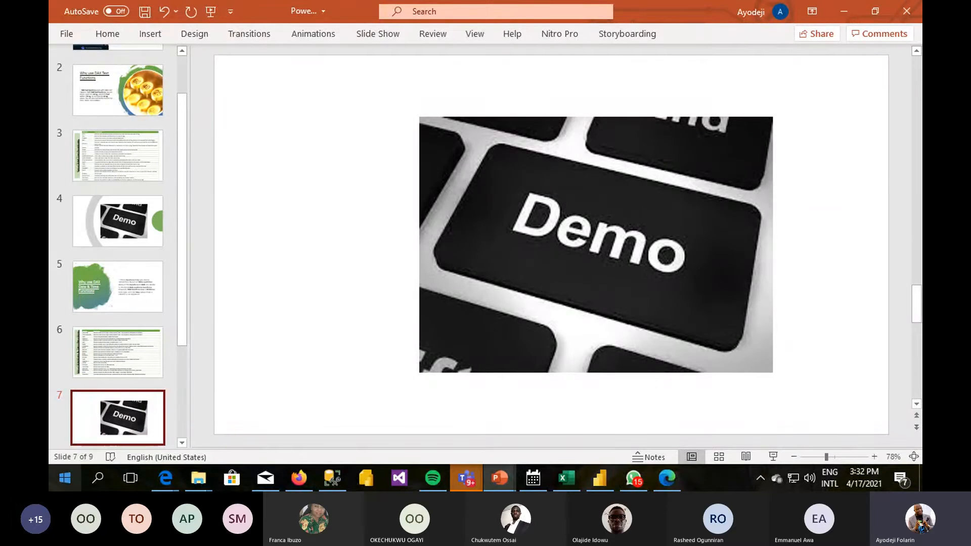
- Switch to Power BI Desktop and check in File Explorer which source file the "01-Trim, Clean and Case" folder under 2021 holds
left_click(599, 475)
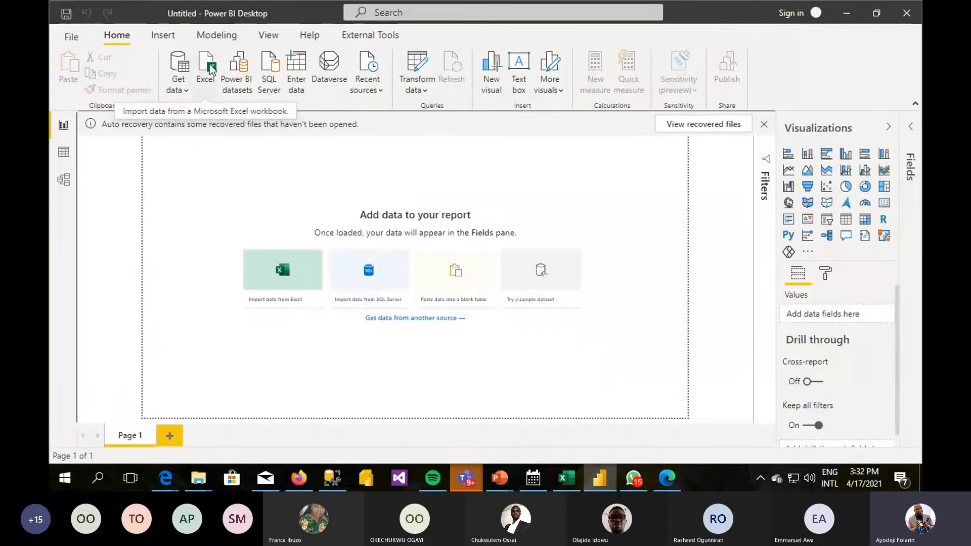
left_click(178, 87)
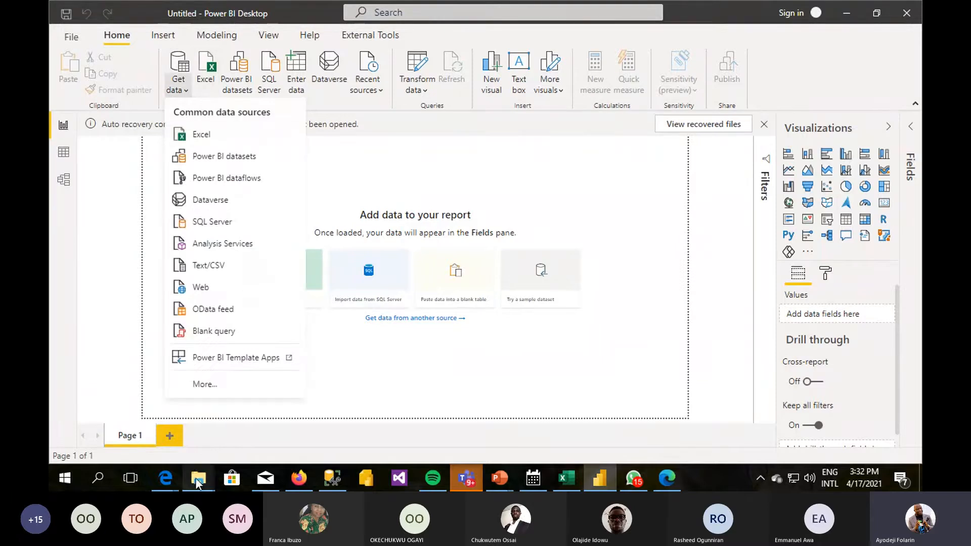
mouse_move(199, 485)
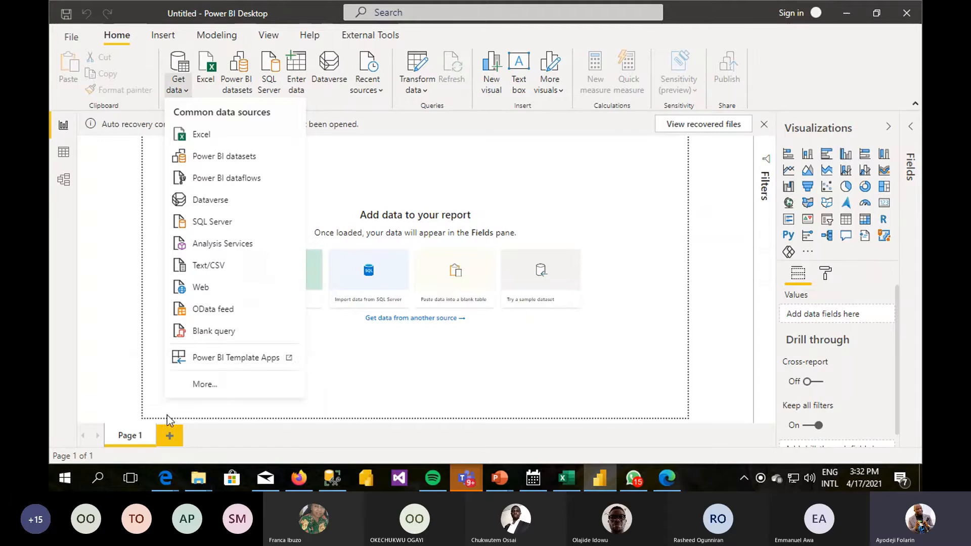
left_click(168, 420)
mouse_move(198, 478)
left_click(108, 380)
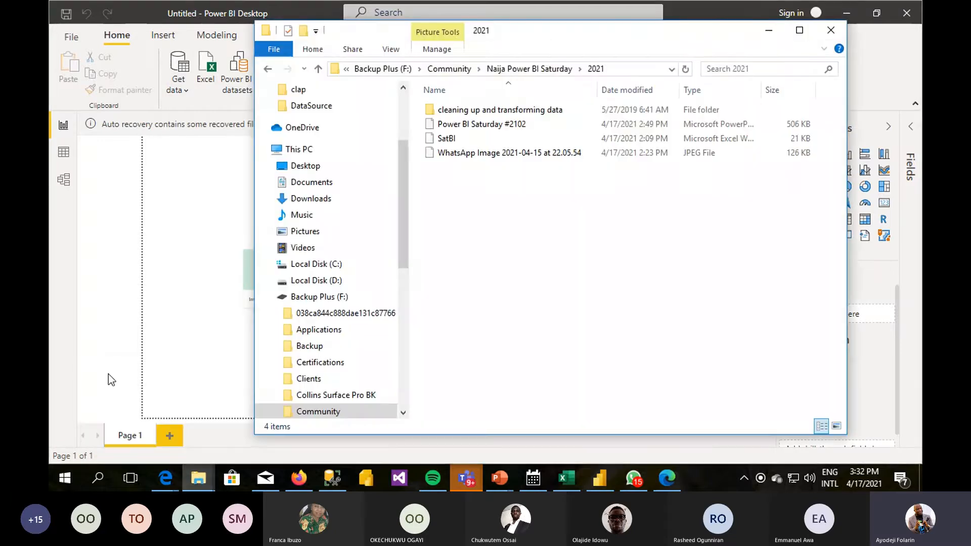
double_click(453, 111)
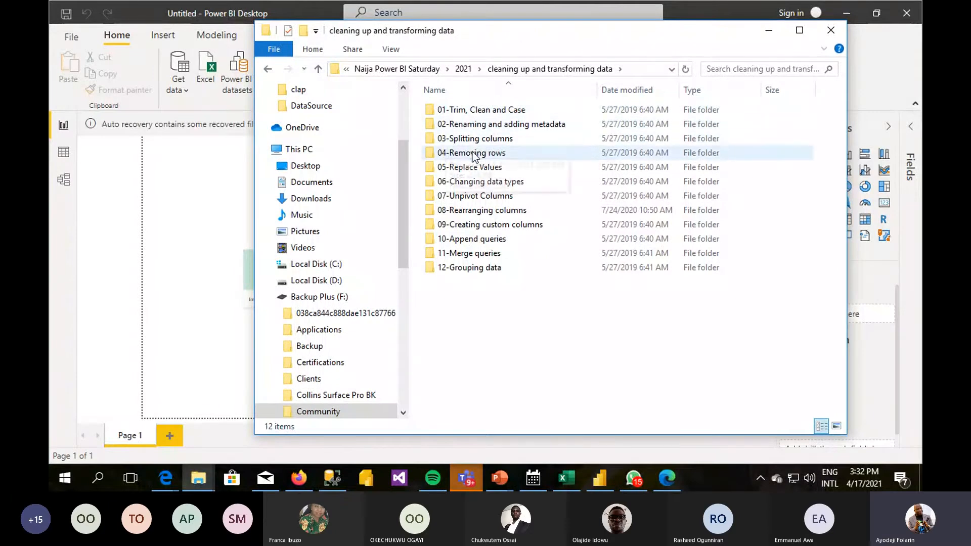
double_click(469, 110)
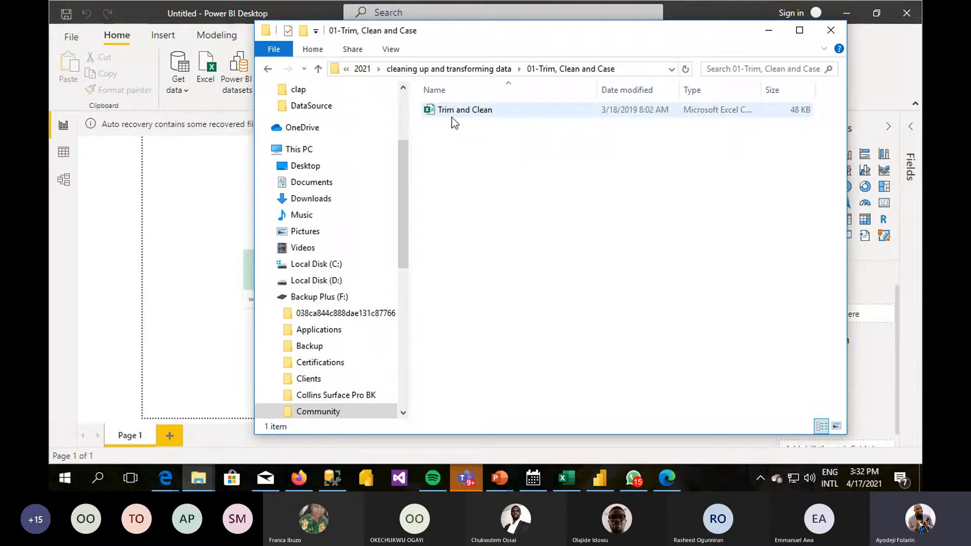
left_click(76, 229)
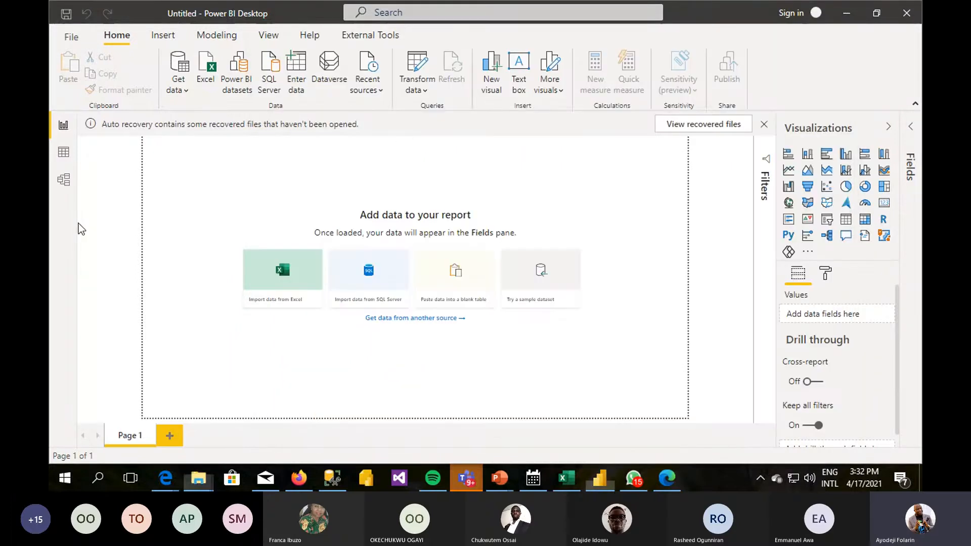
- Connect to the Trim and Clean CSV file in 2021 > cleaning up and transforming data > 01-Trim, Clean and Case
left_click(186, 89)
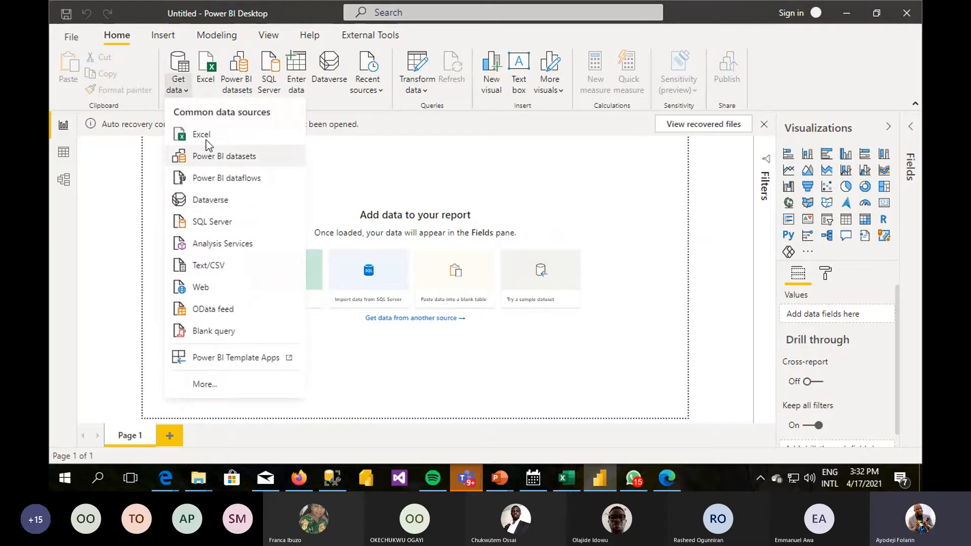
left_click(216, 266)
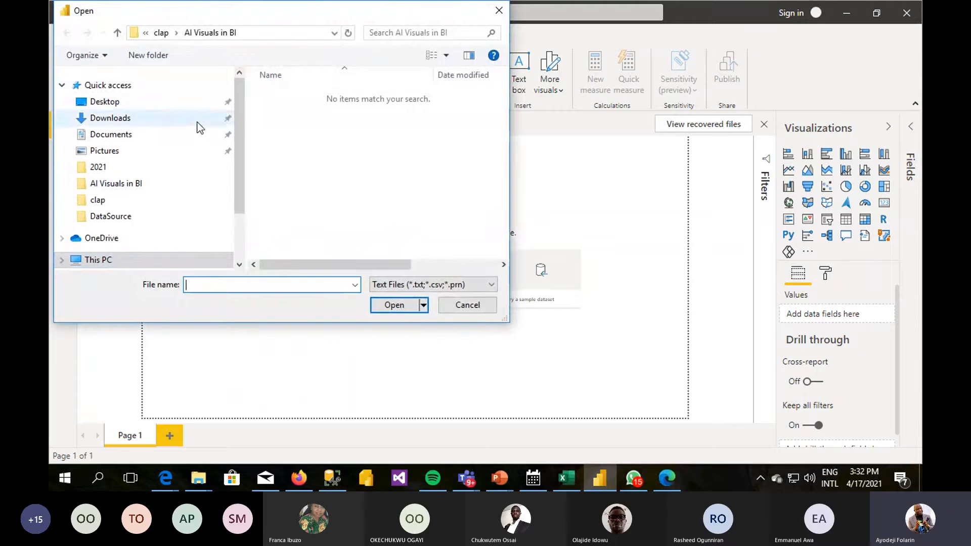
left_click_drag(238, 167, 233, 225)
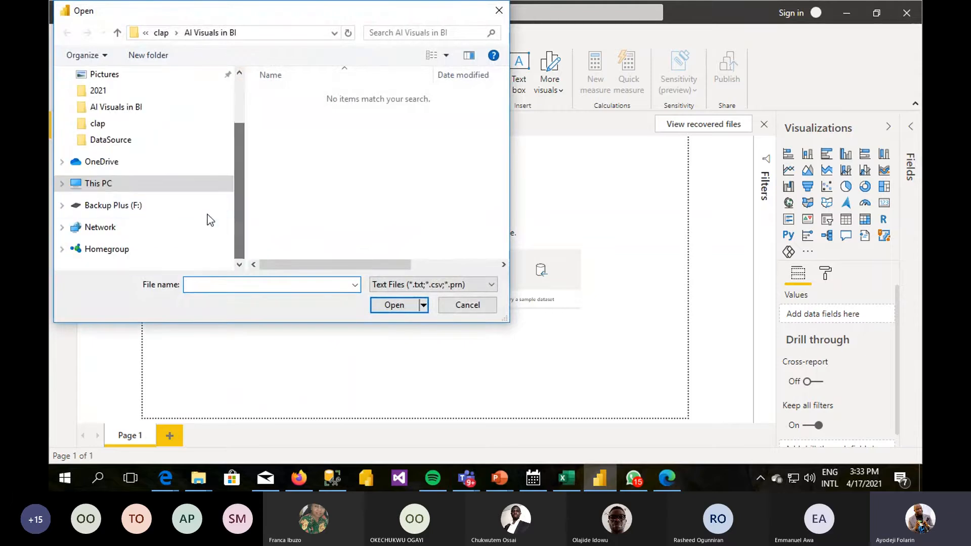
left_click(98, 94)
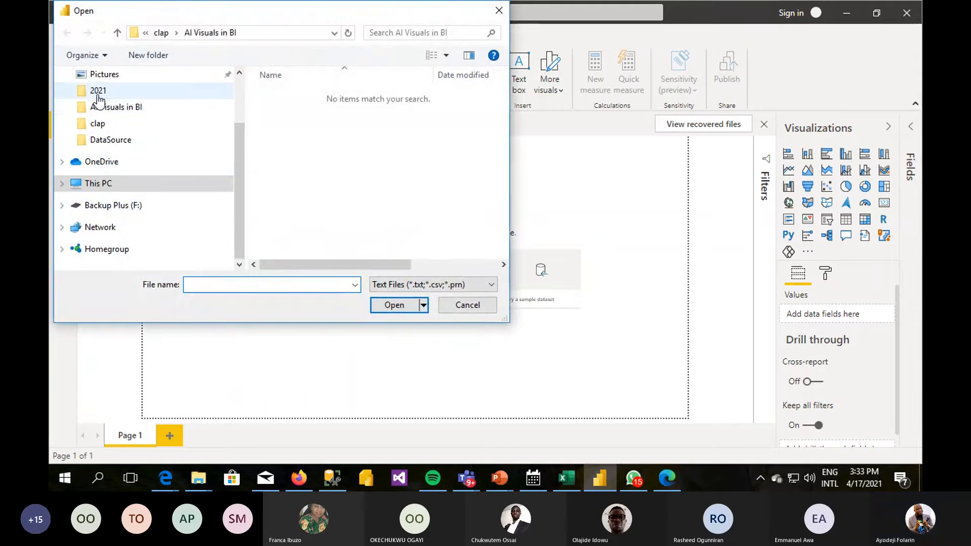
double_click(298, 95)
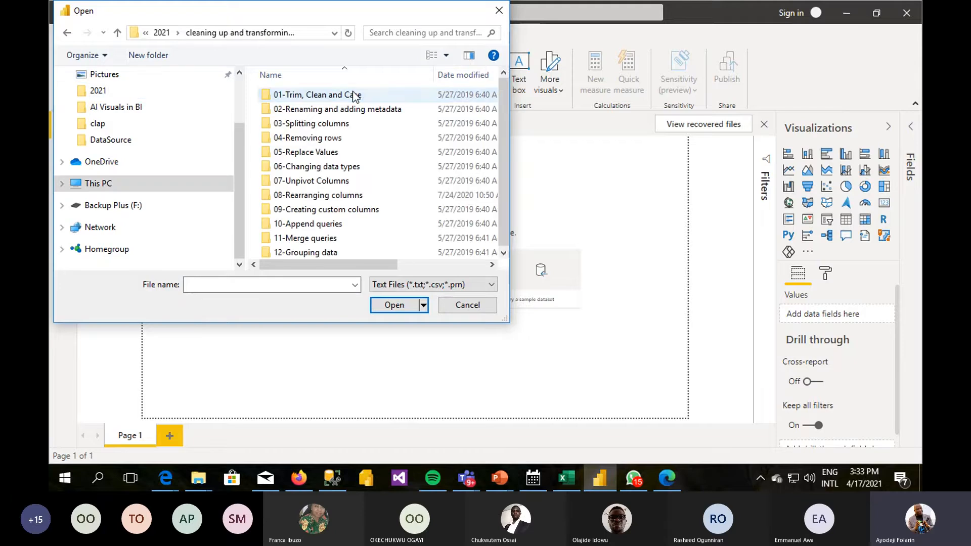
double_click(306, 96)
left_click(300, 96)
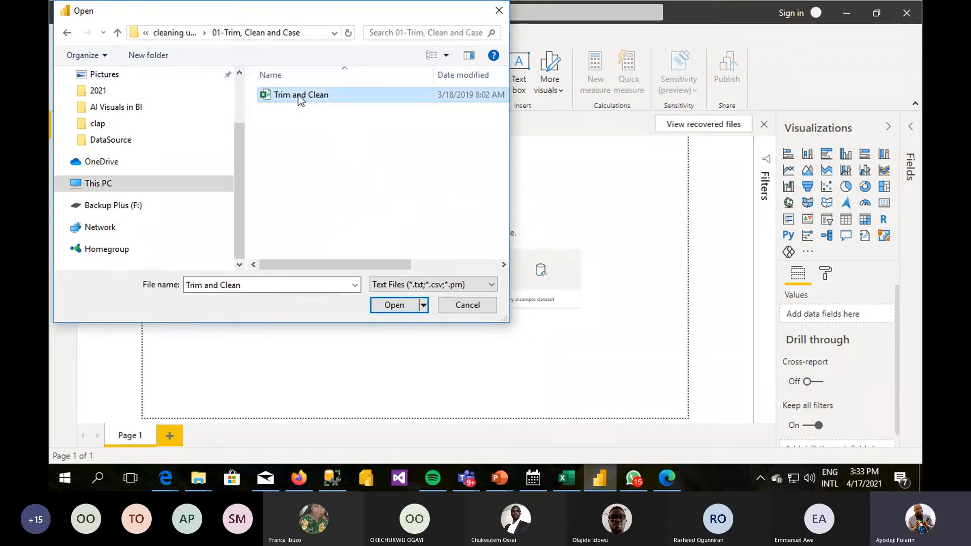
left_click(394, 305)
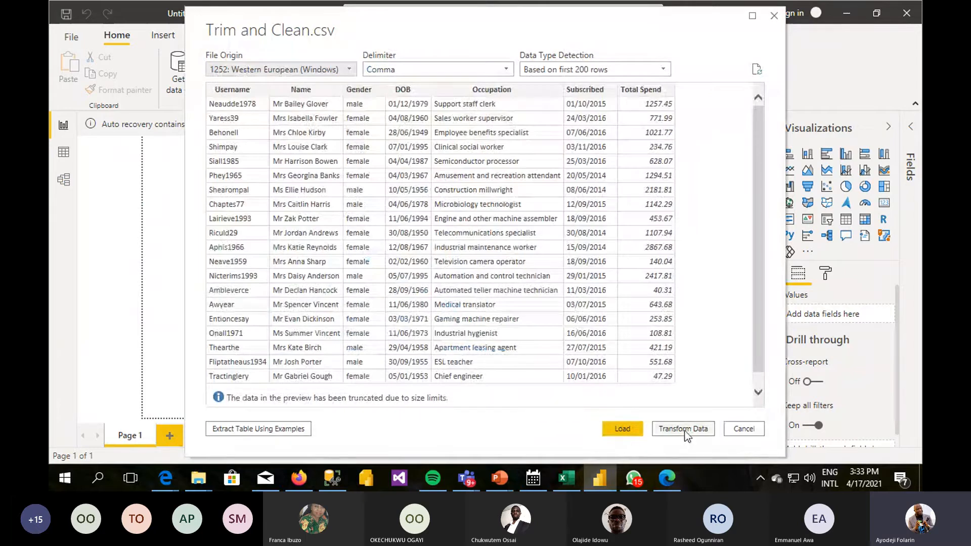
- Open the previewed CSV data in Power Query Editor, and close and apply the query to load it into the model
left_click(685, 431)
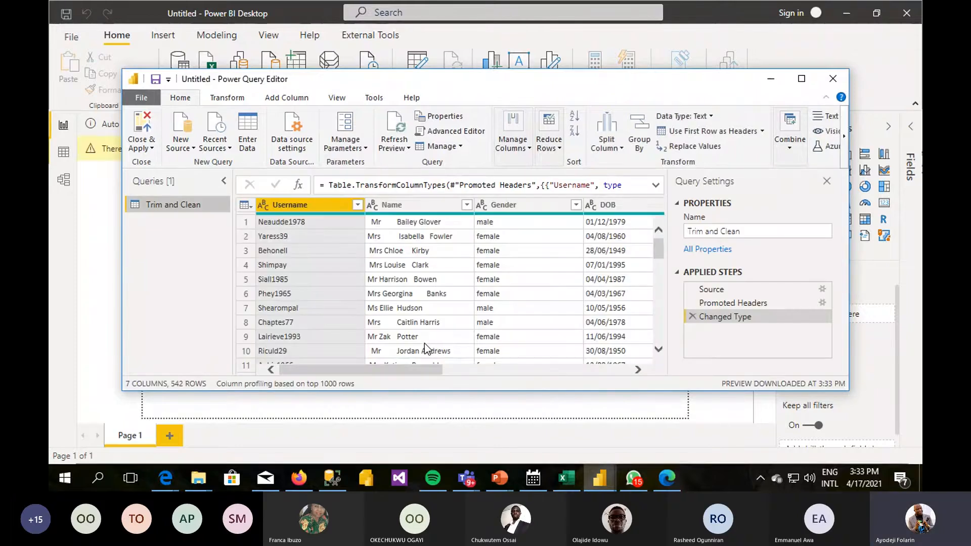
left_click(147, 148)
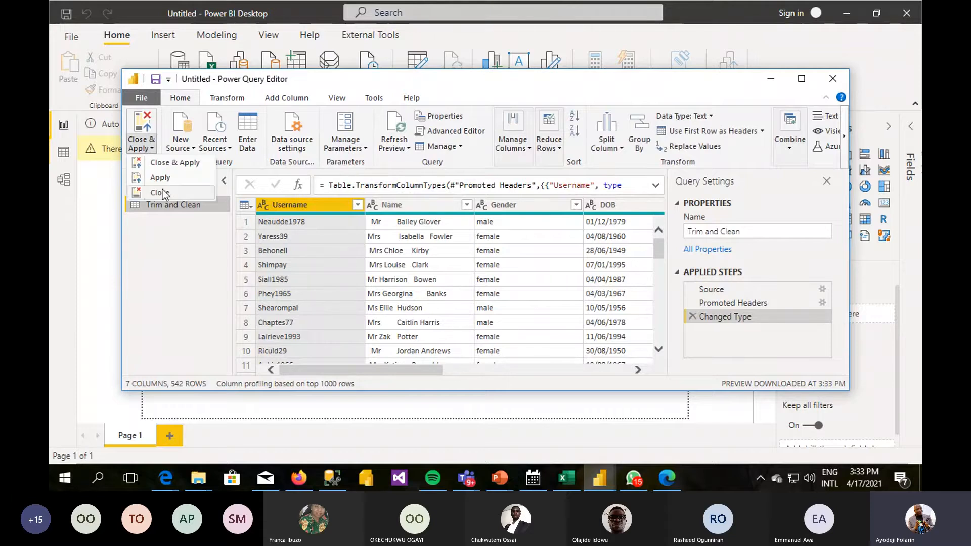
left_click(175, 168)
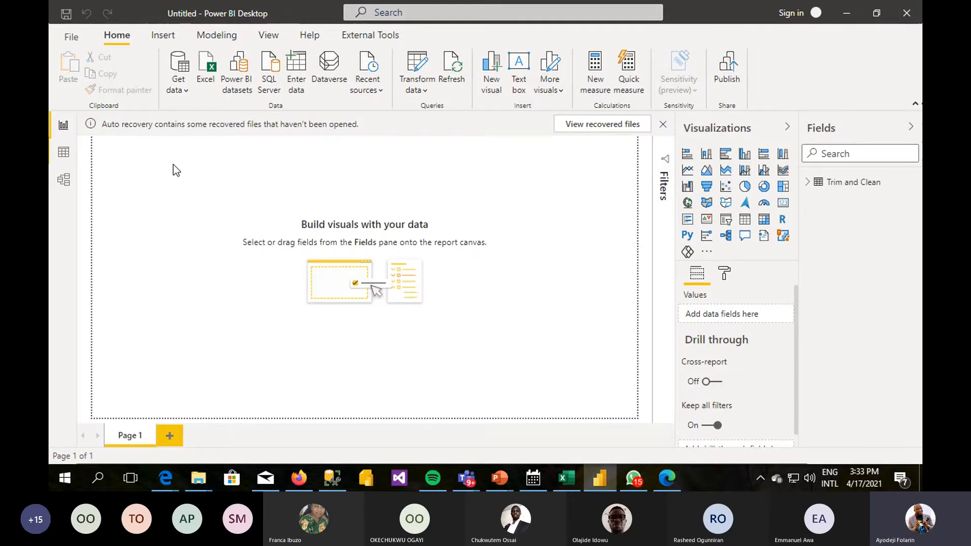
- Show the Trim and Clean table in Data view and look through its rows
left_click(64, 153)
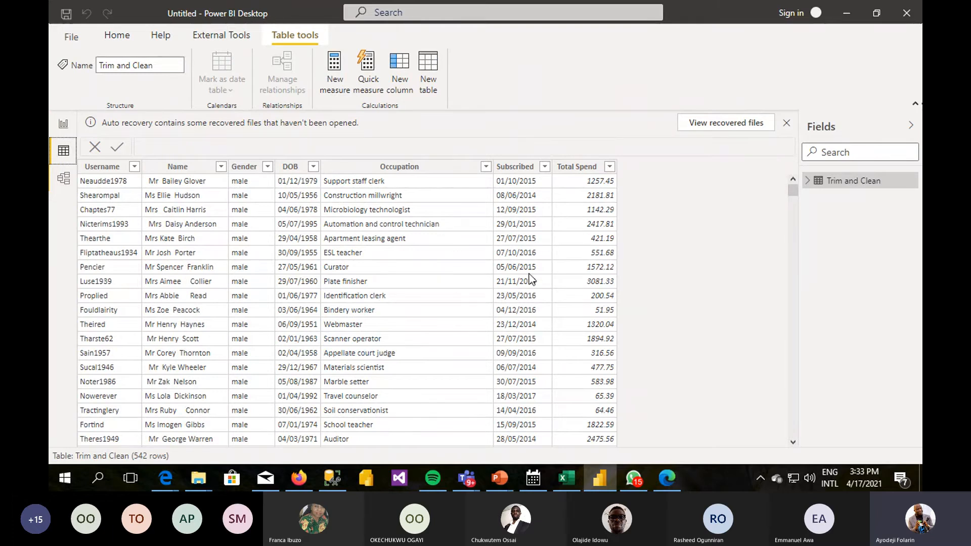
scroll(531, 279, "down", 12)
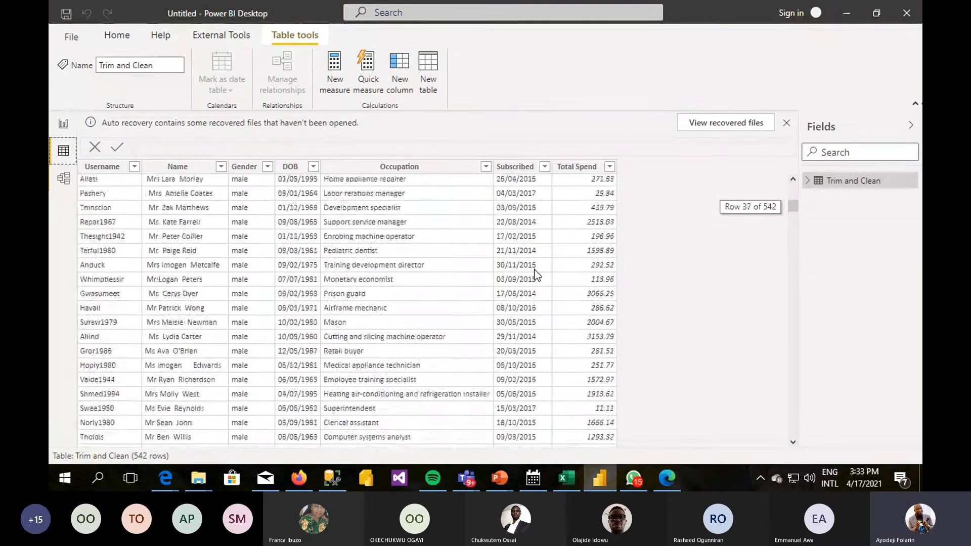
scroll(536, 273, "down", 4)
scroll(535, 266, "up", 13)
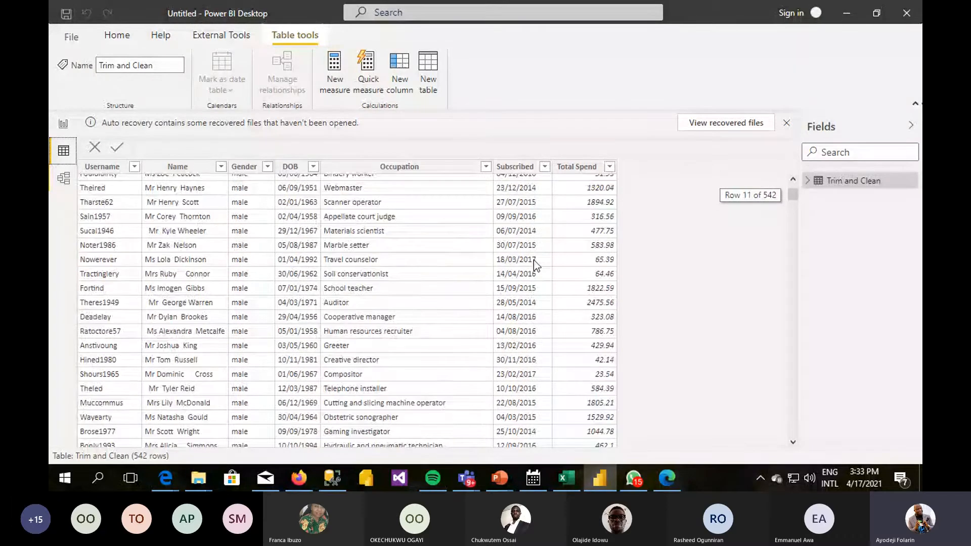
scroll(534, 260, "up", 3)
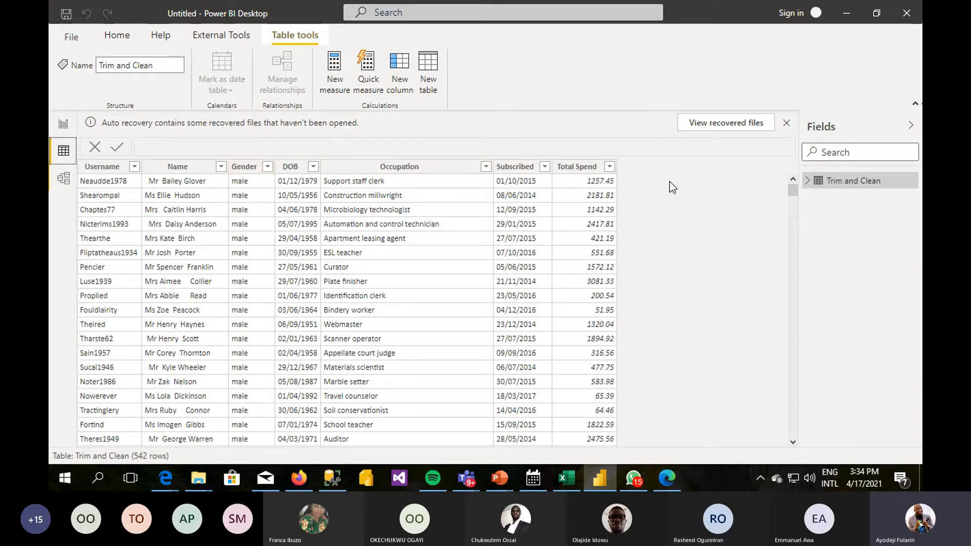
- Add a calculated column to the Trim and Clean table with the formula Gender2 = UPPER([Gender])
left_click(399, 63)
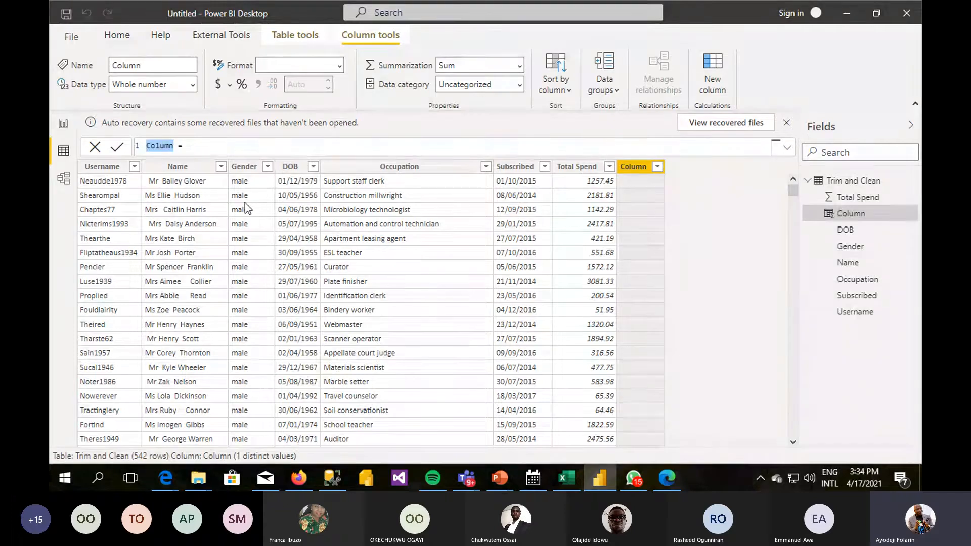
type("Gen")
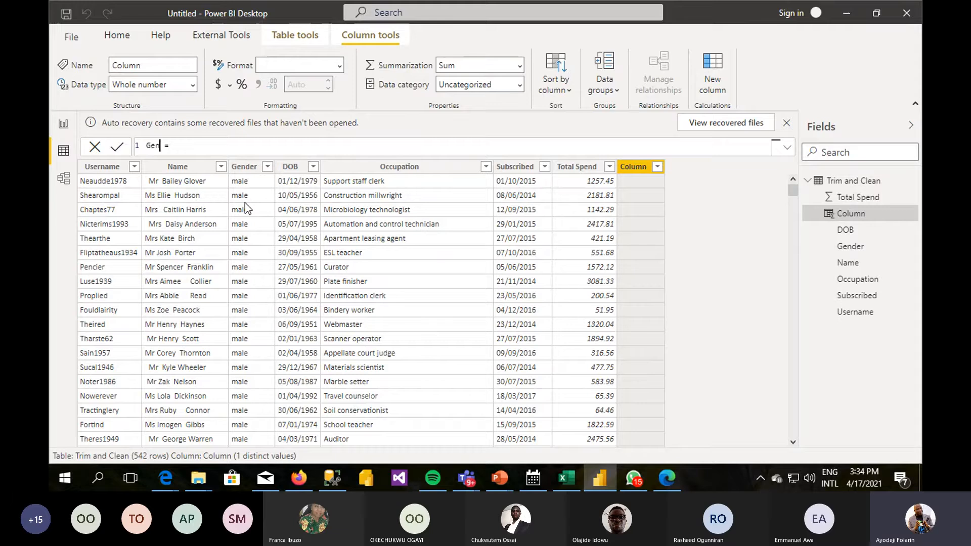
type("der")
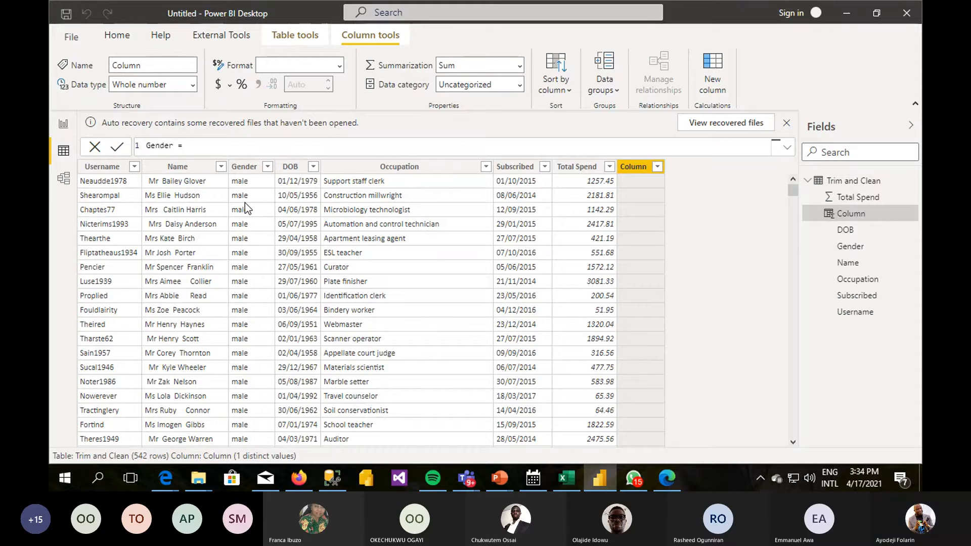
type("2")
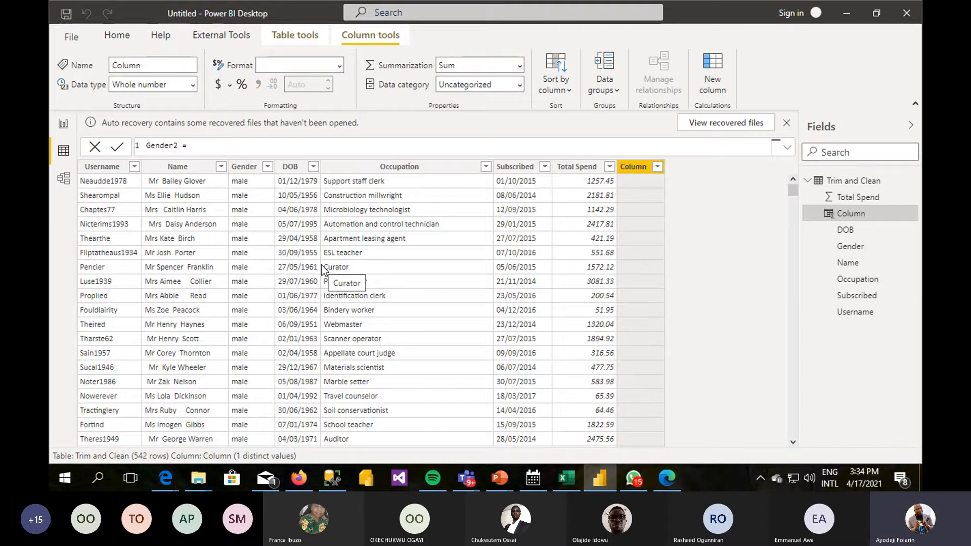
type("upp")
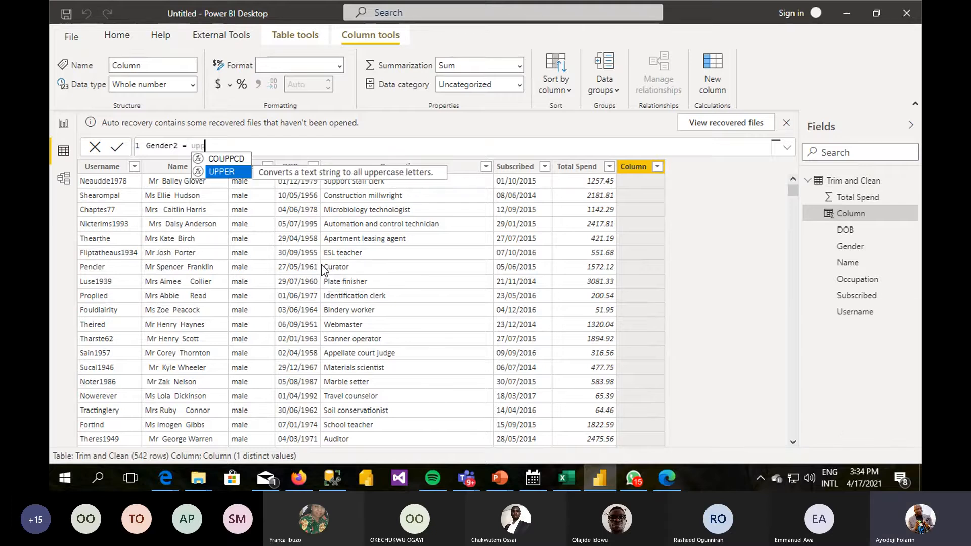
key("Tab")
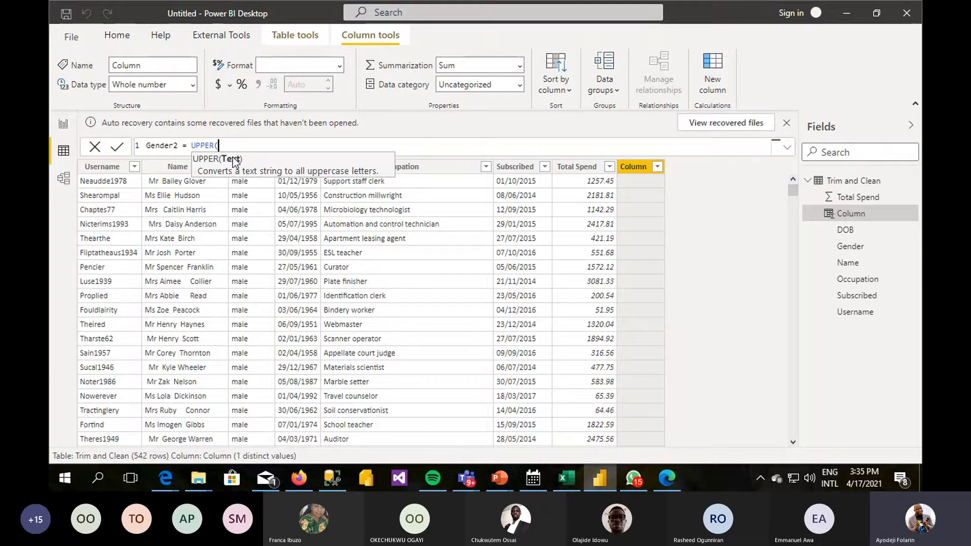
type("[")
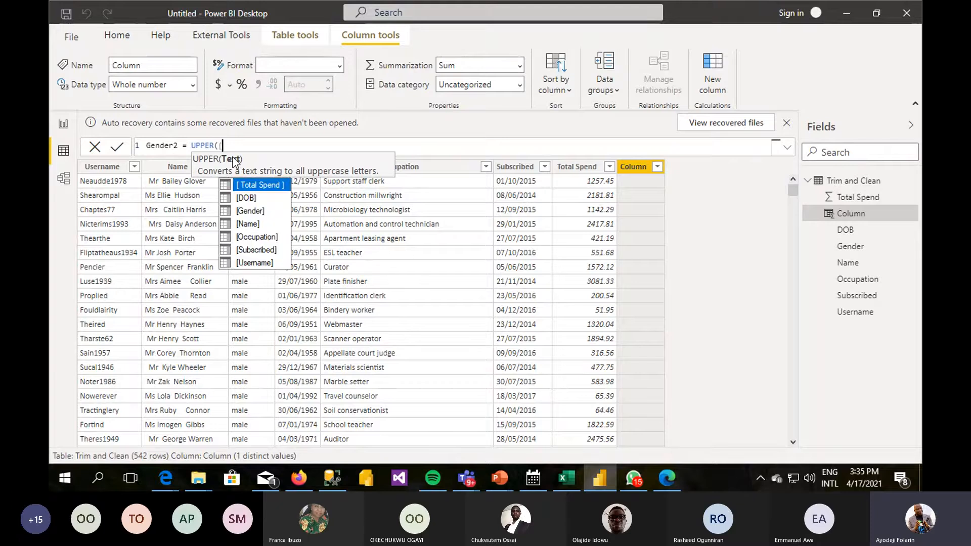
left_click(256, 212)
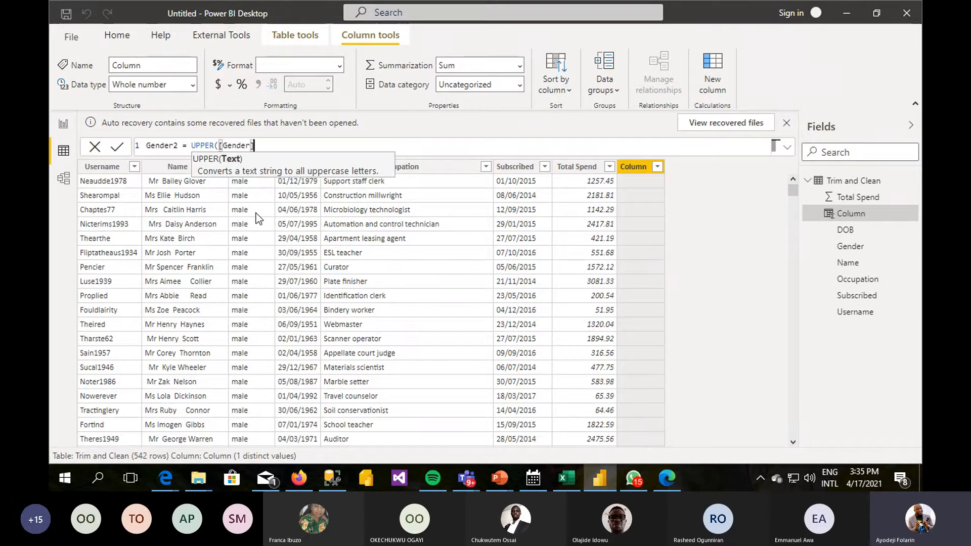
type(")")
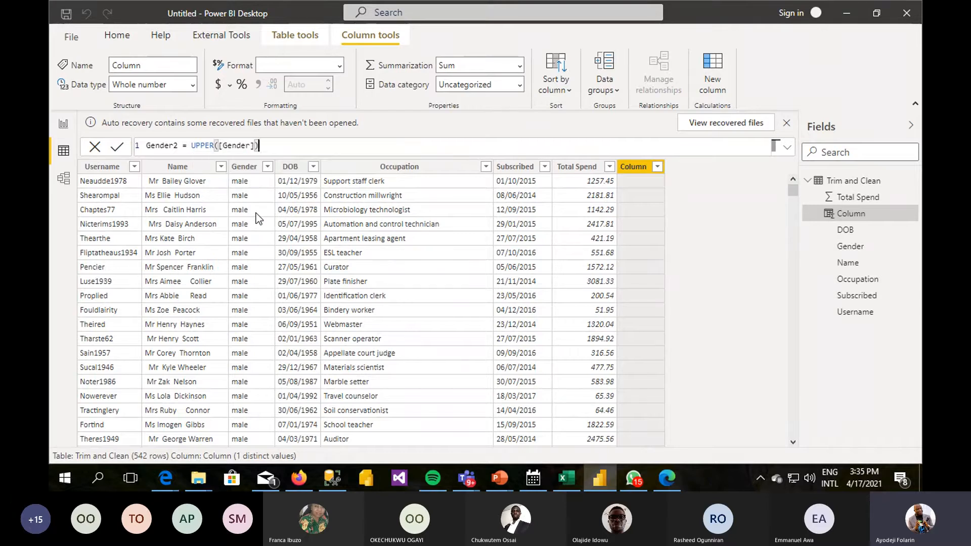
key("Return")
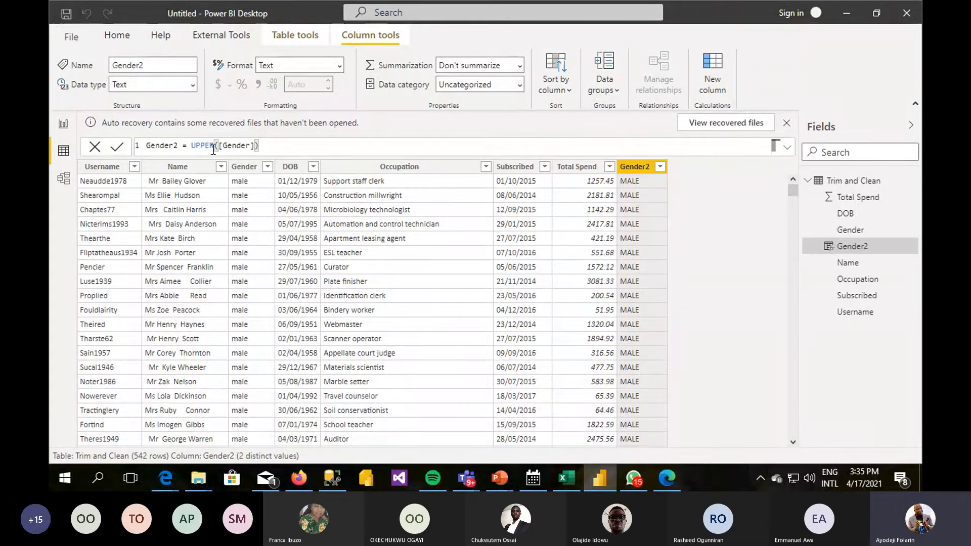
- Replace the function in the Gender2 column's formula so that it reads Gender2 = lower([Gender])
double_click(193, 146)
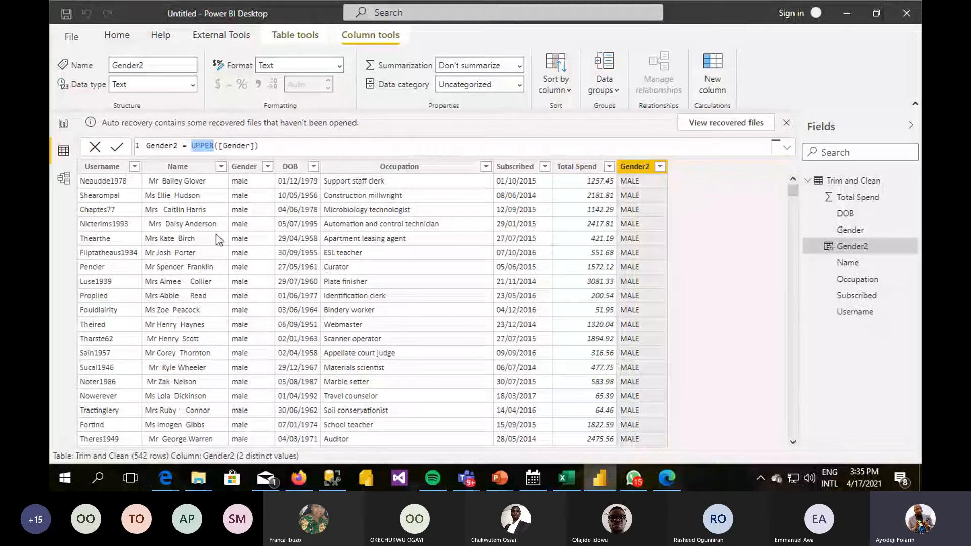
type("lowe")
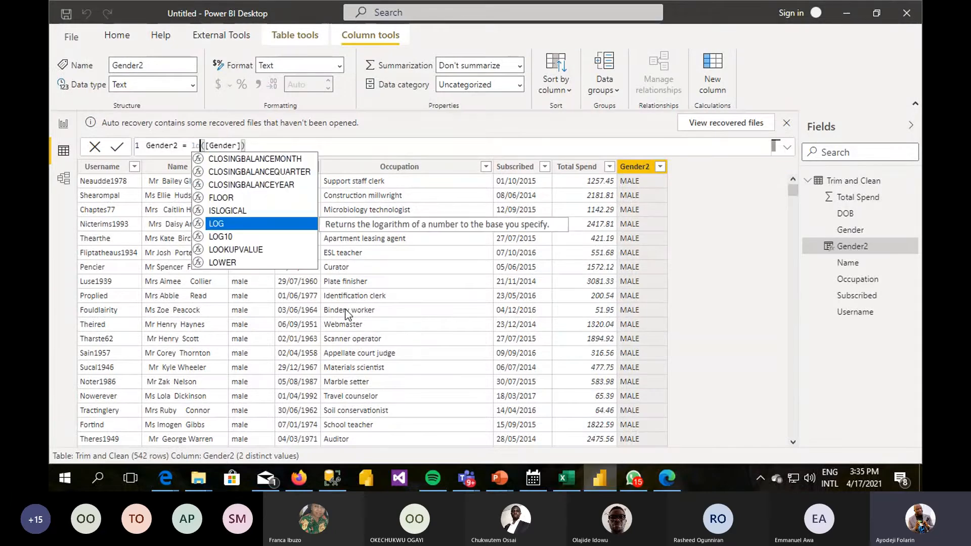
type("r")
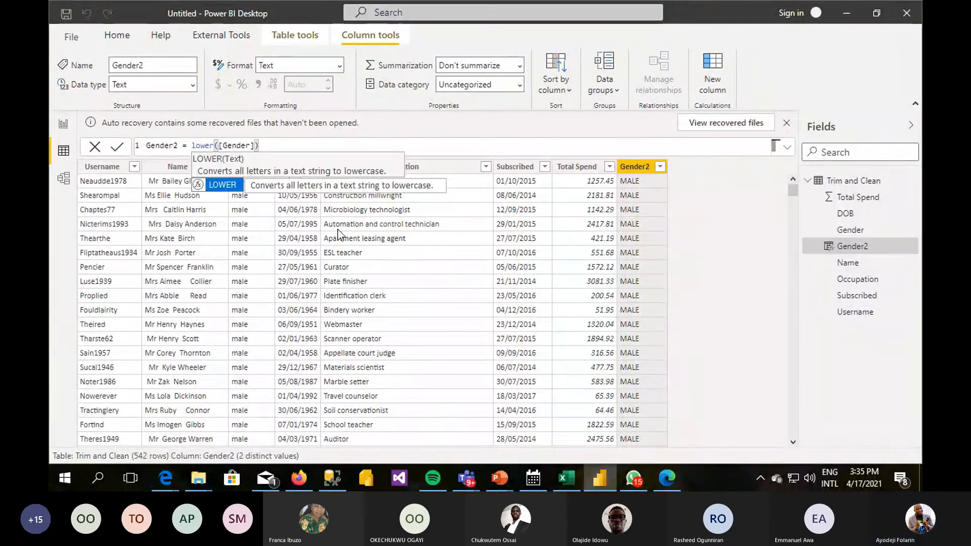
left_click(285, 149)
key("Return")
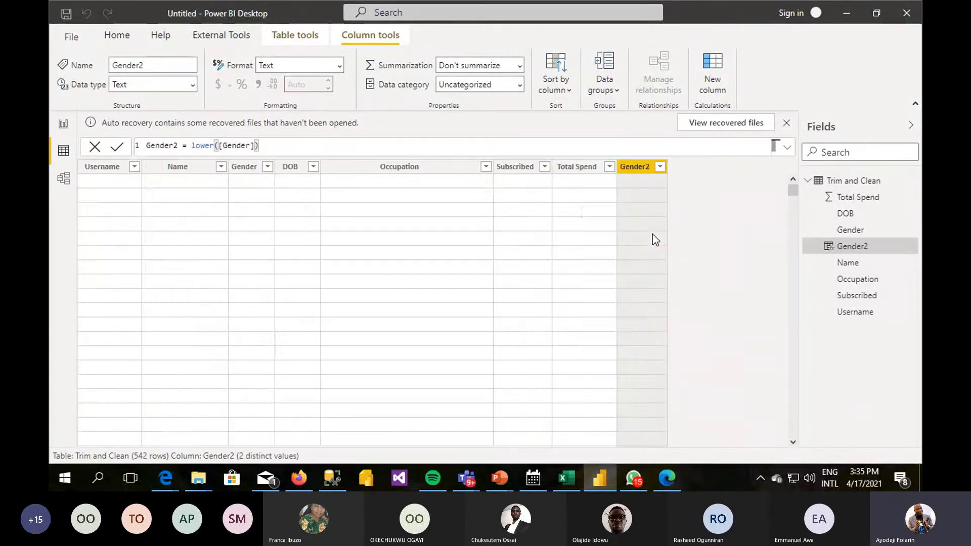
double_click(207, 146)
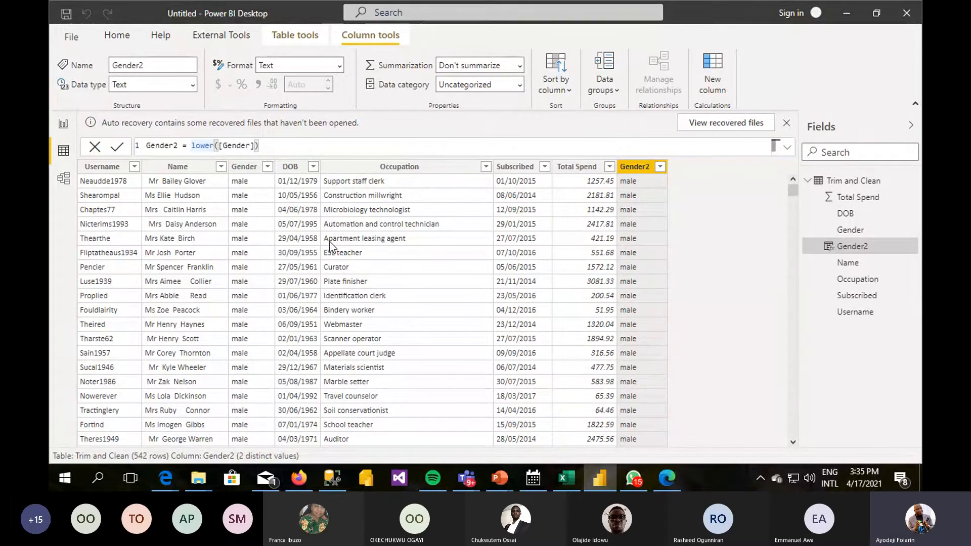
type("l")
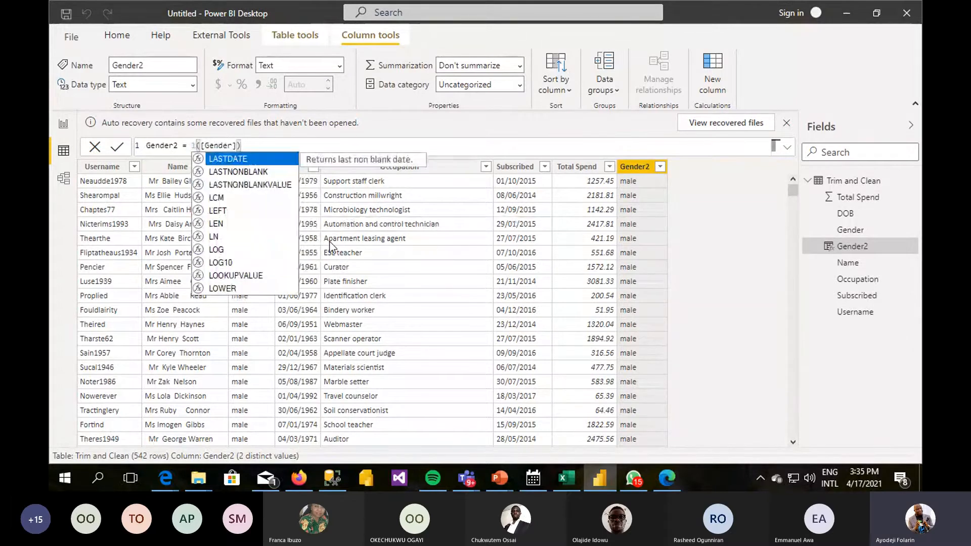
key("BackSpace")
type("P")
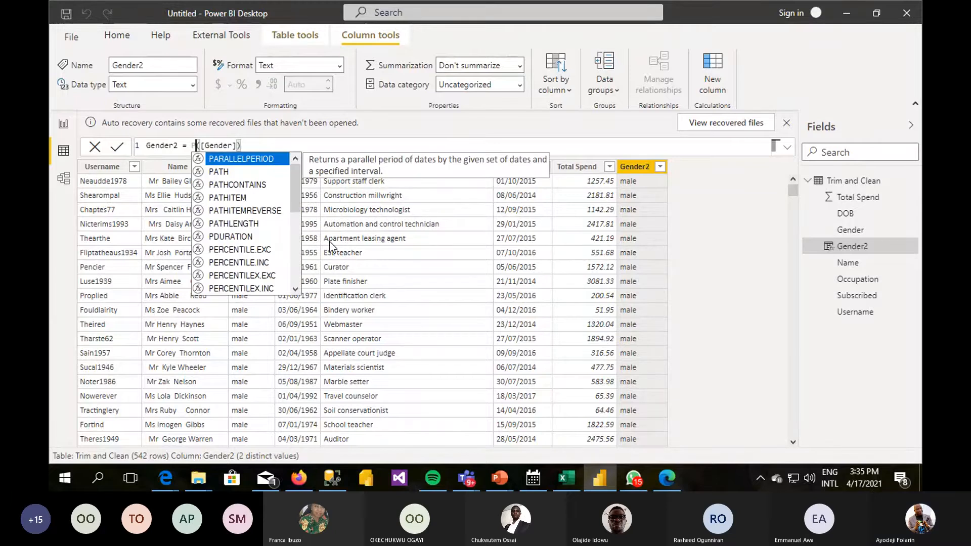
type("ro")
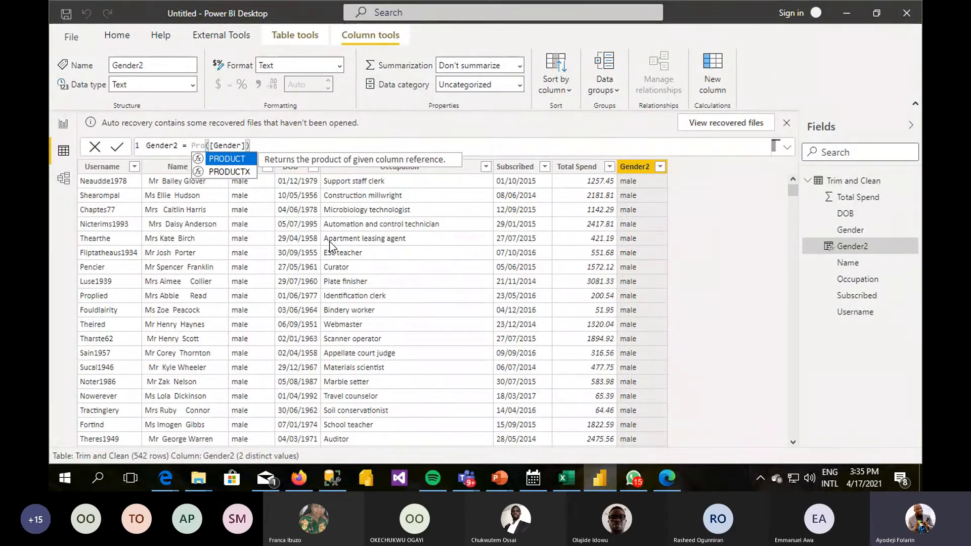
key("Escape")
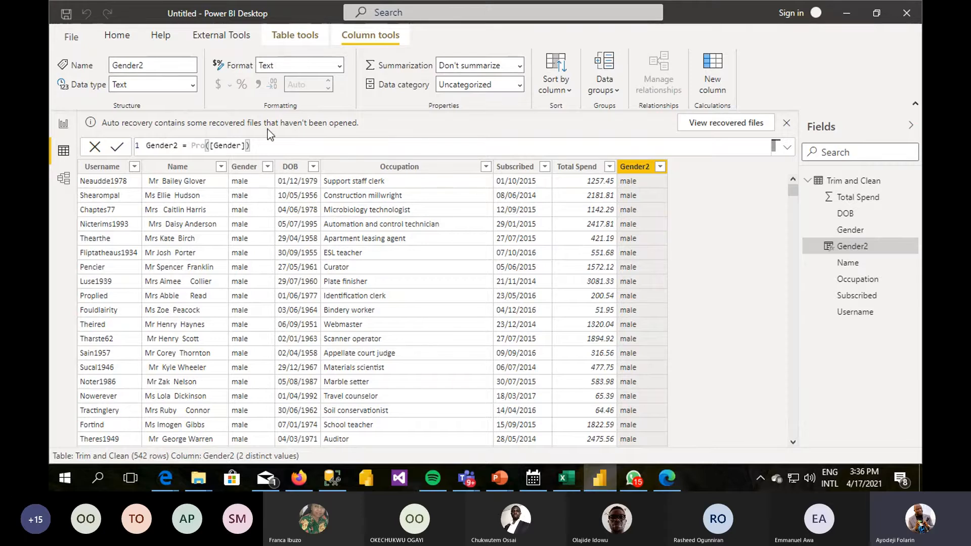
- Rewrite the Gender2 column's formula, including its name, as Gender_int = left([Gender],1) and commit it
left_click(178, 146)
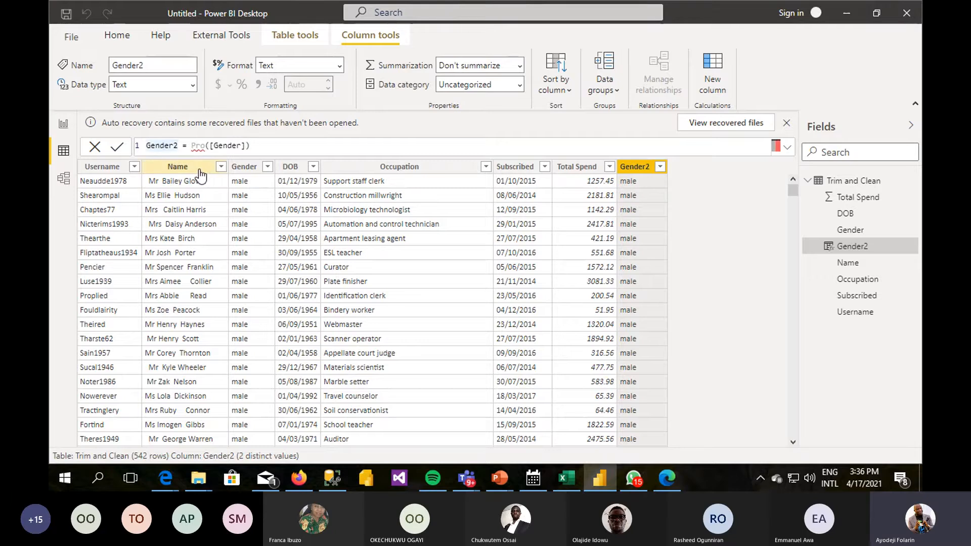
key("BackSpace")
type("_in")
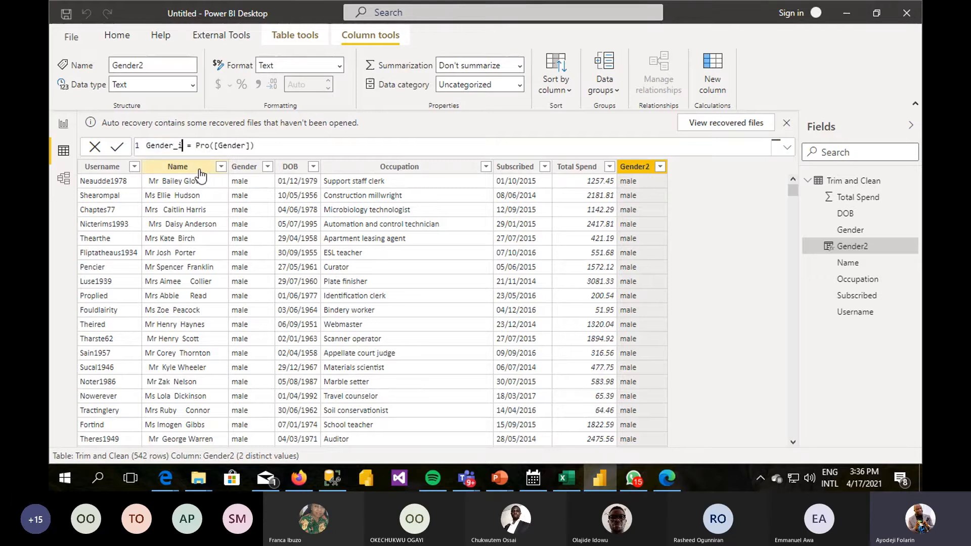
type("t")
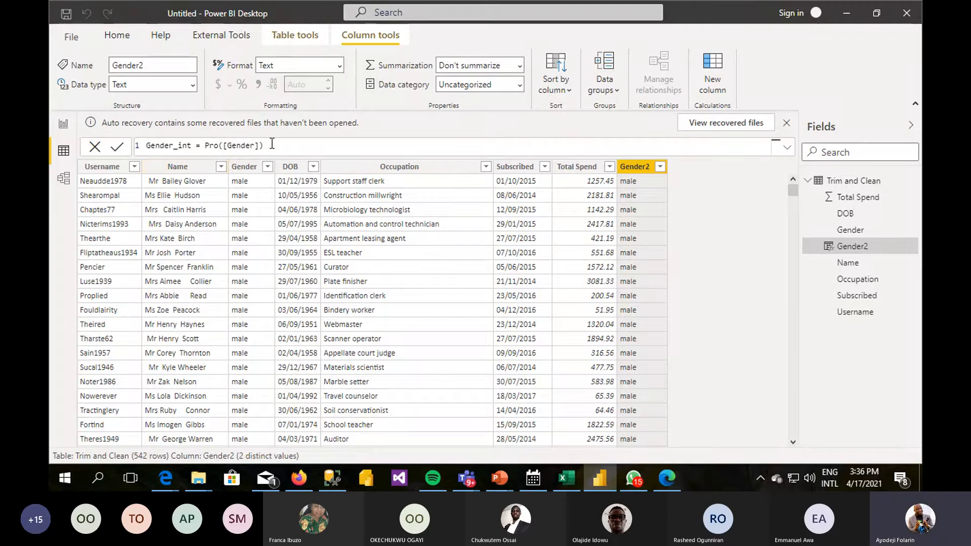
left_click_drag(271, 145, 205, 145)
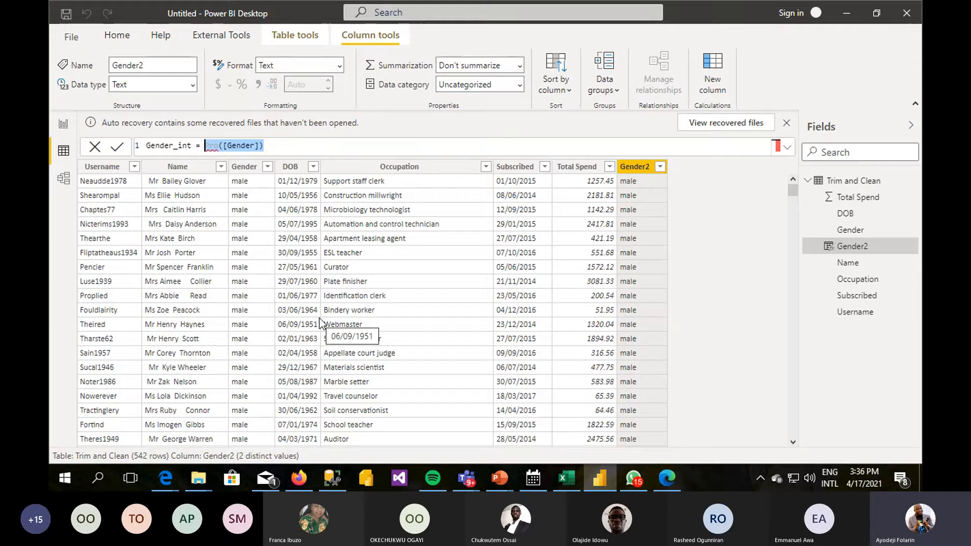
type("int = left")
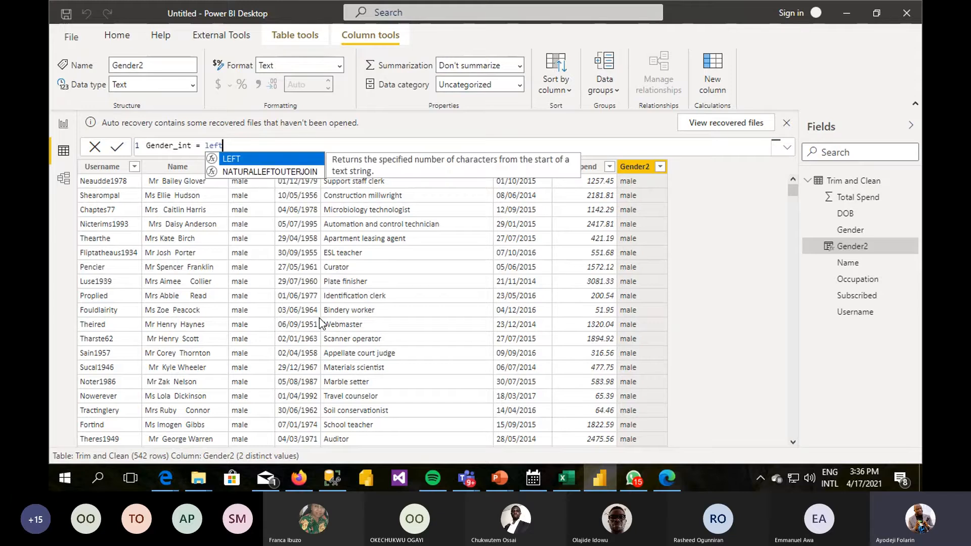
type("([g")
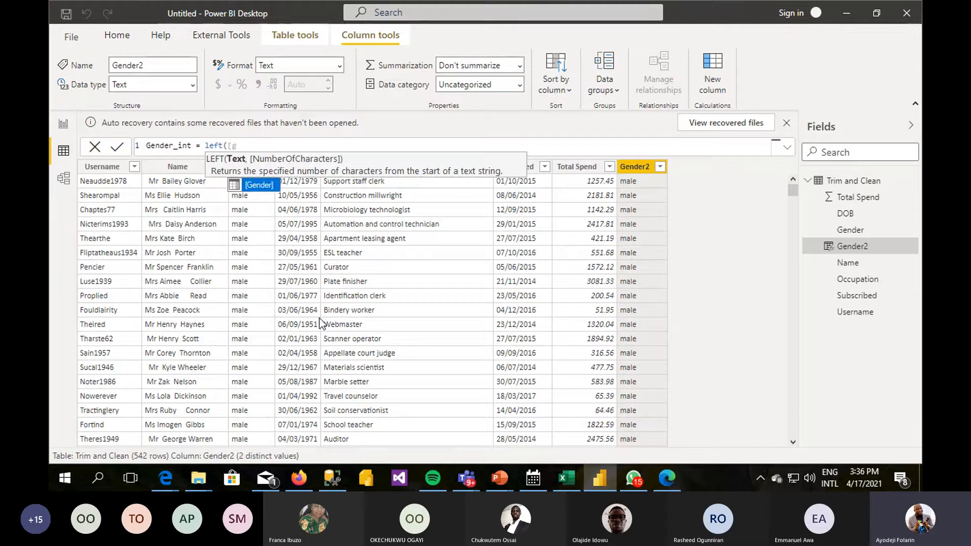
key("Tab")
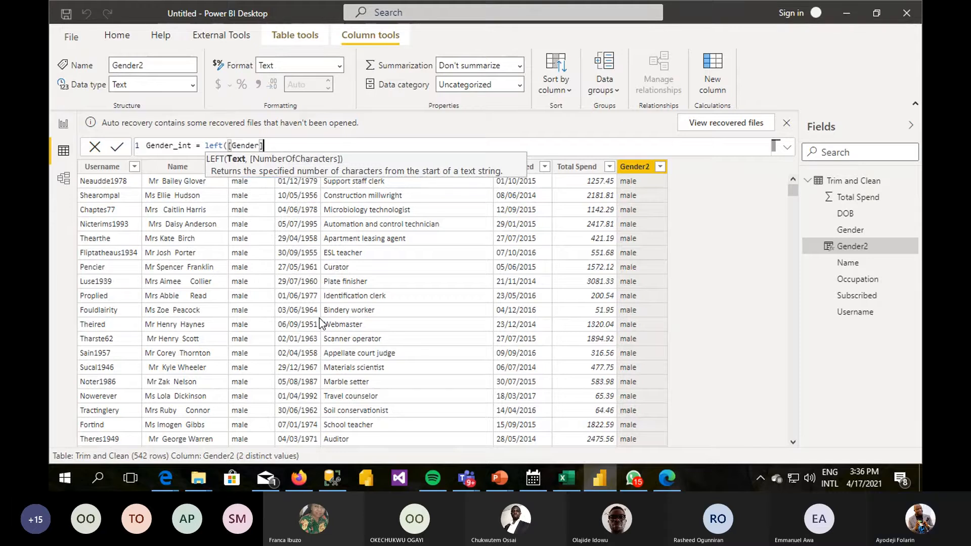
type(",")
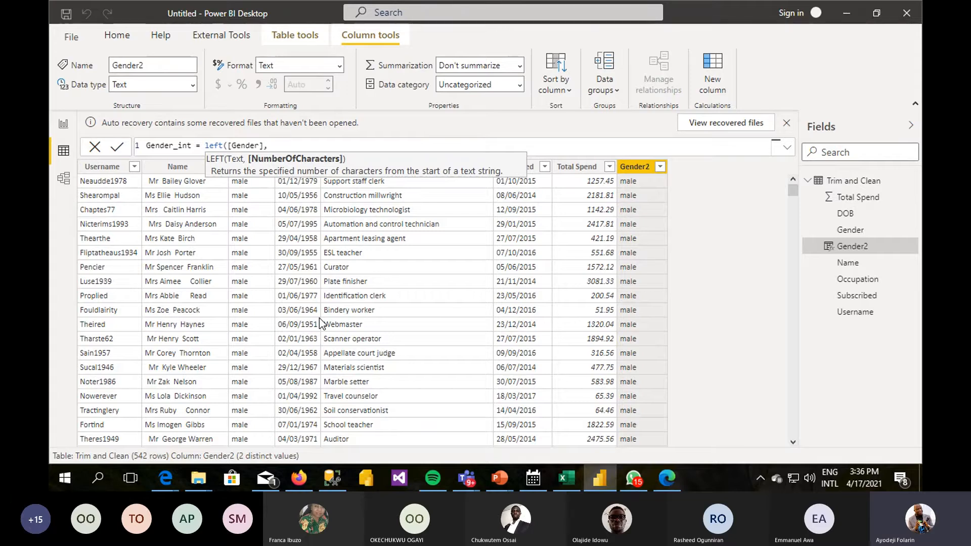
type("1)")
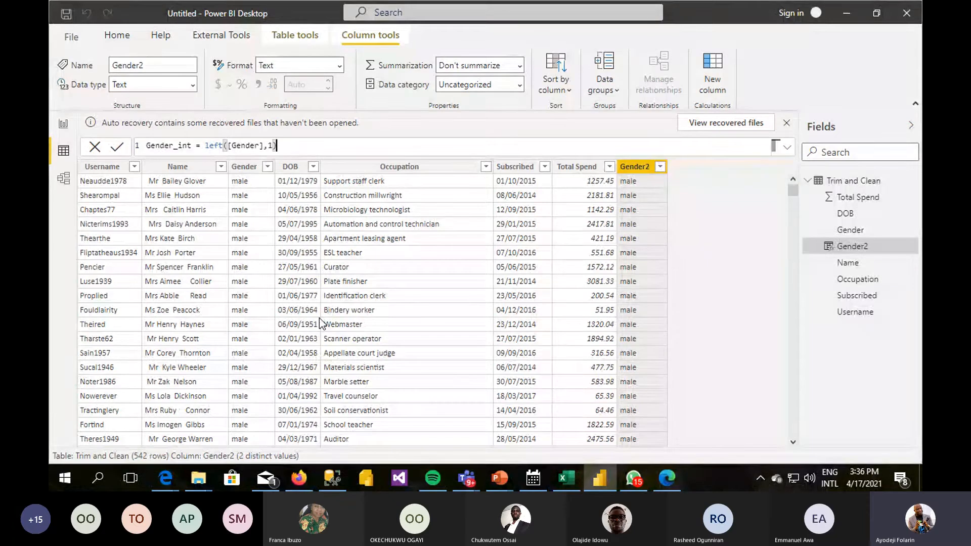
key("Return")
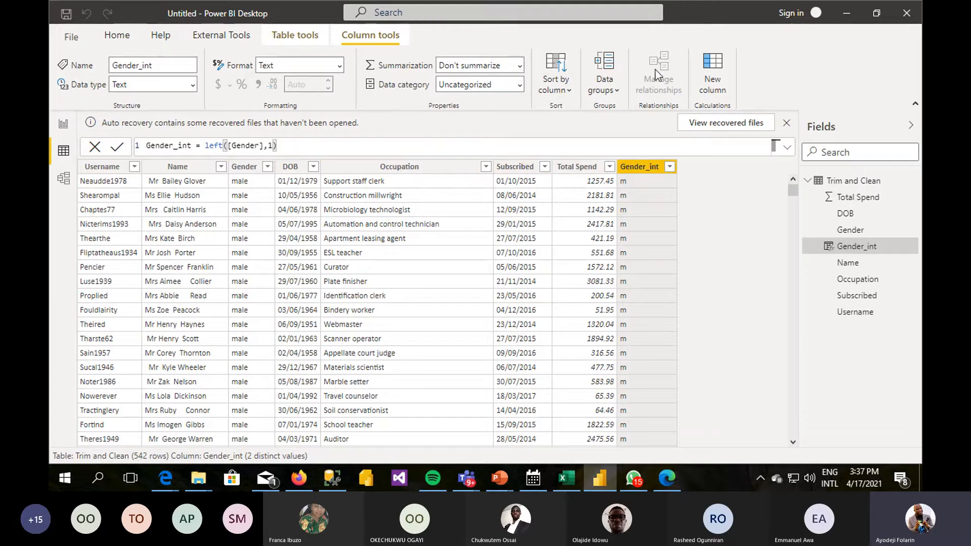
- Add a calculated column to the Trim and Clean table with the formula Name2 = trim([Name])
left_click(713, 68)
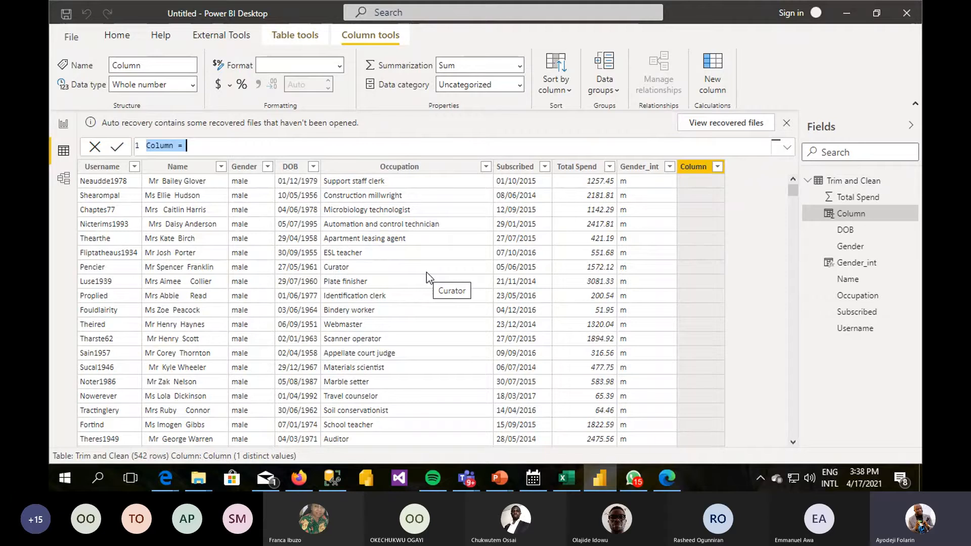
type("Name")
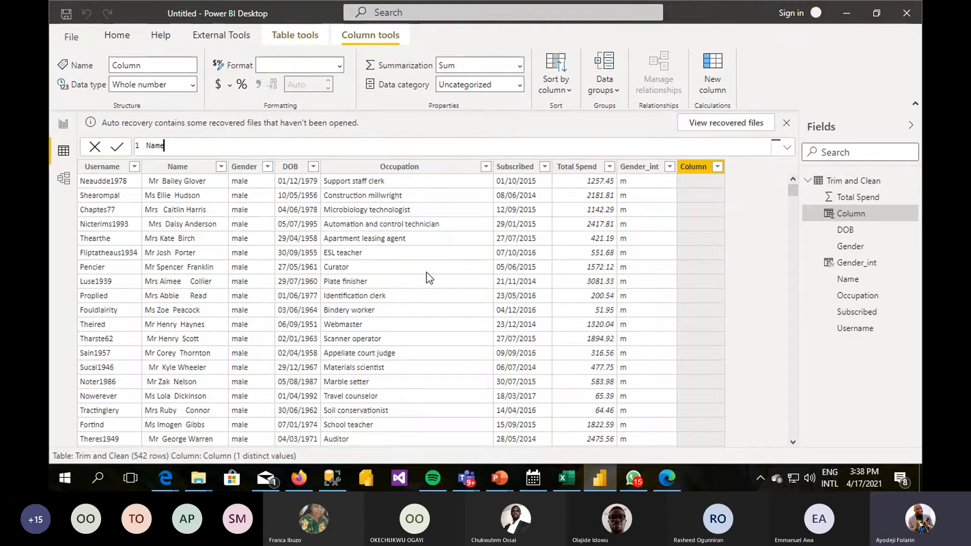
type("2")
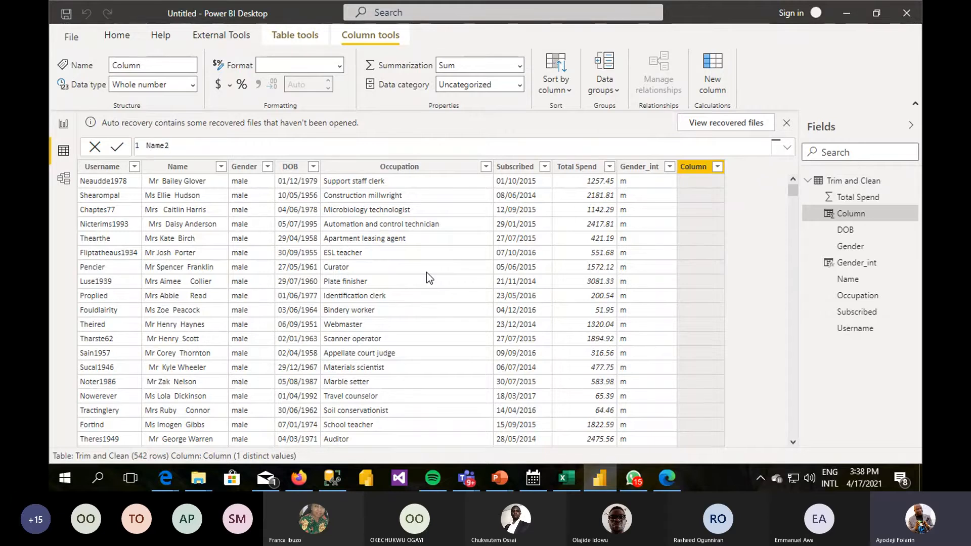
type(" = ")
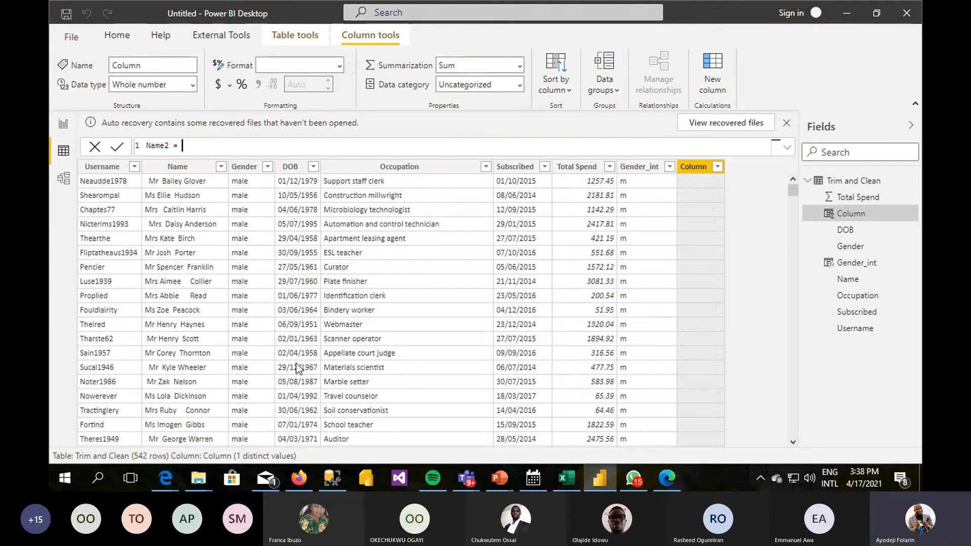
type("trim")
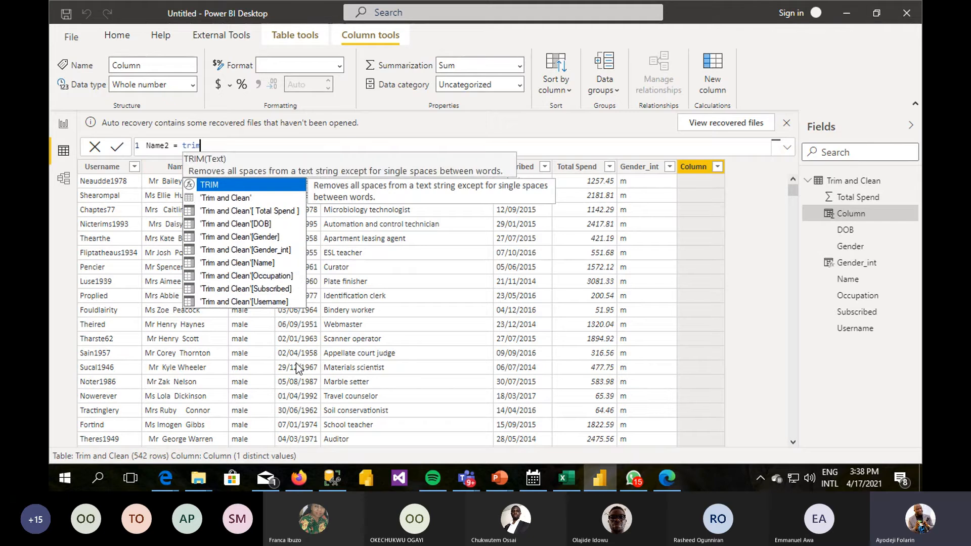
type("(")
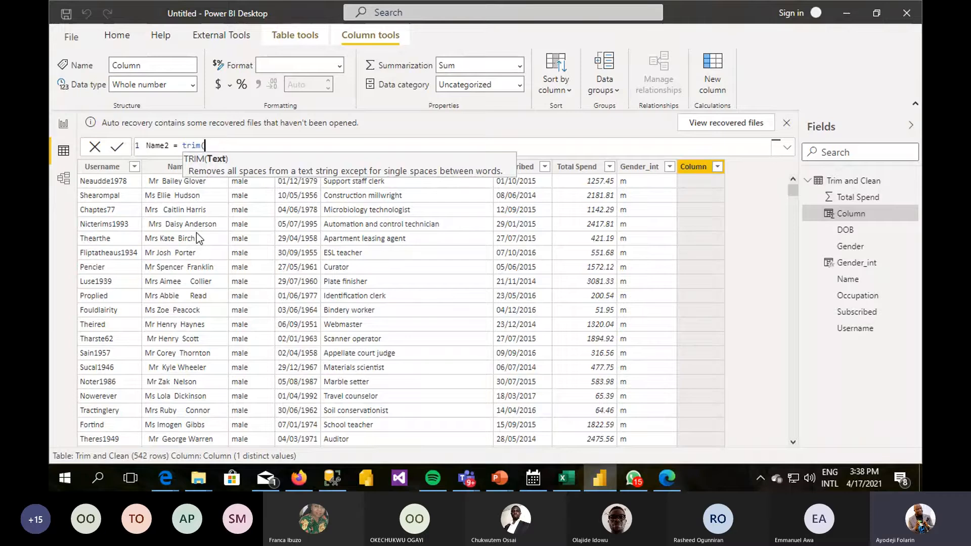
type("[")
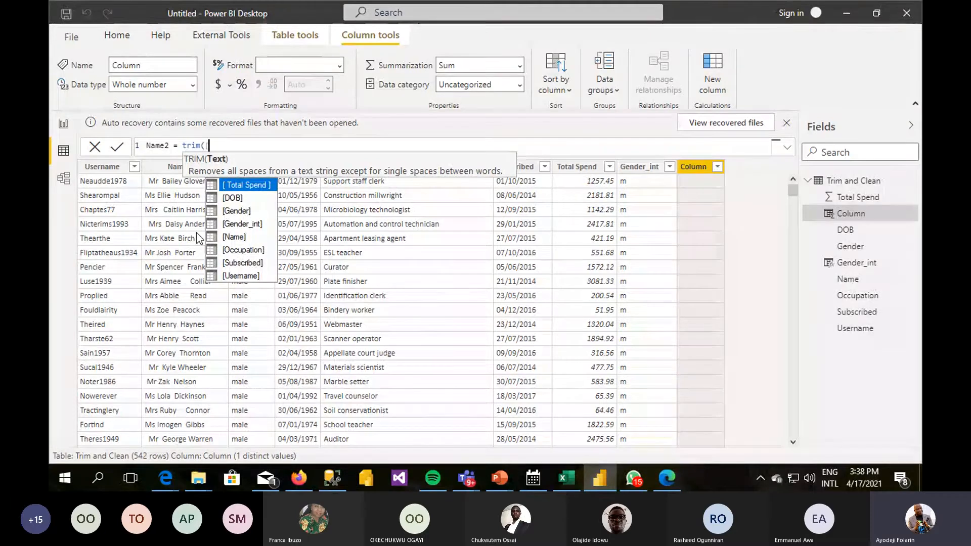
key("Down")
key("Down")
key("Down")
key("Down")
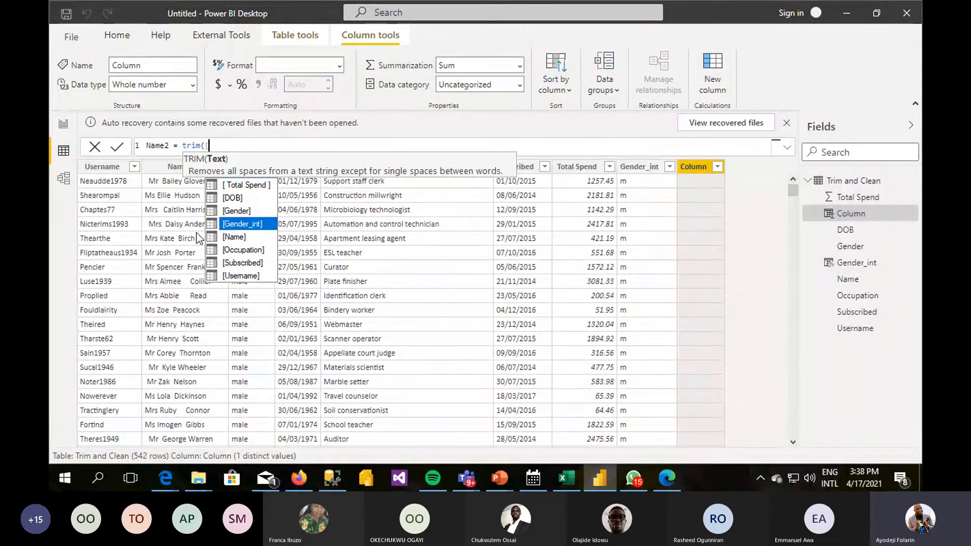
key("Tab")
type(")")
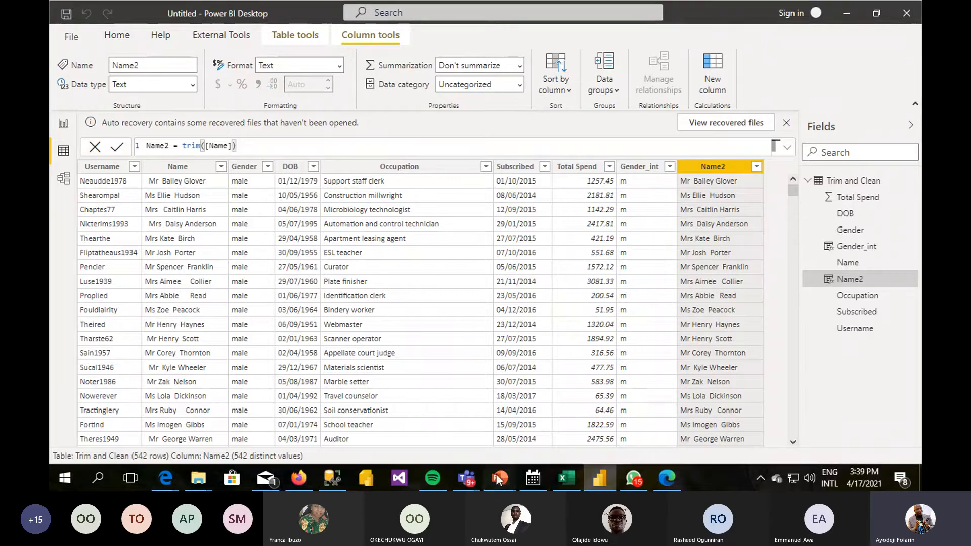
- Switch to the Power BI Saturday #2102 presentation in PowerPoint, examine the FIXED entry on the DAX text functions slide, and return to Power BI Desktop
mouse_move(499, 478)
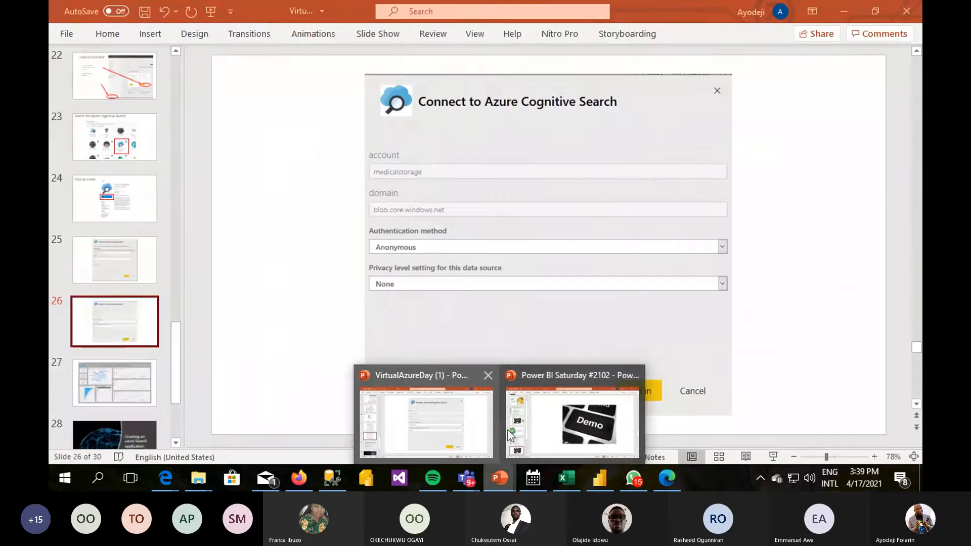
left_click(554, 427)
left_click(107, 144)
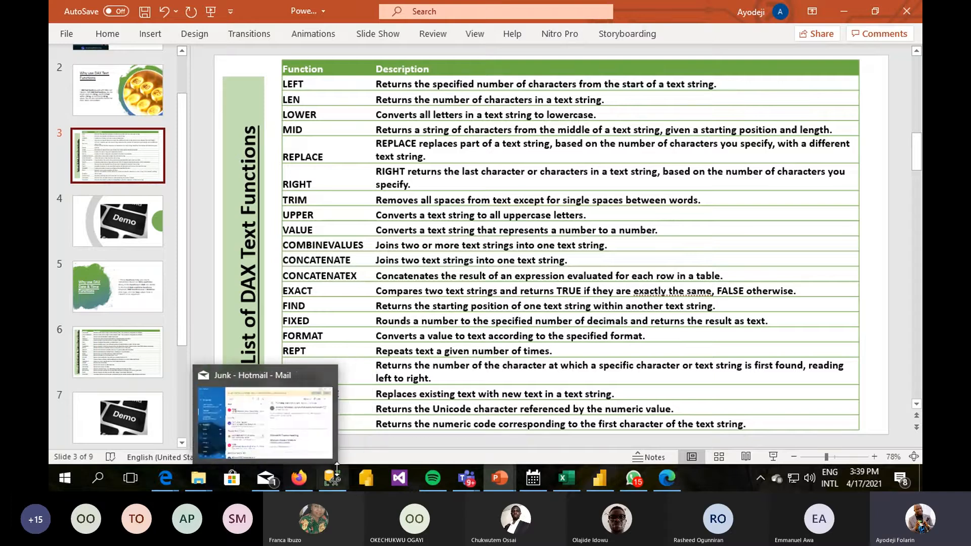
left_click_drag(323, 327, 283, 322)
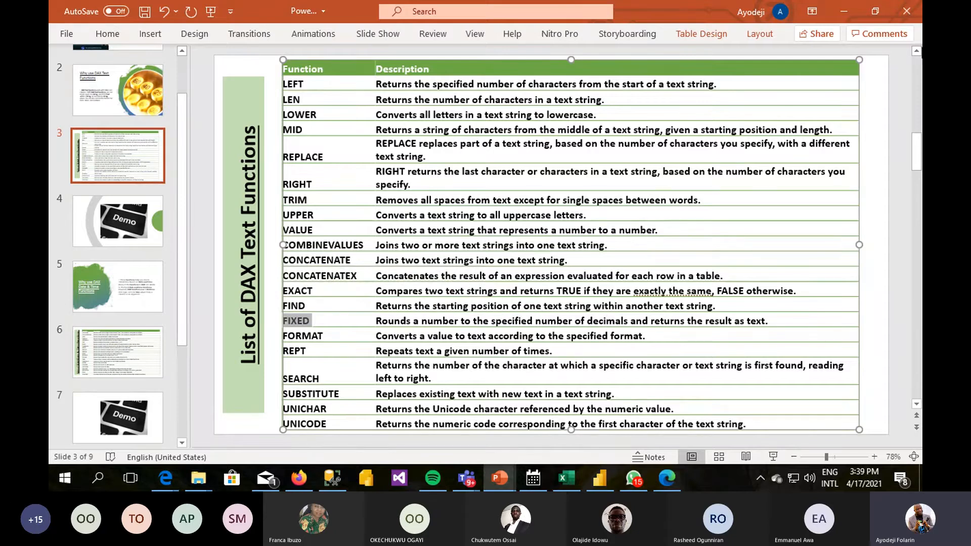
left_click(843, 11)
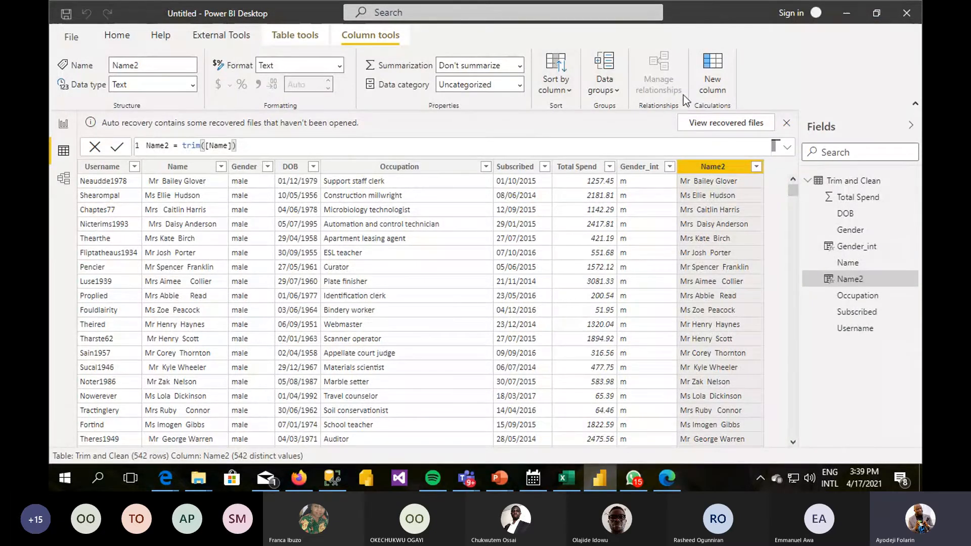
- Add a calculated column to the Trim and Clean table with the formula TSpend = fixed([ Total Spend ],1,0)
left_click(714, 66)
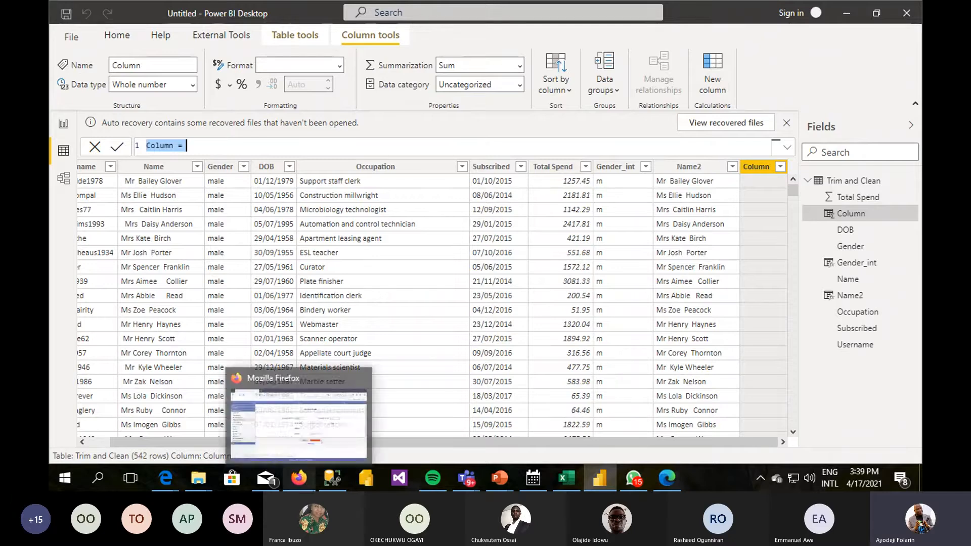
type("TSpen")
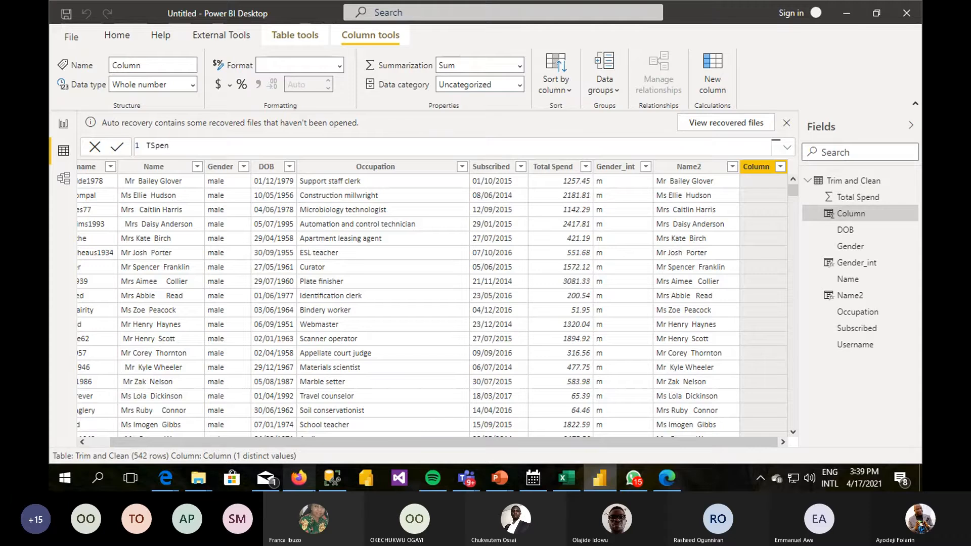
type("d ")
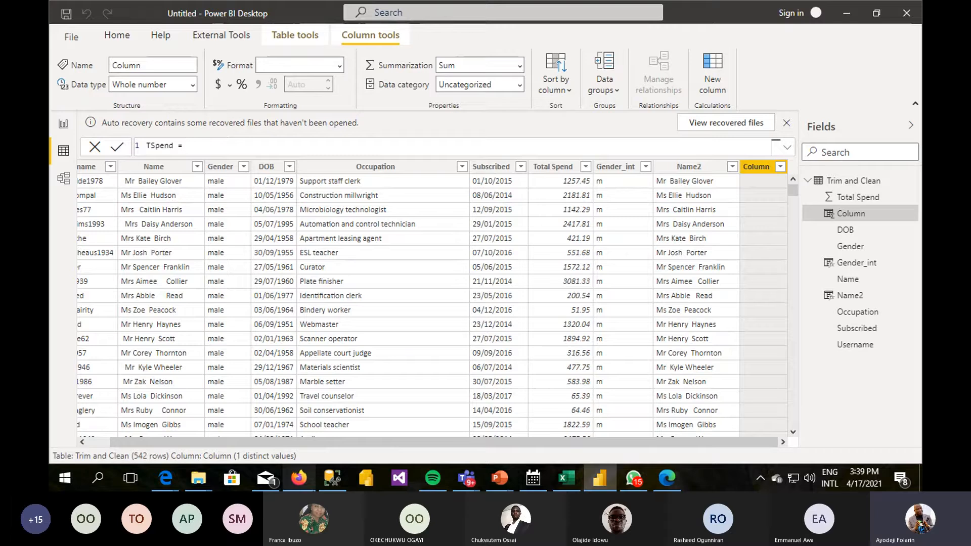
type("= f")
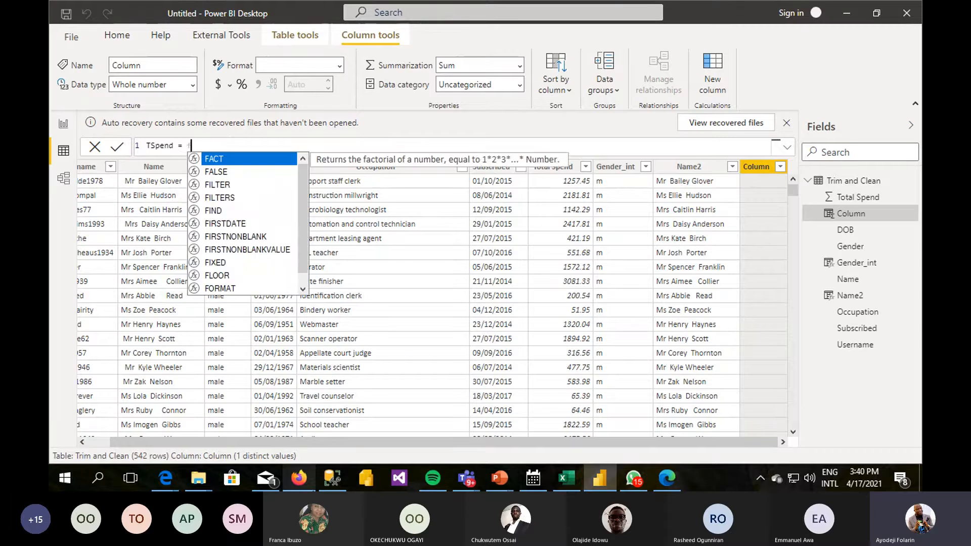
type("ixed")
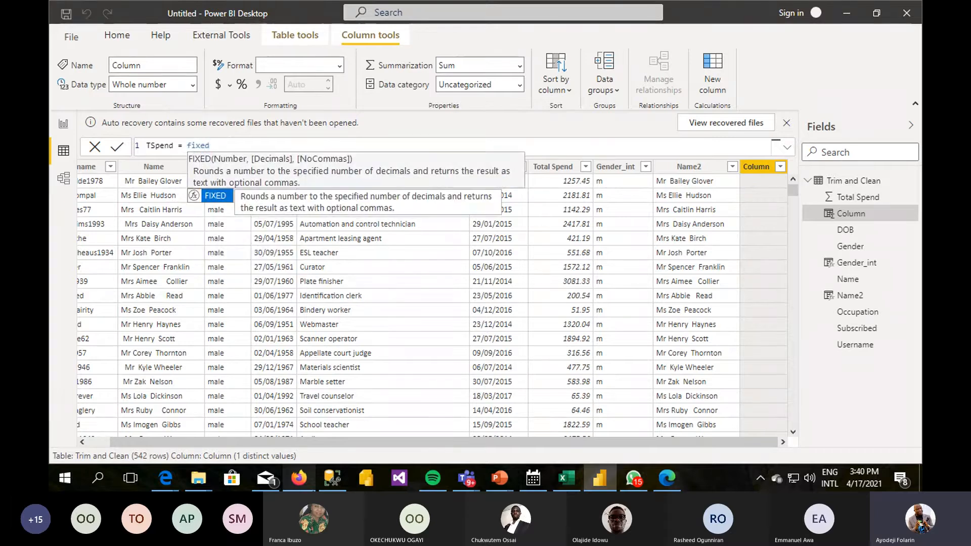
type("(")
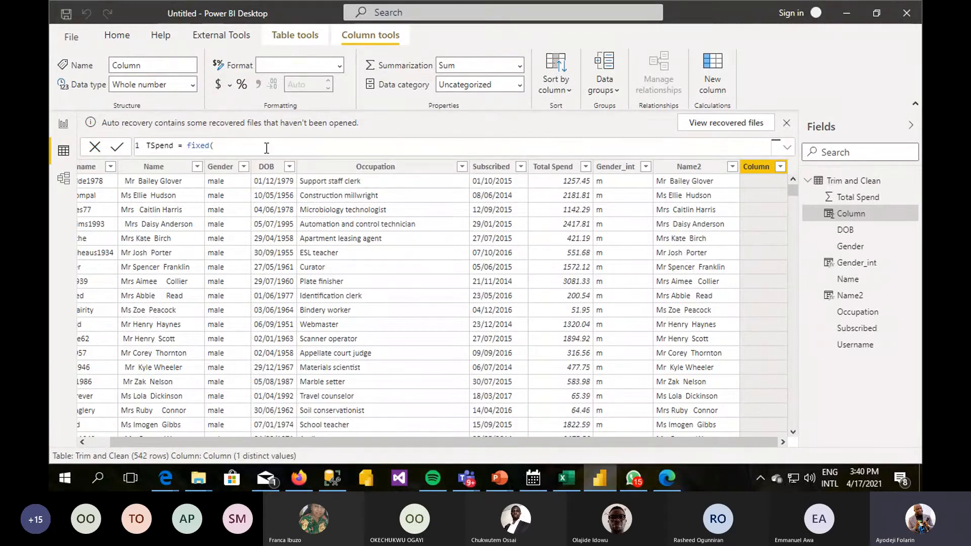
type("[")
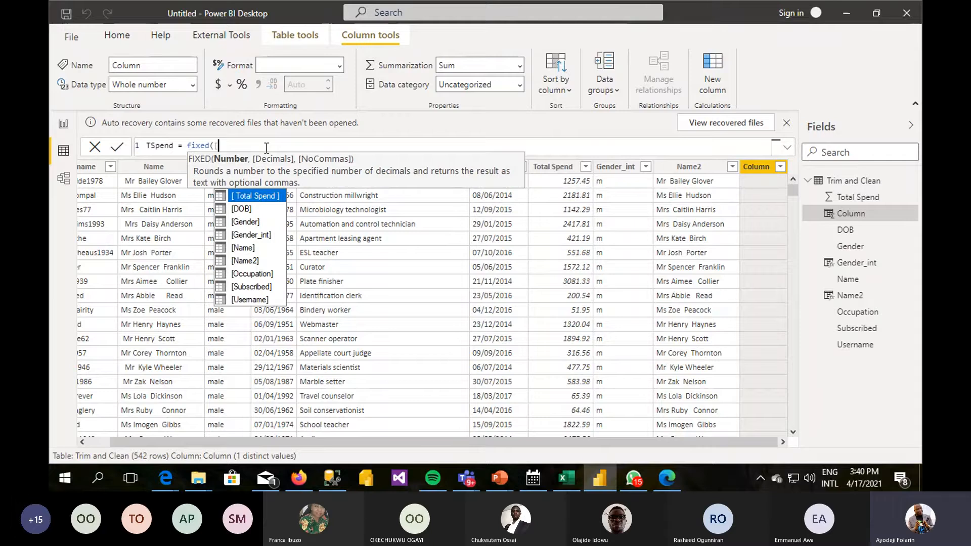
key("Tab")
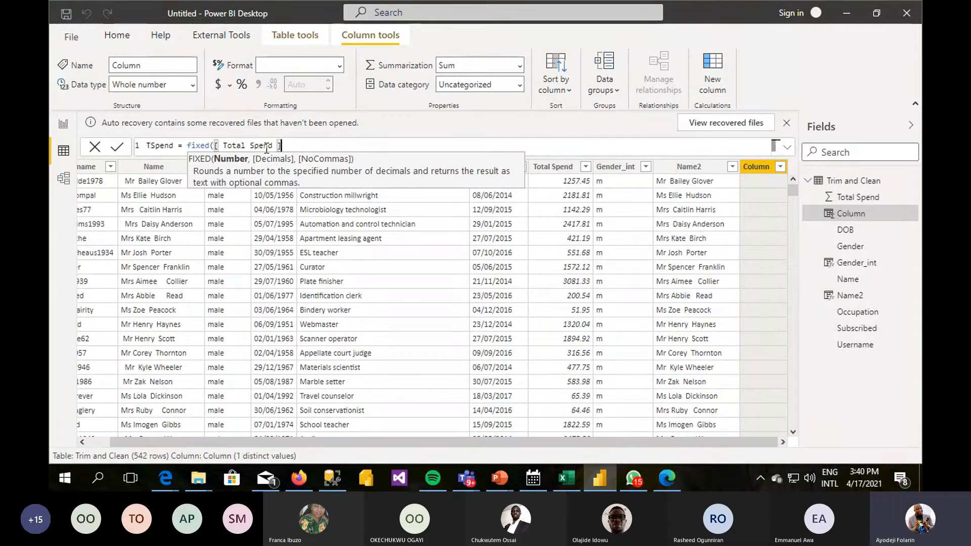
type(",1")
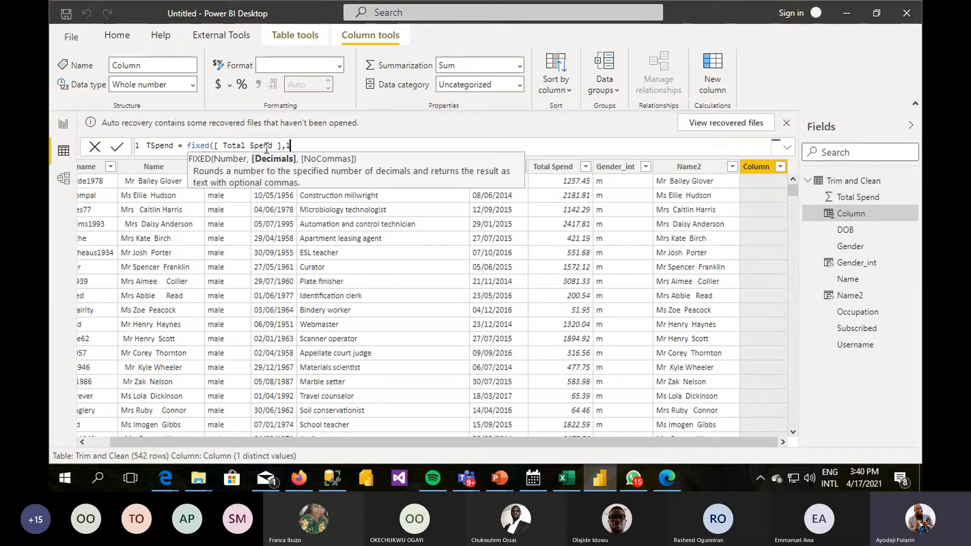
type(",")
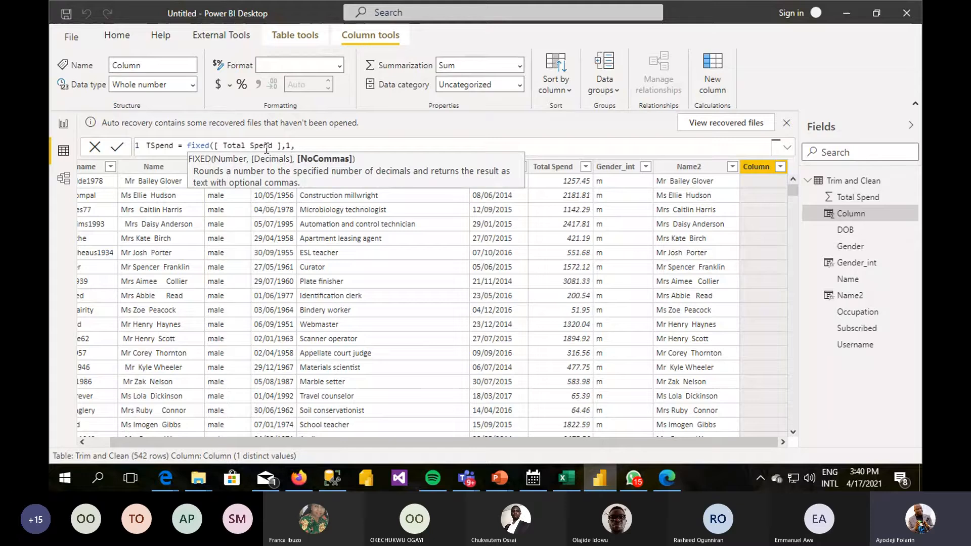
type("0")
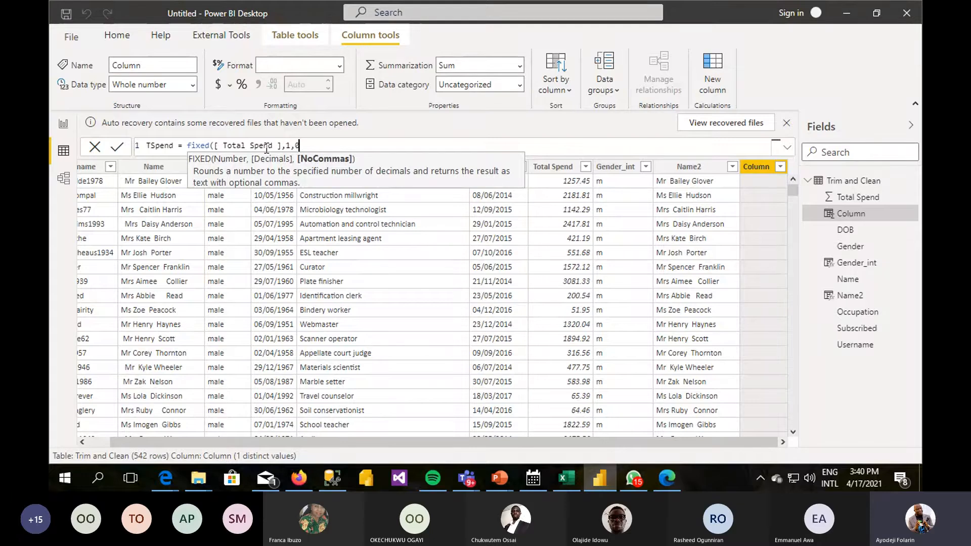
type(")")
key("Return")
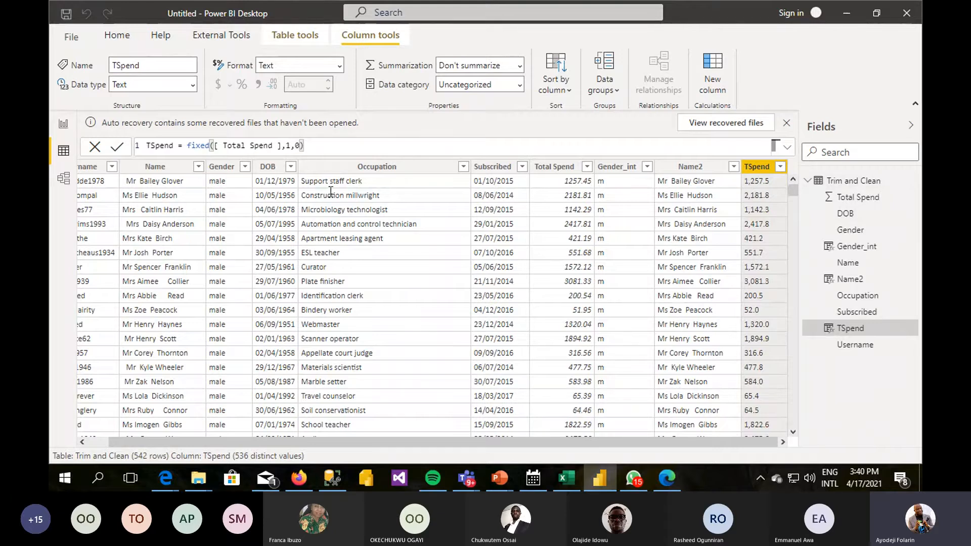
- Edit the TSpend formula in two committed changes: set FIXED's NoCommas argument to 1, and its Decimals argument to 2
key("BackSpace")
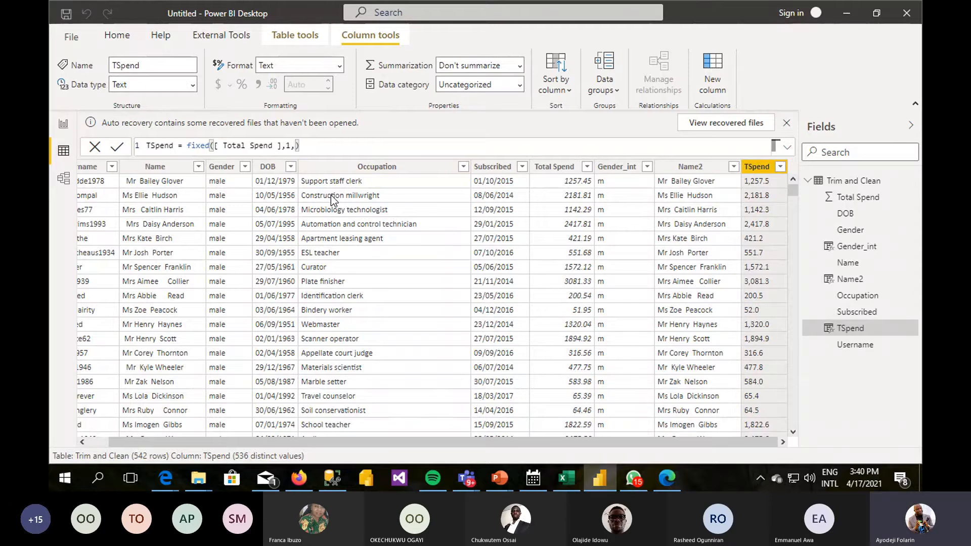
type("1")
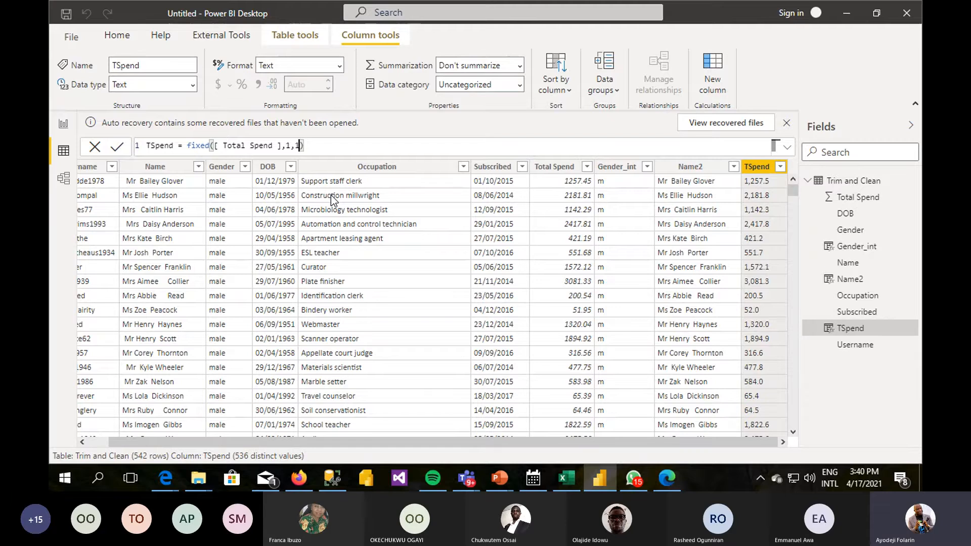
key("Return")
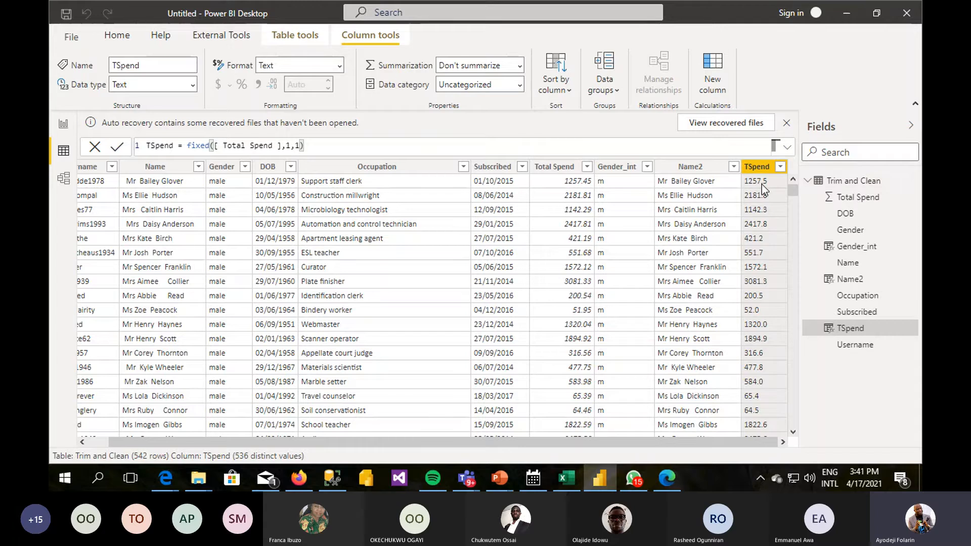
left_click(288, 146)
key("BackSpace")
type("2,")
key("Return")
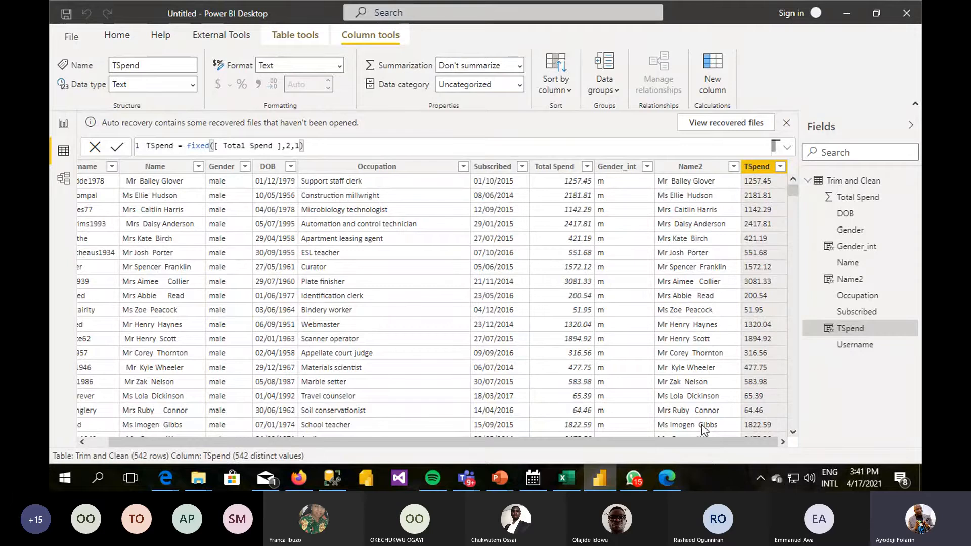
- Delete the TSpend column from the Trim and Clean table
right_click(766, 173)
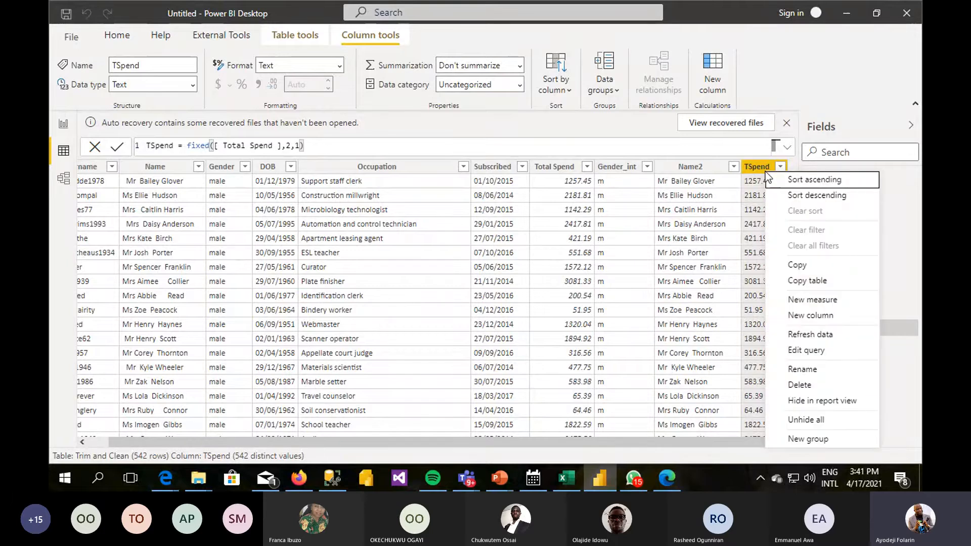
left_click(800, 385)
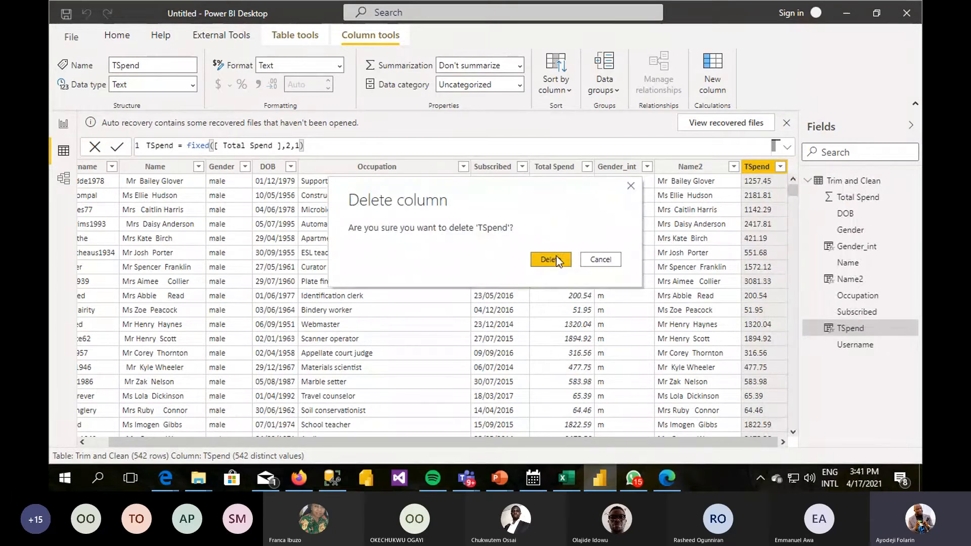
left_click(550, 259)
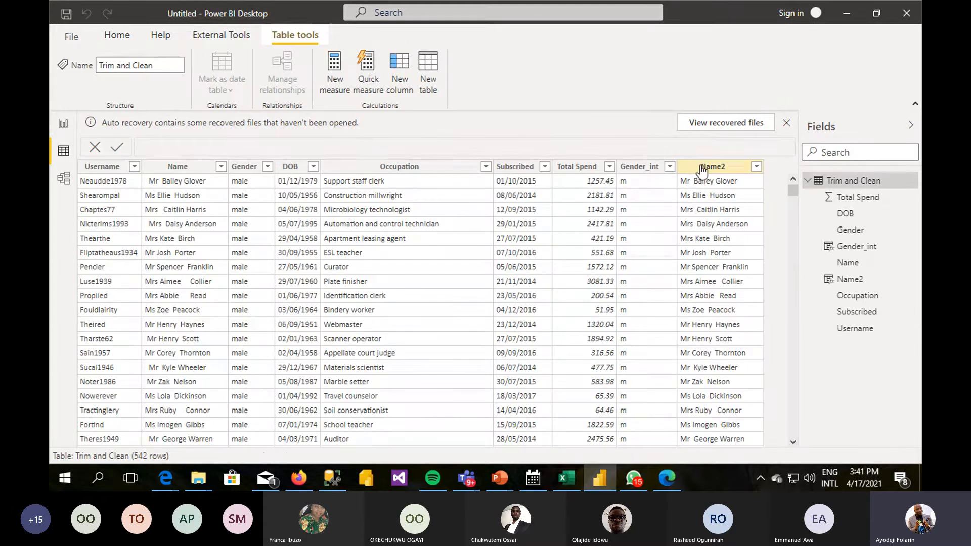
- Delete the calculated columns Name2 and Gender_int from the Trim and Clean table
right_click(701, 170)
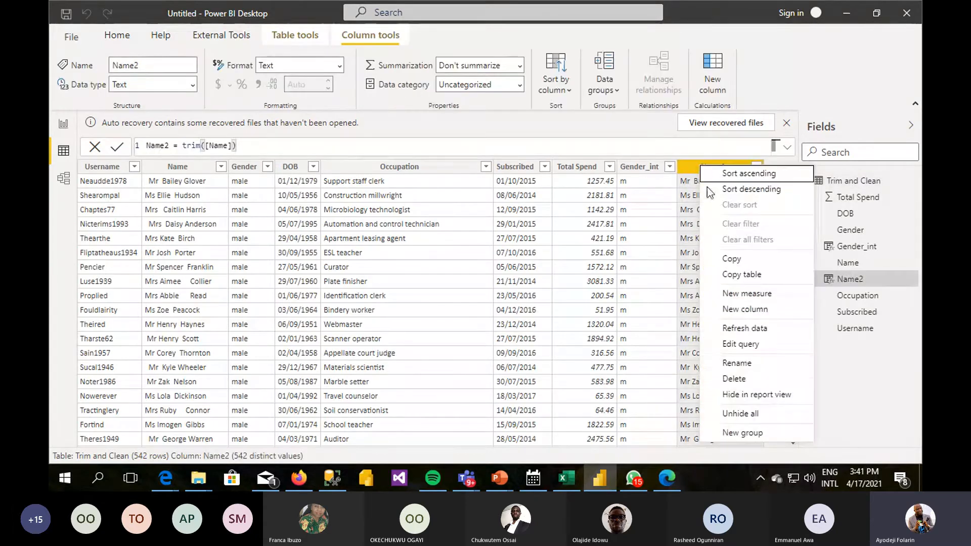
left_click(733, 378)
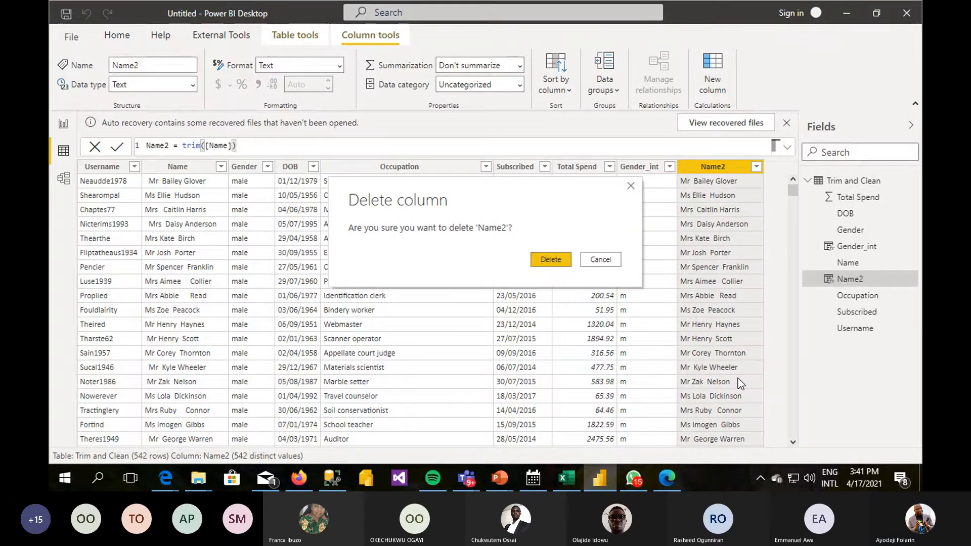
left_click(551, 259)
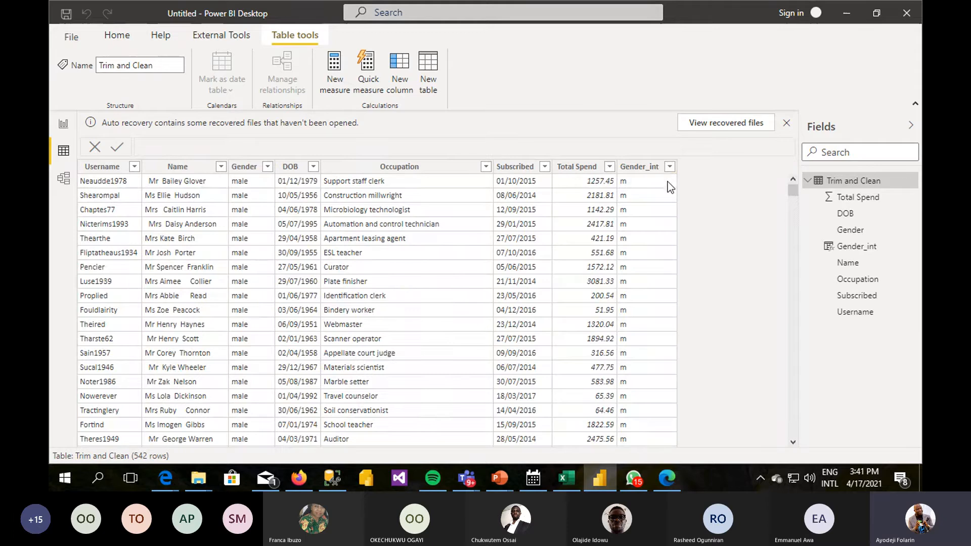
left_click(641, 170)
right_click(641, 170)
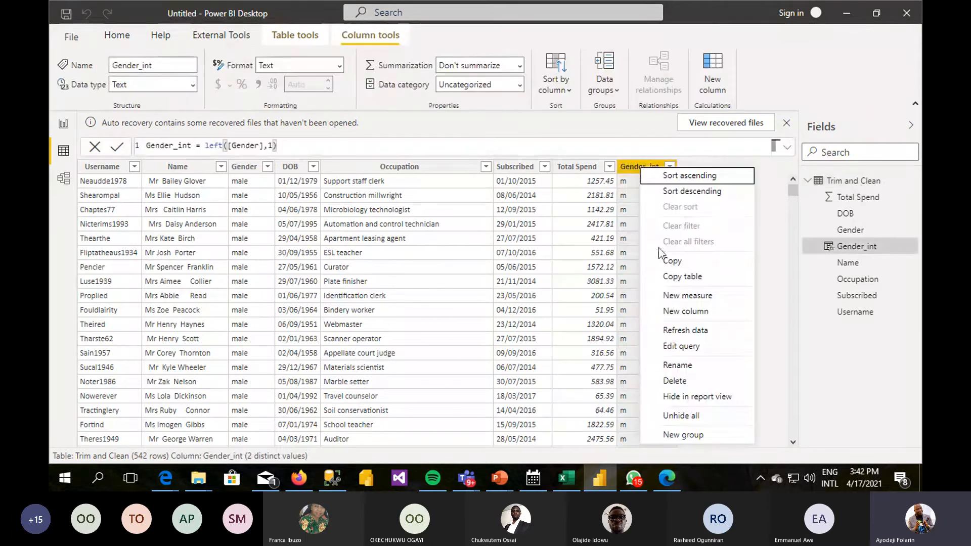
left_click(688, 380)
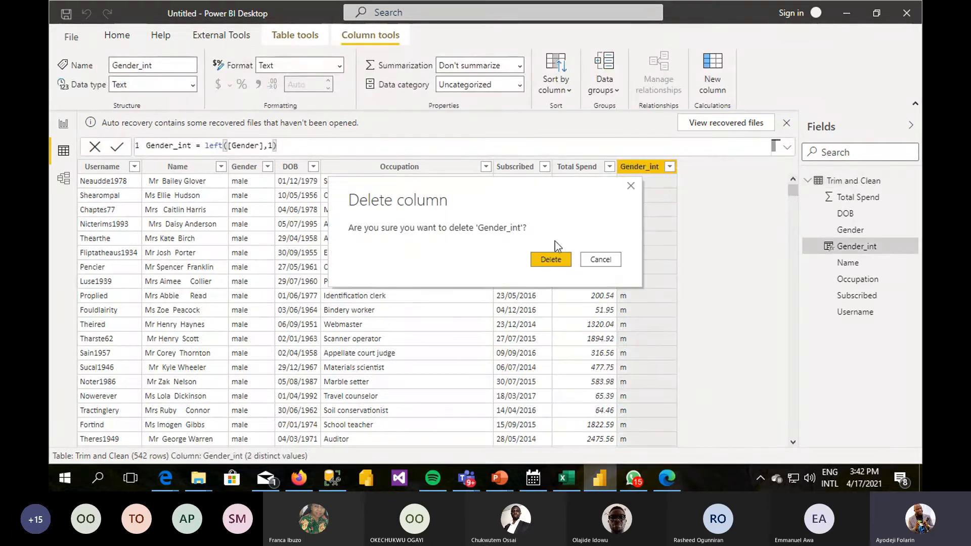
left_click(546, 259)
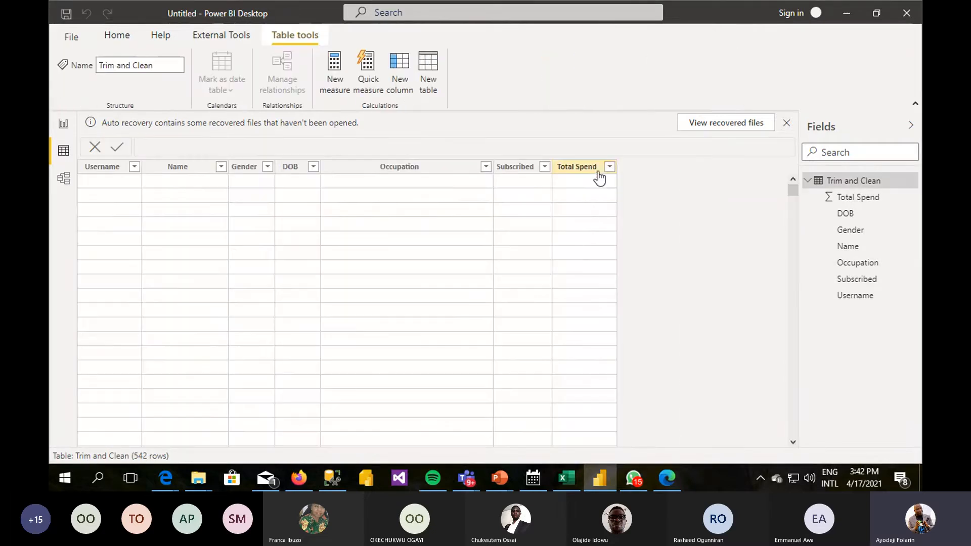
- Delete the Total Spend column from the Trim and Clean table
left_click(592, 172)
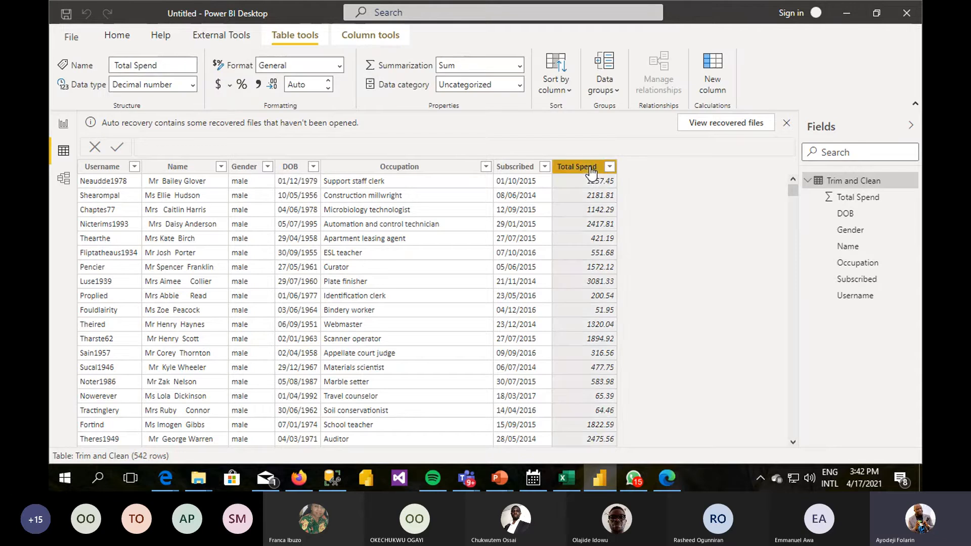
right_click(592, 172)
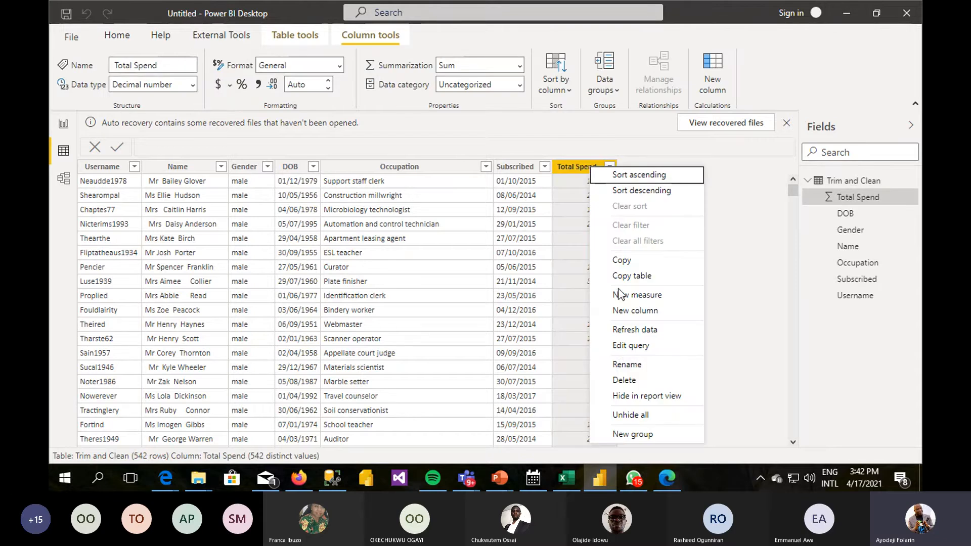
left_click(632, 384)
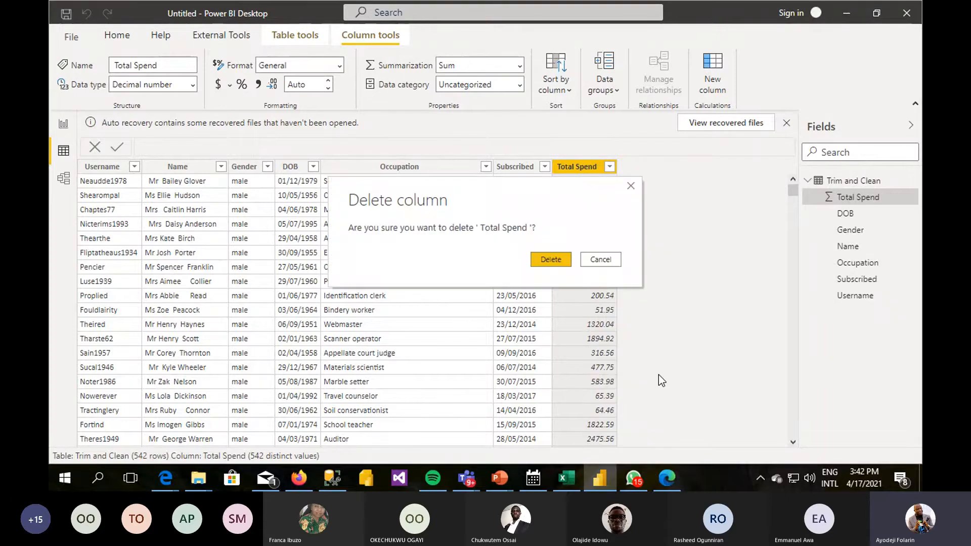
left_click(550, 260)
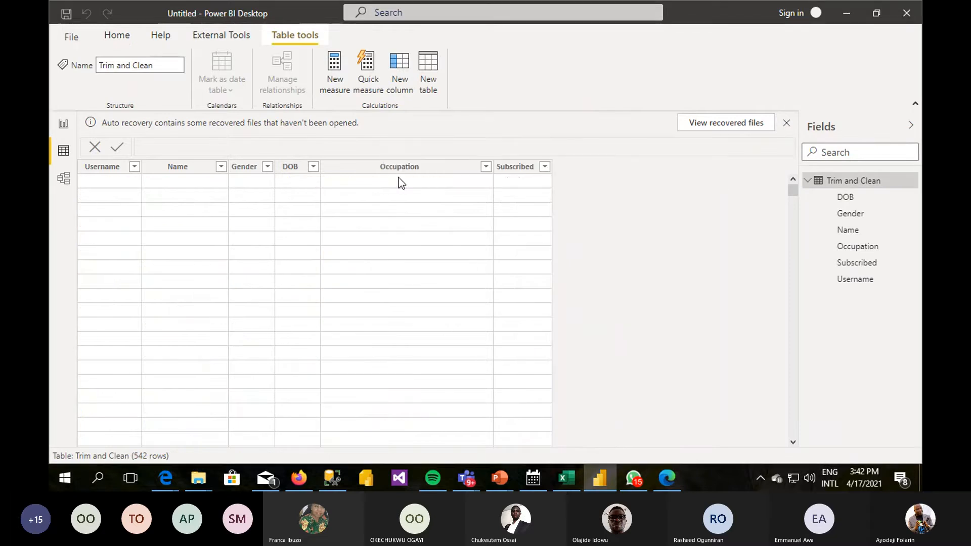
- Add a calculated column to the Trim and Clean table with the formula Todays Date = TODAY()
left_click(400, 73)
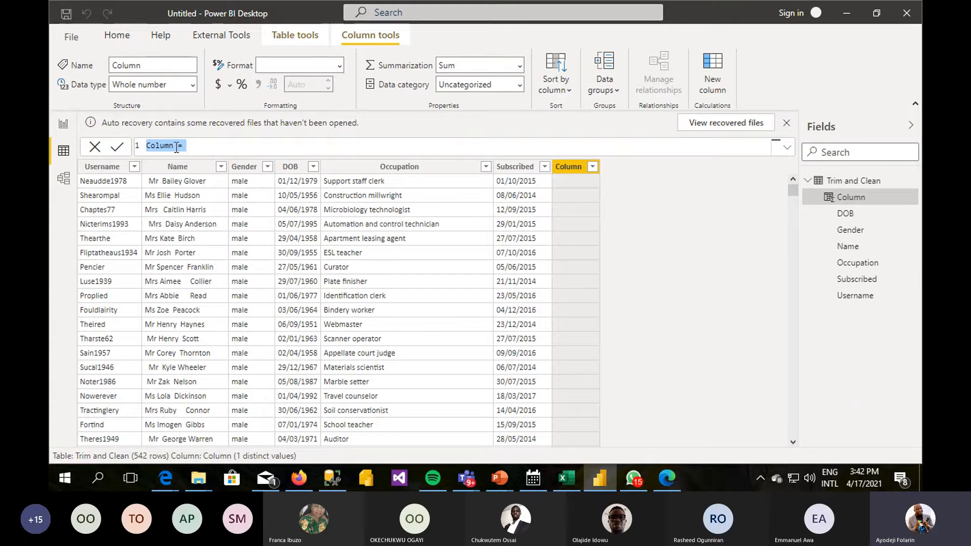
left_click(175, 146)
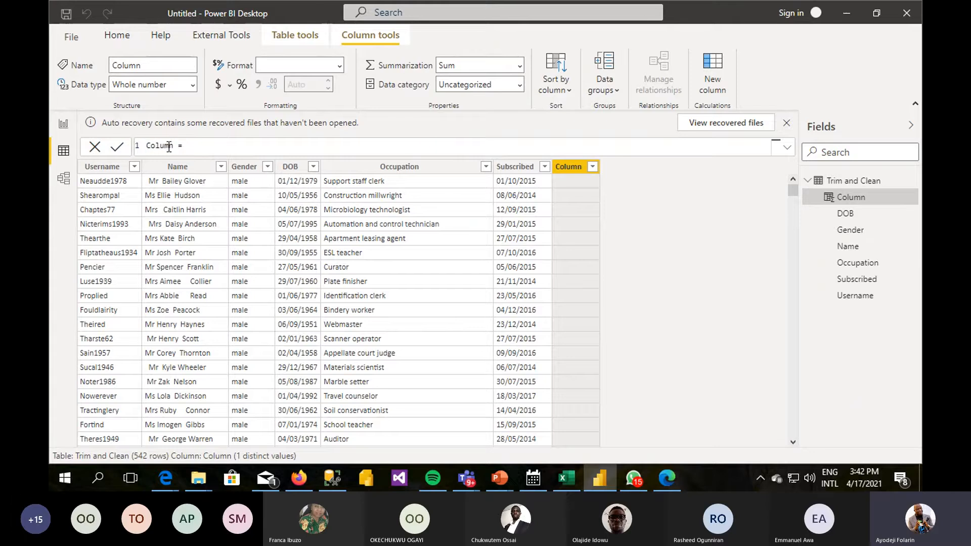
double_click(167, 147)
type("Today")
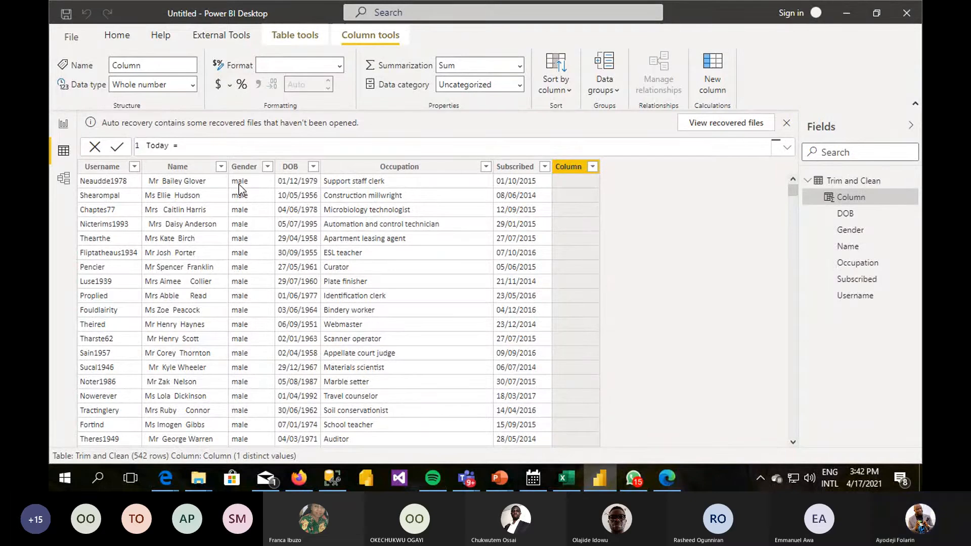
type("s Da")
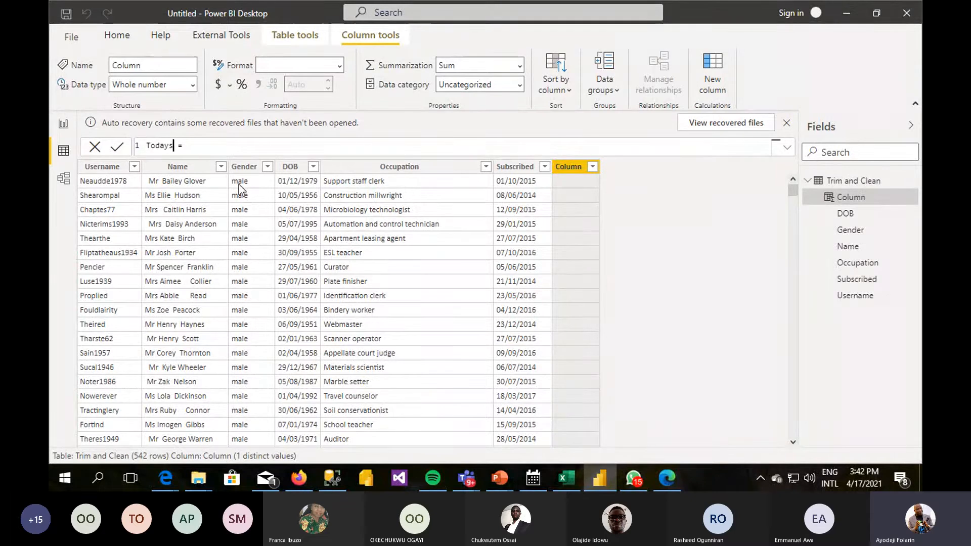
type("te = =")
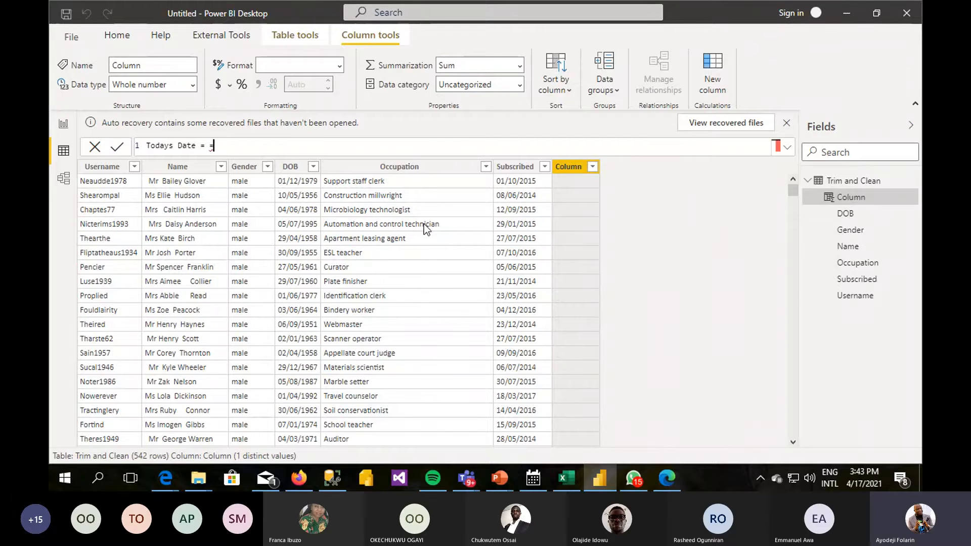
type("to")
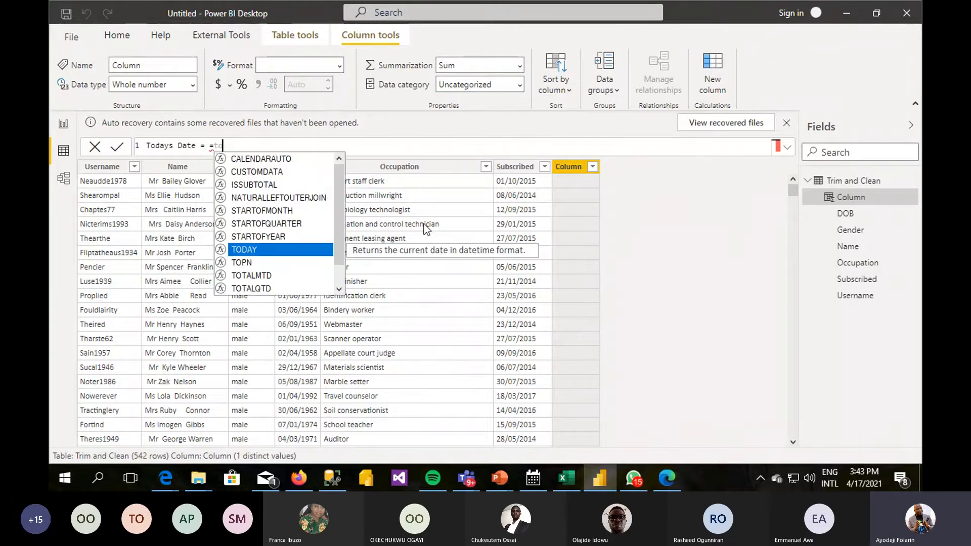
key("BackSpace")
key("BackSpace")
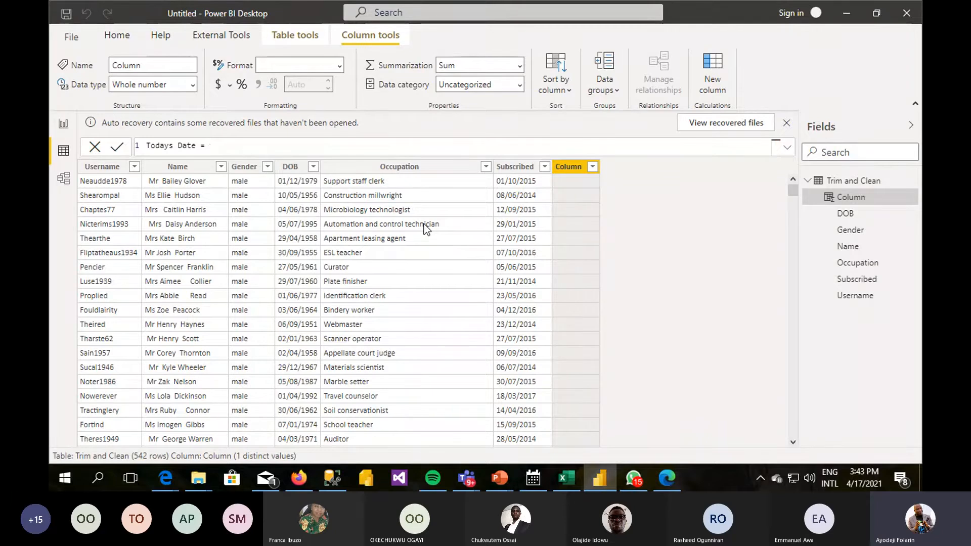
type("toda")
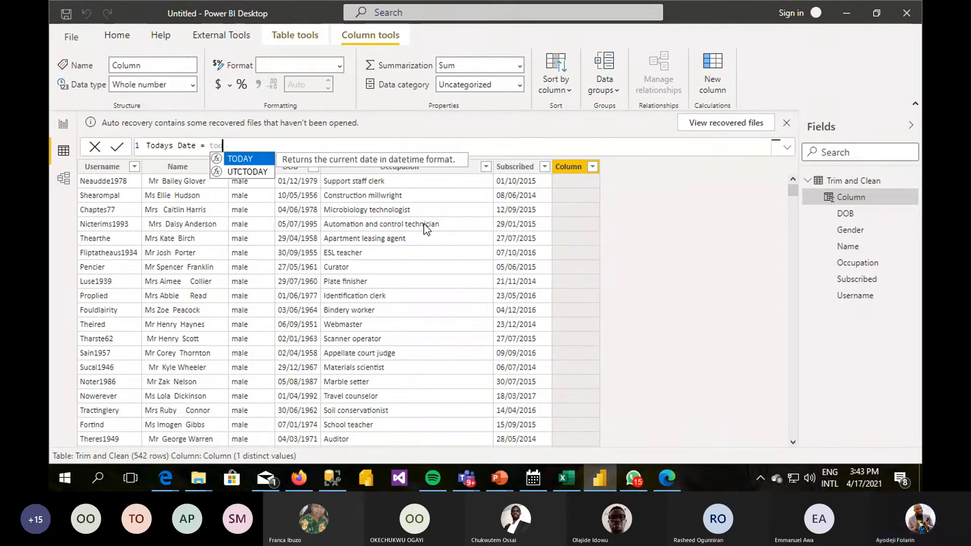
key("Tab")
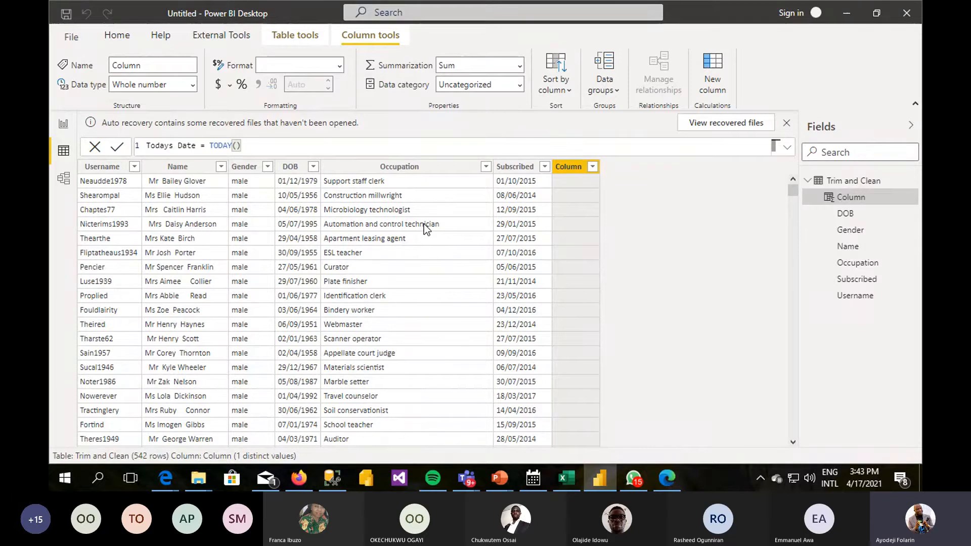
key("Return")
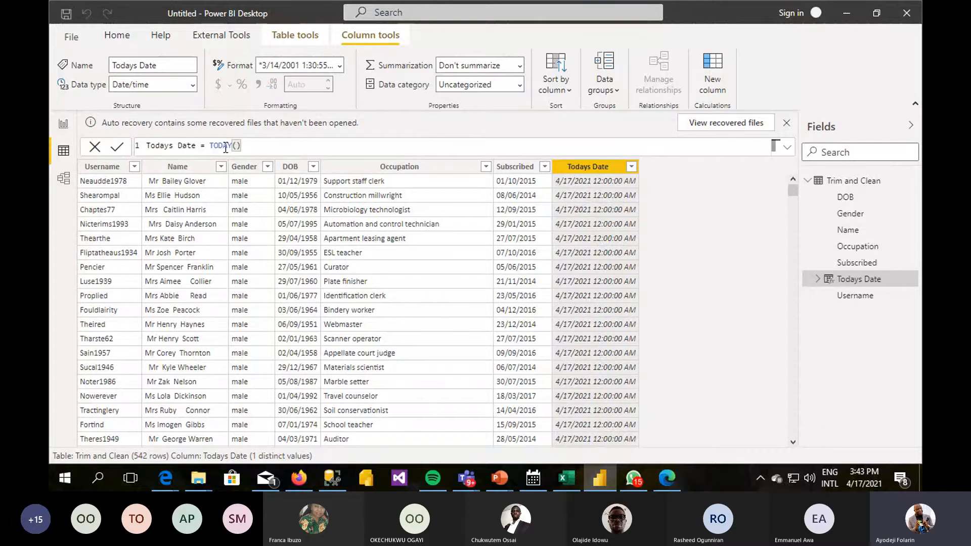
- Replace the TODAY function with NOW in the Todays Date column's formula
left_click_drag(232, 146, 209, 147)
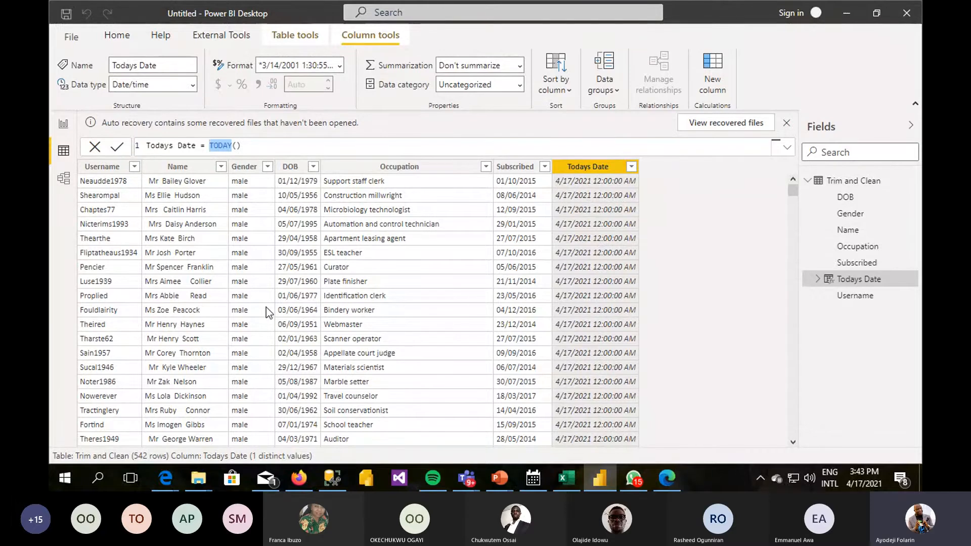
type("NOW")
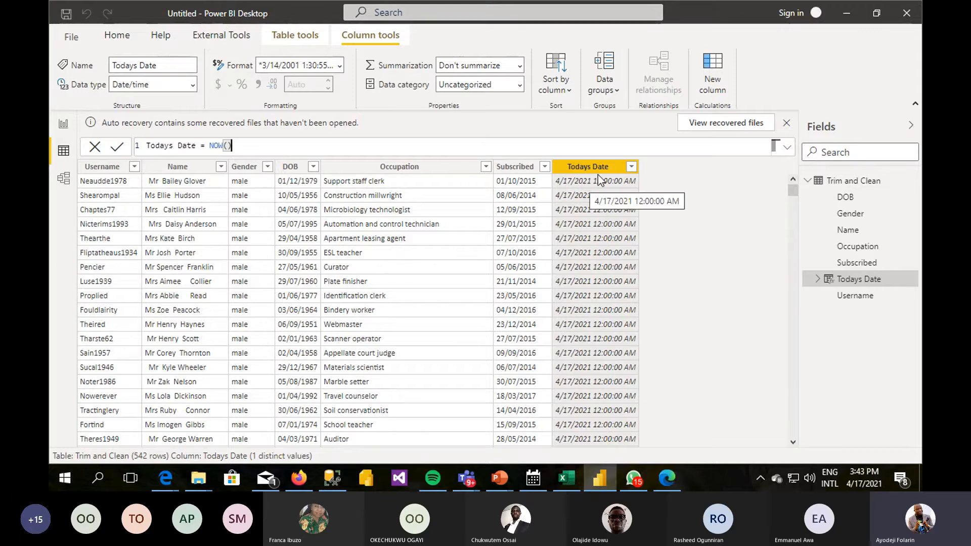
- Add another calculated column to the Trim and Clean table and name it Age
left_click(723, 61)
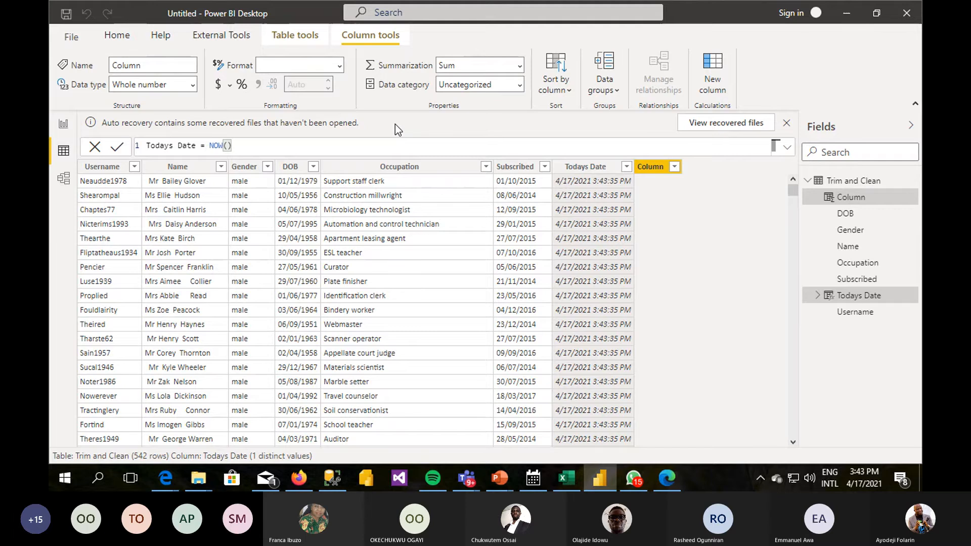
double_click(159, 146)
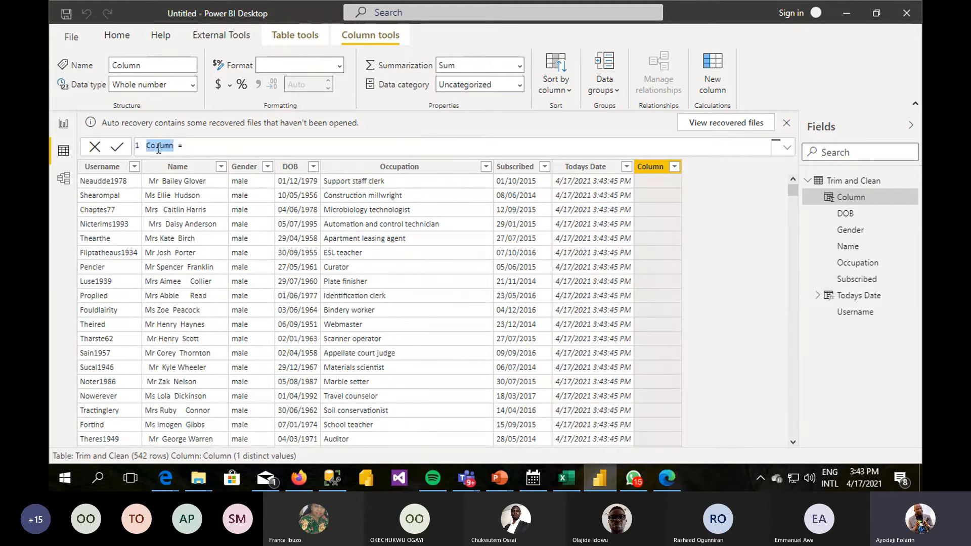
type("Age")
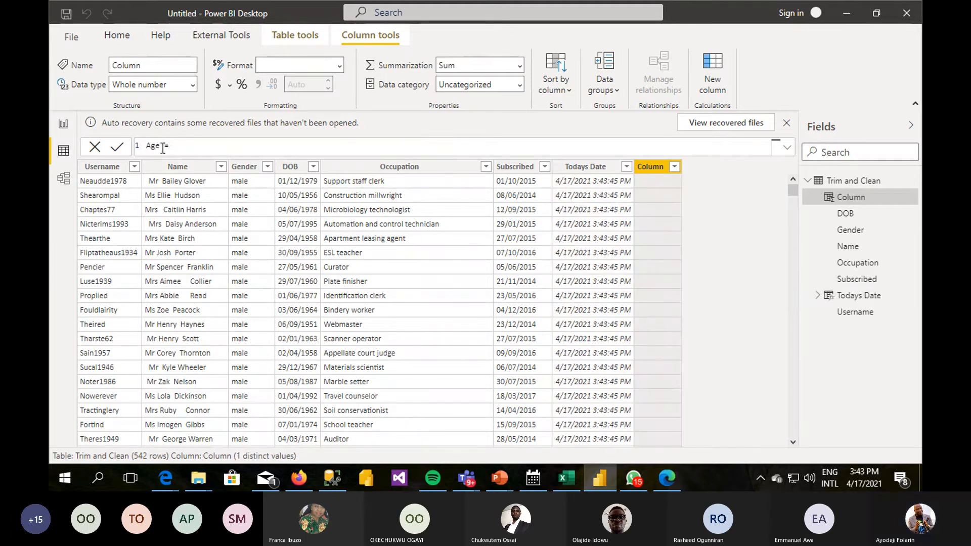
left_click(205, 145)
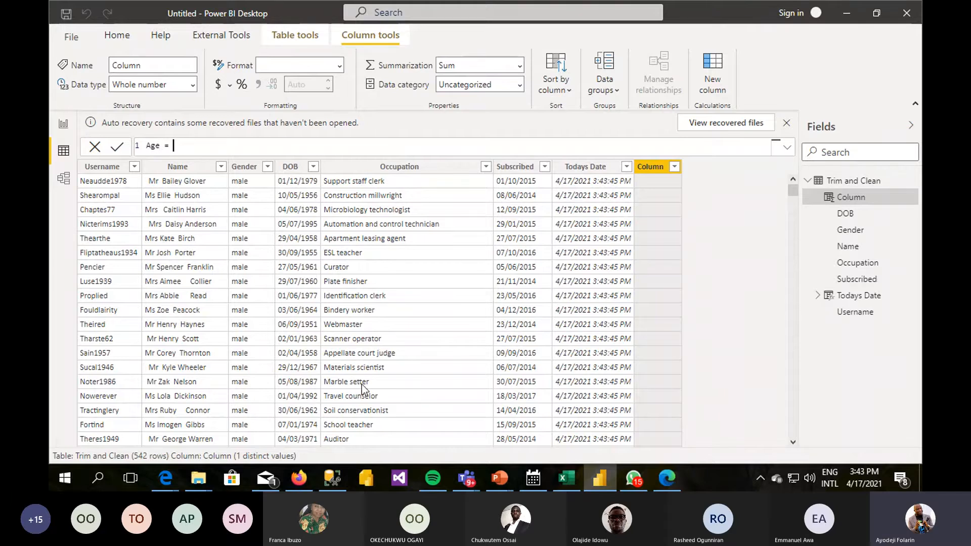
- Define the Age column with DATEDIFF from [DOB] to [Todays Date] using the YEAR interval, and commit the formula
type("datedif")
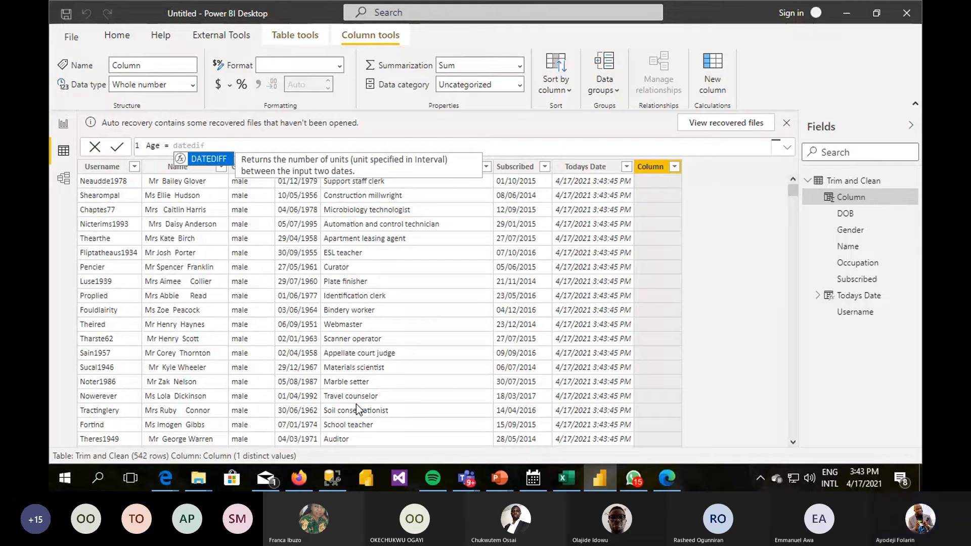
type("f")
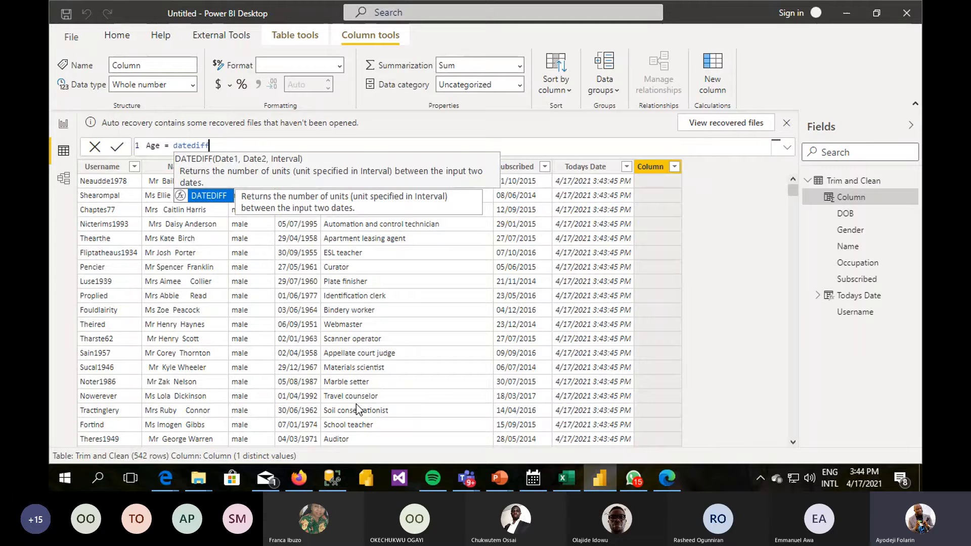
type("(")
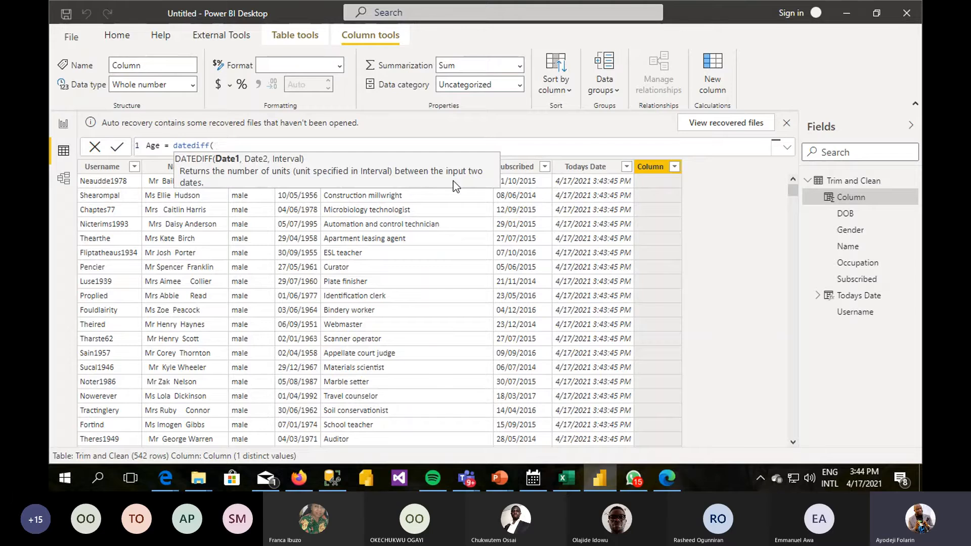
type("[")
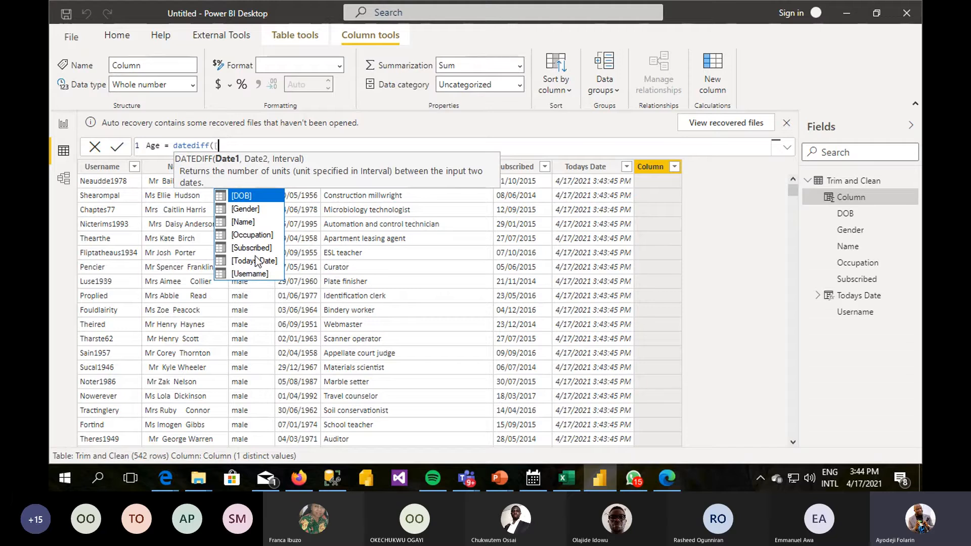
left_click(247, 197)
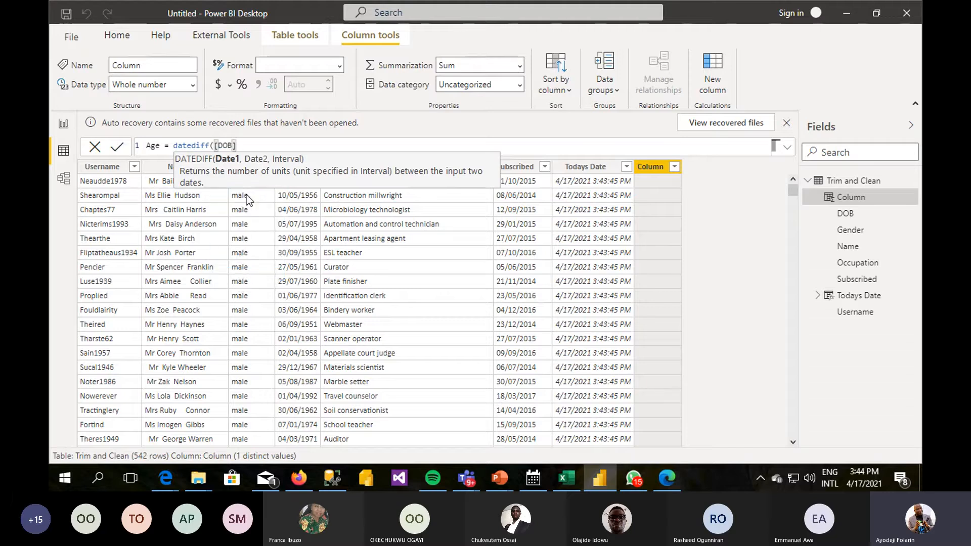
type(",")
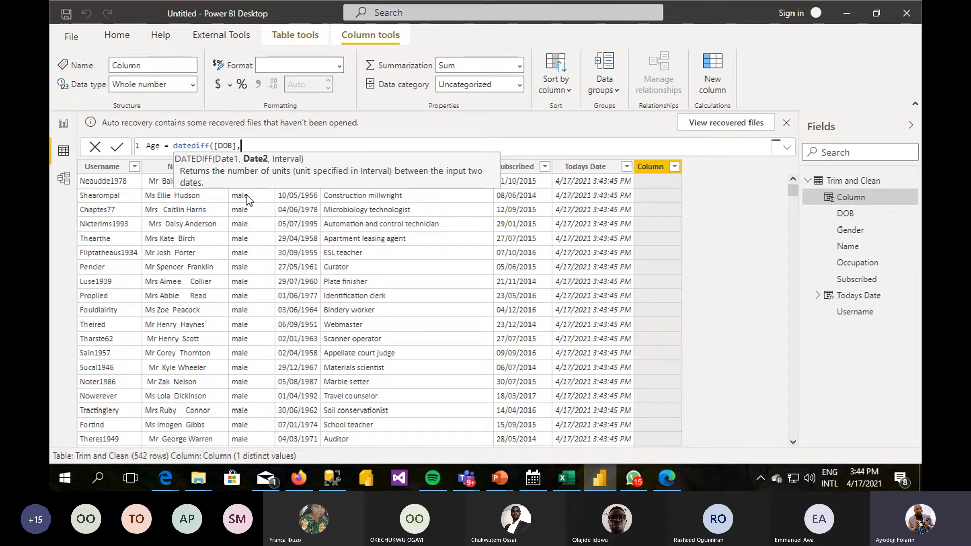
type("[")
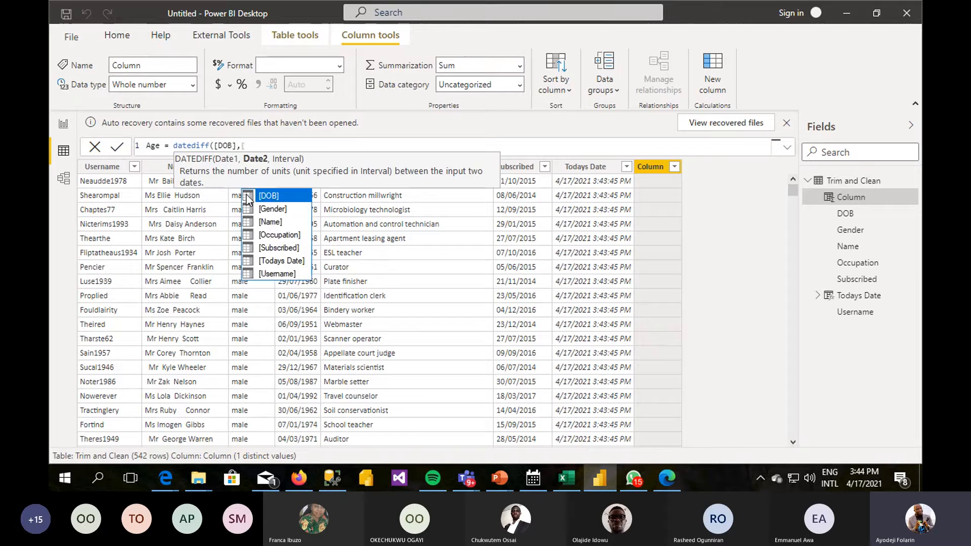
left_click(292, 262)
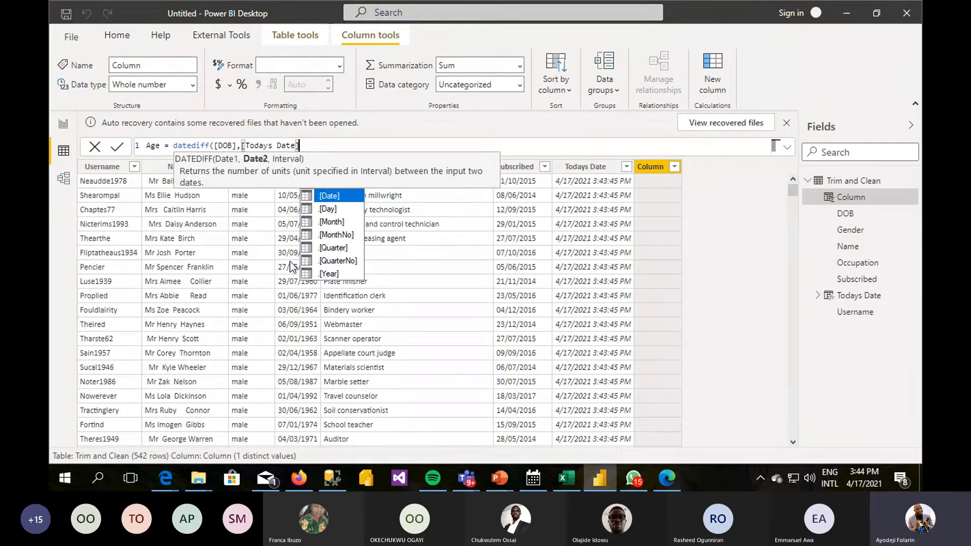
type(",")
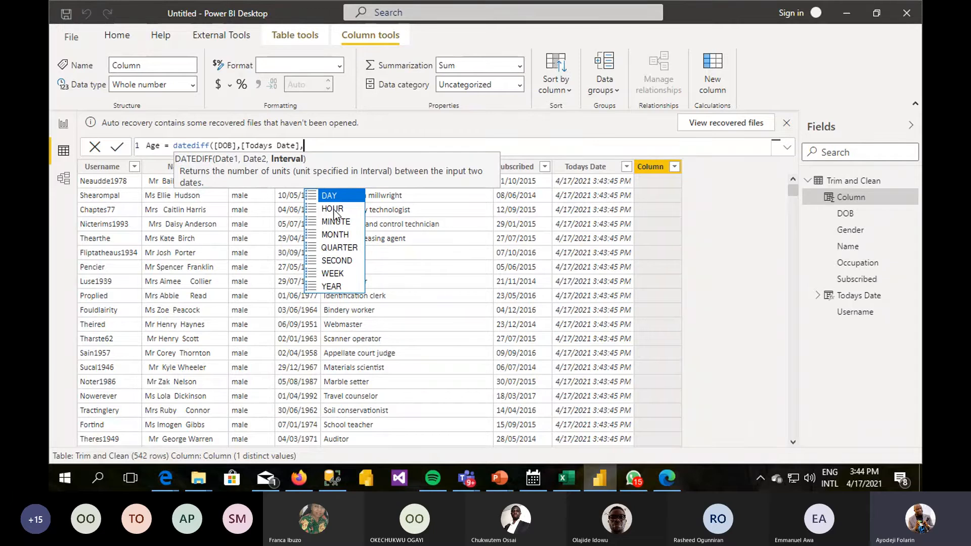
left_click(331, 287)
type(")")
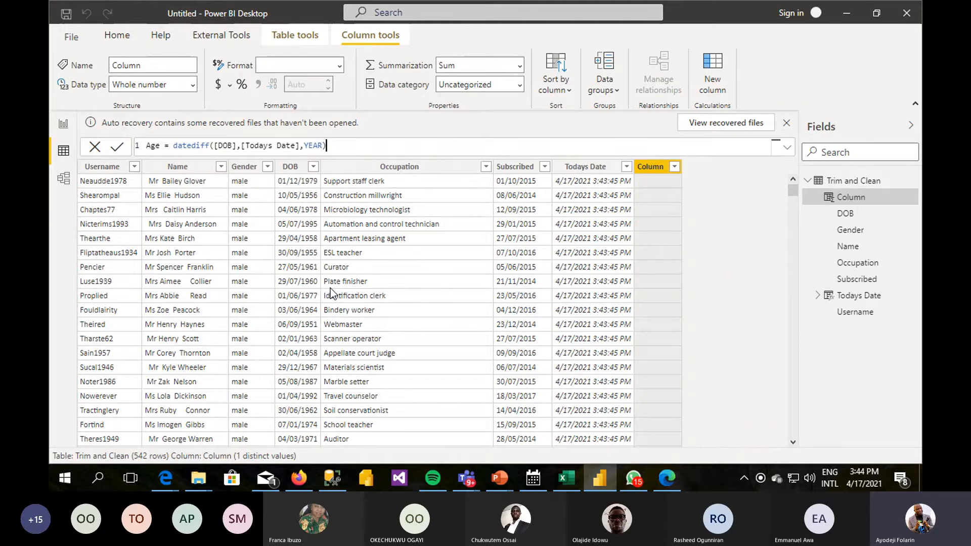
key("Return")
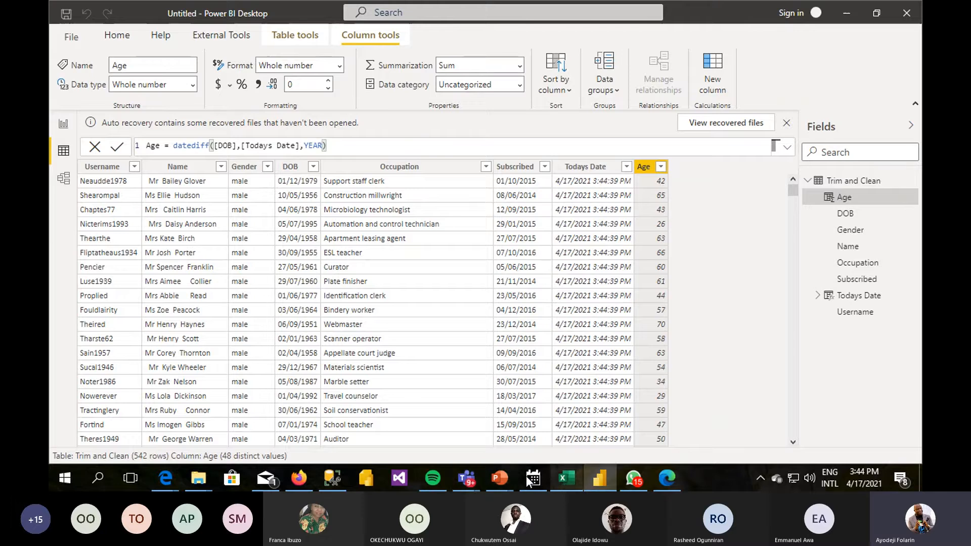
- Switch to the PowerPoint deck, review slide 6 listing the DAX date and time functions, and return to Power BI Desktop
mouse_move(505, 475)
left_click(554, 428)
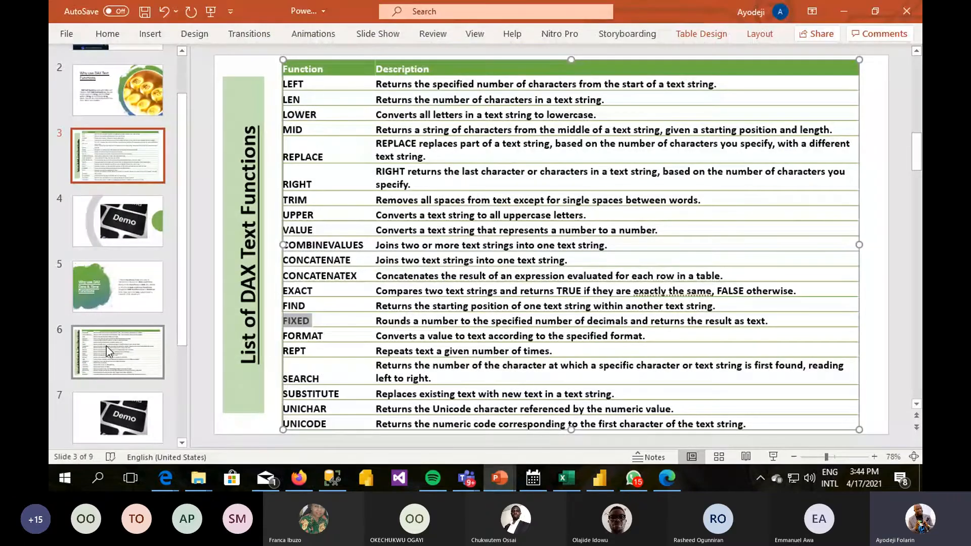
left_click(106, 349)
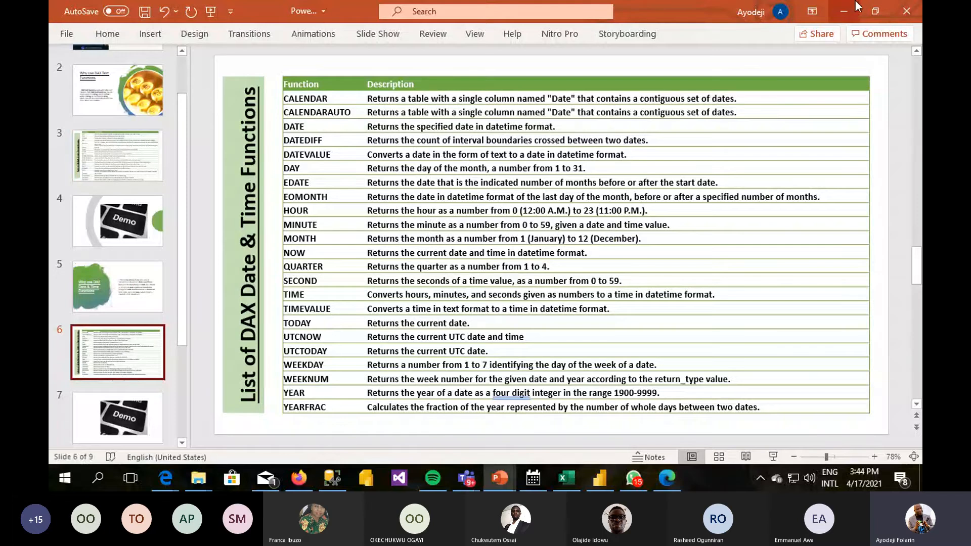
left_click(843, 11)
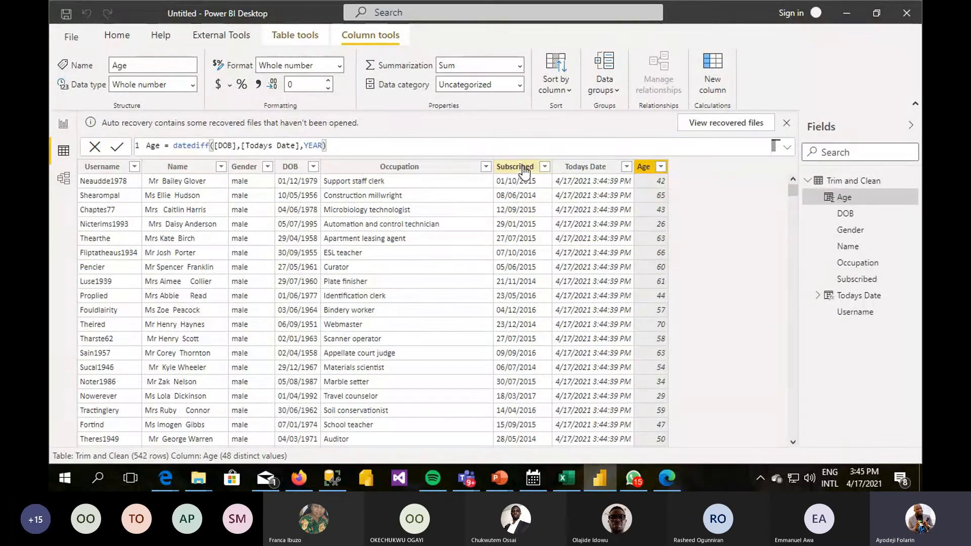
- Add another calculated column to the Trim and Clean table and name it Sub Yr
left_click(713, 71)
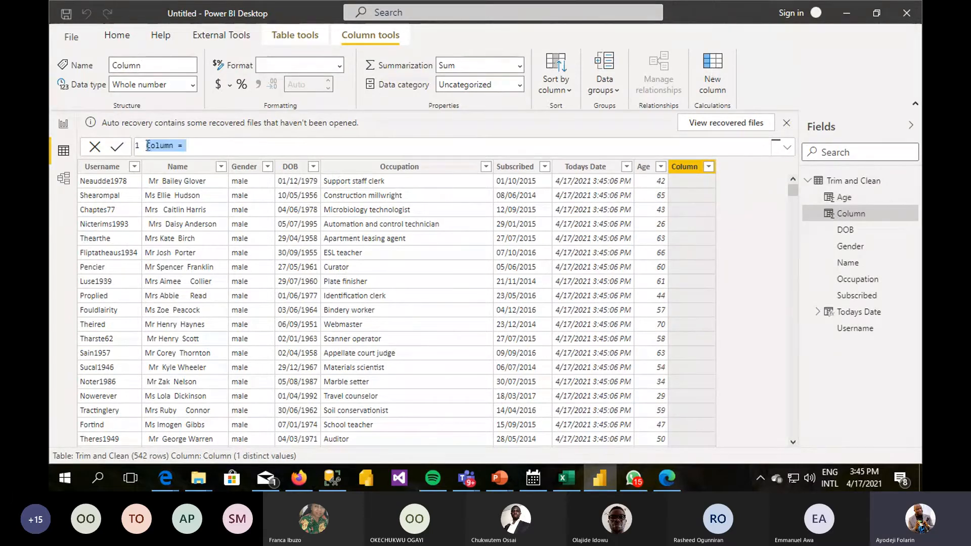
double_click(163, 147)
type("Su")
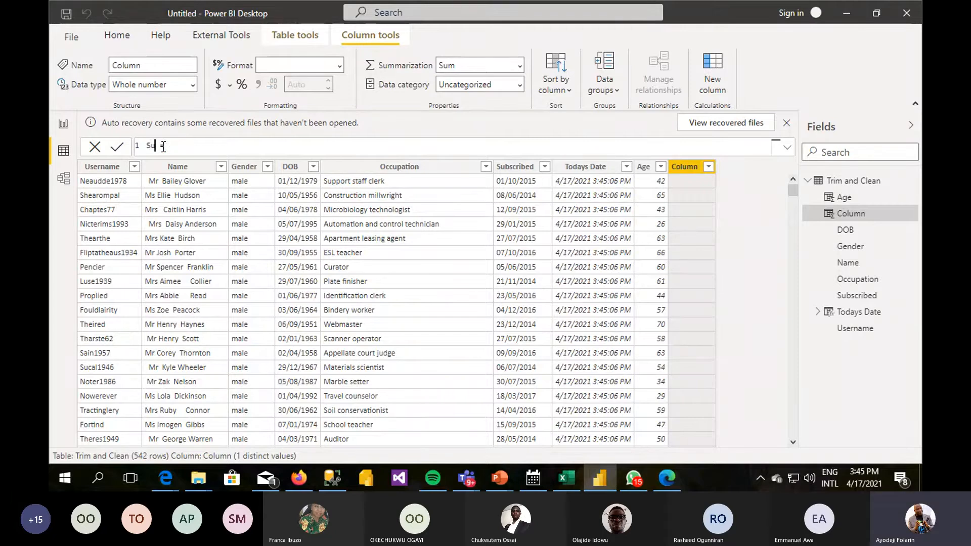
type("b Yr")
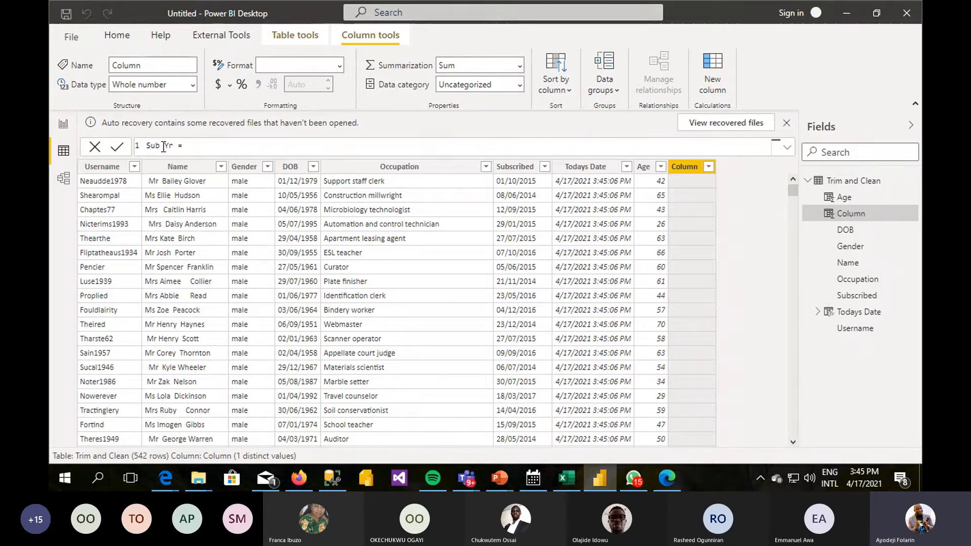
key("Right")
key("Right")
key("Right")
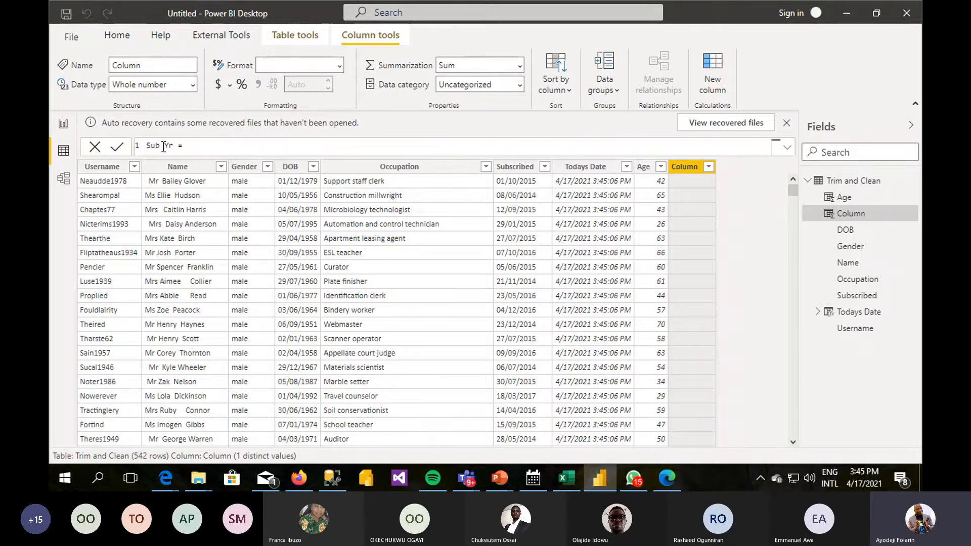
- Define the Sub Yr column with the YEAR function on [Subscribed] and commit the formula
type("year(")
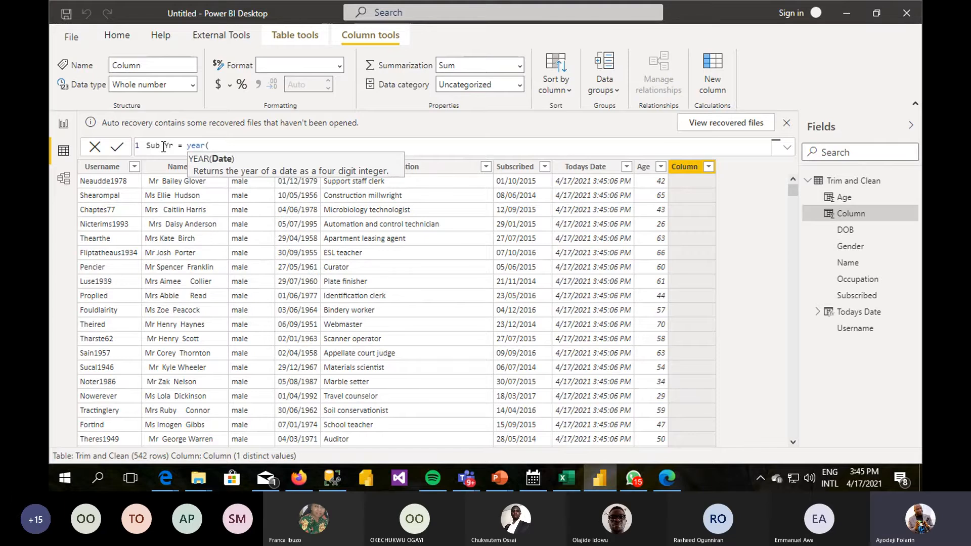
type("[")
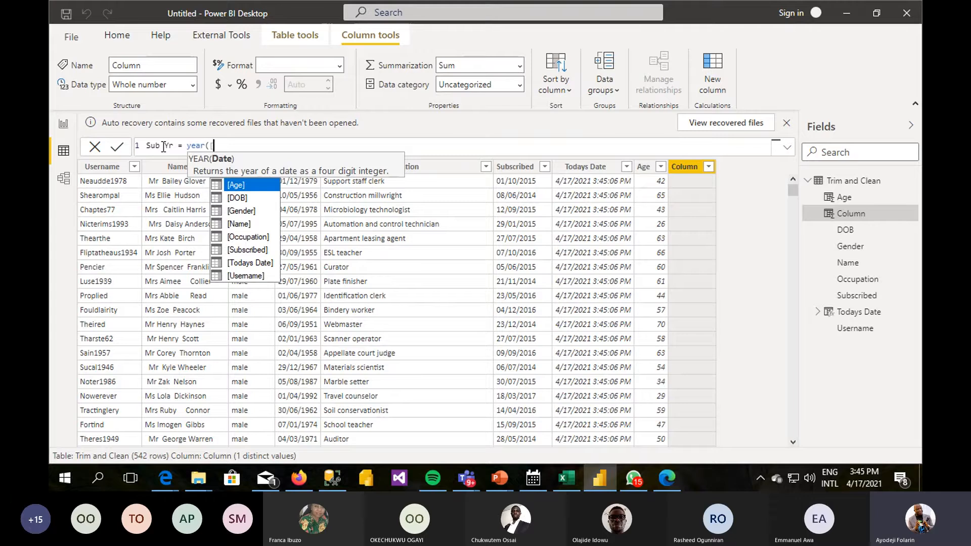
key("Down")
key("Down")
key("Down")
key("Down")
key("Down")
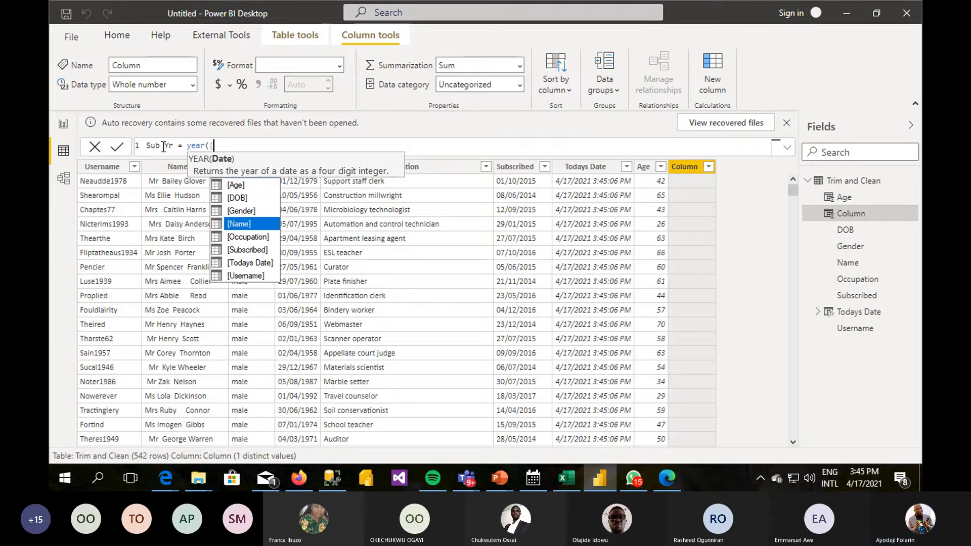
key("Tab")
type(")")
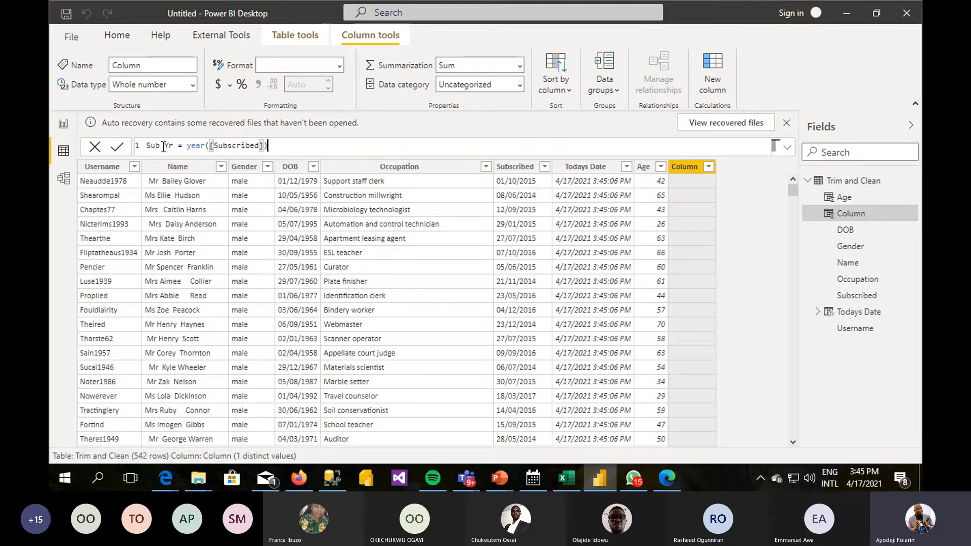
key("Return")
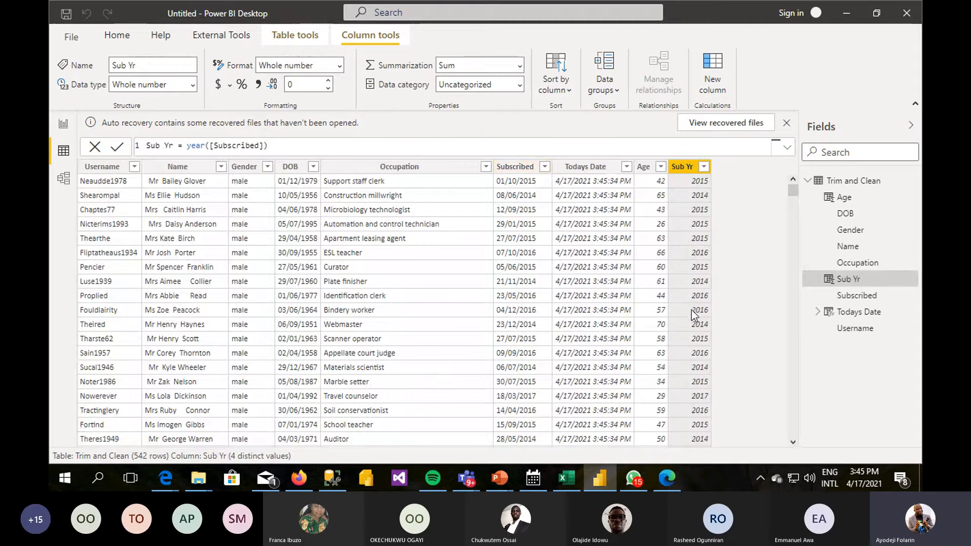
- Replace the YEAR function with DAY in the Sub Yr column's formula and commit it
double_click(196, 145)
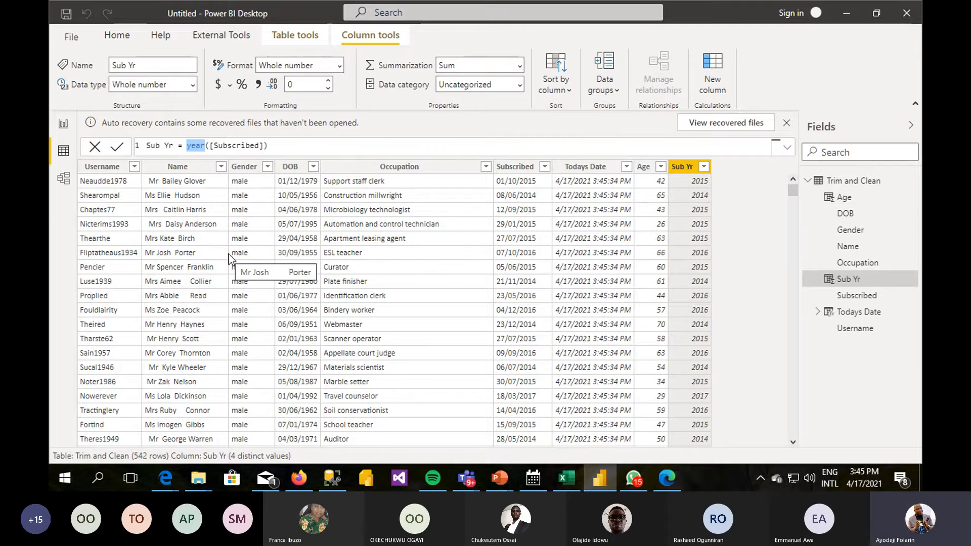
type("day")
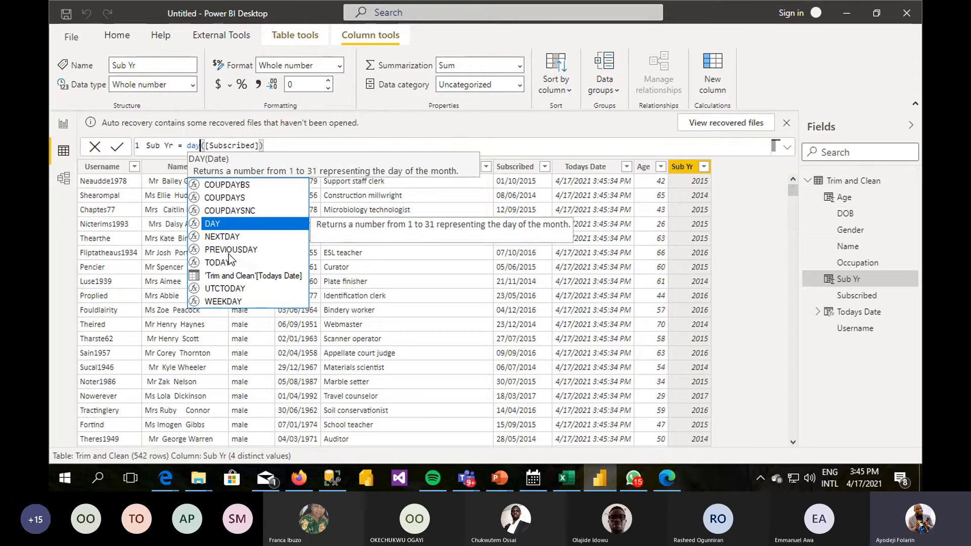
key("Tab")
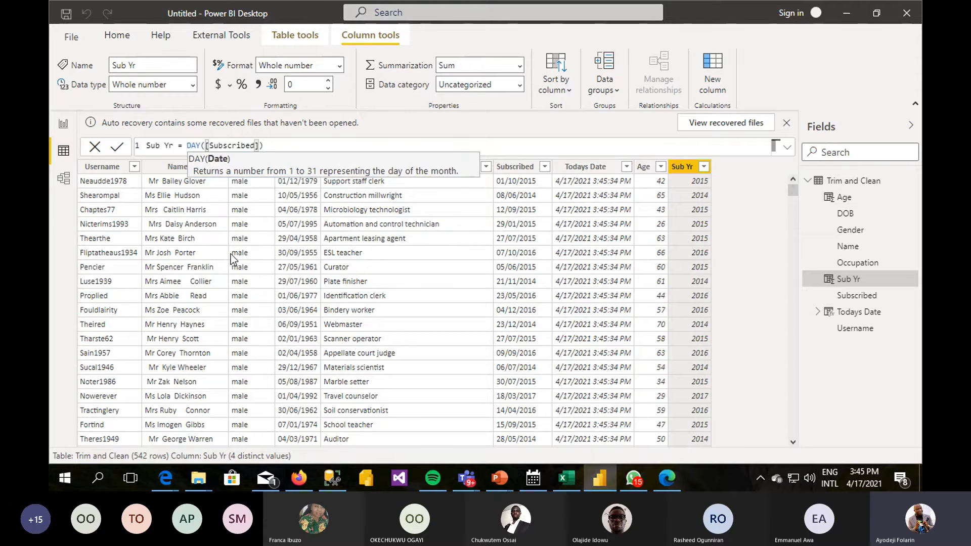
left_click(118, 149)
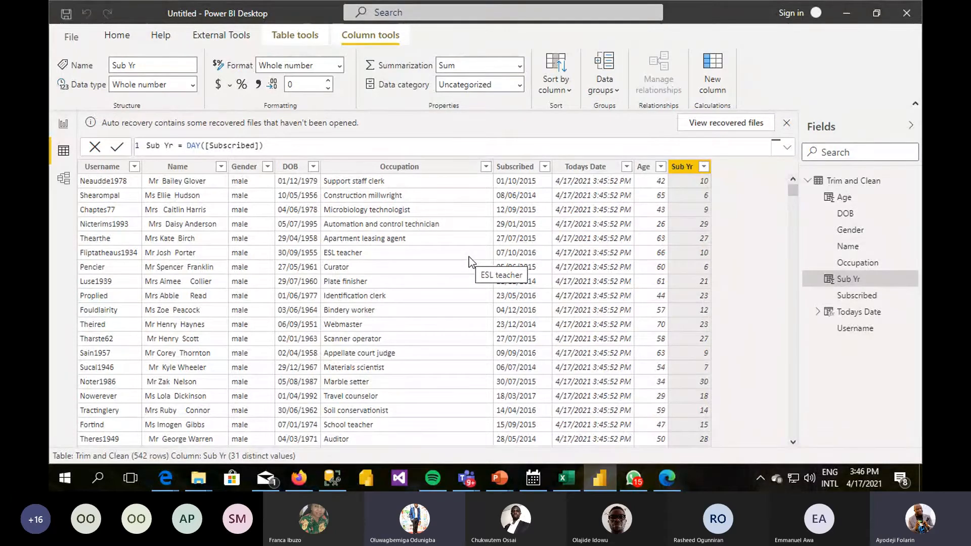
- Switch to the Microsoft Teams meeting, look through its participants list, and return to Power BI Desktop
left_click(847, 12)
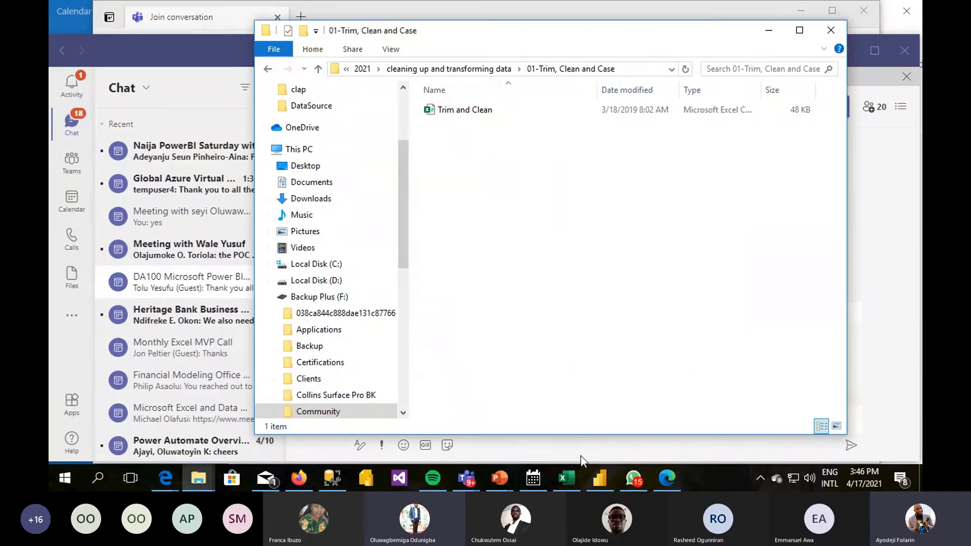
left_click(466, 478)
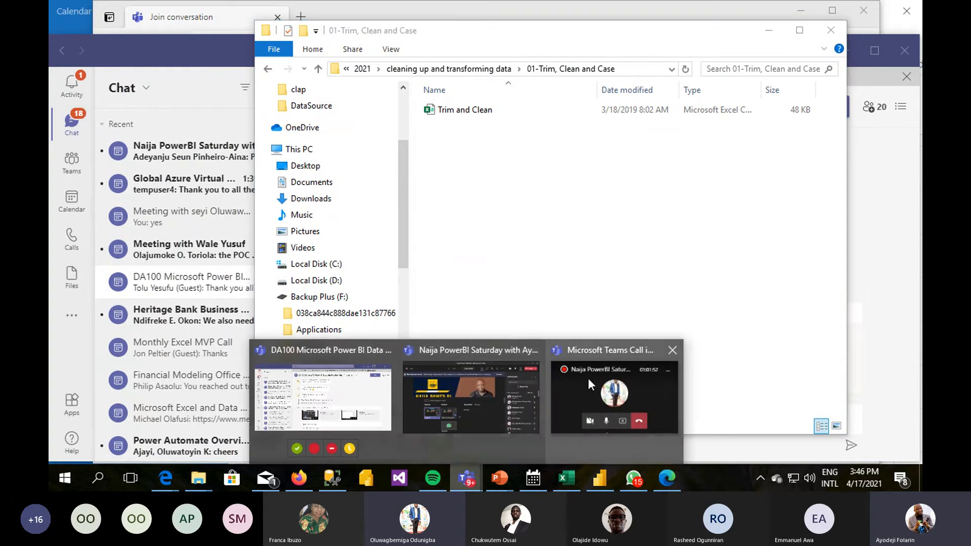
mouse_move(588, 379)
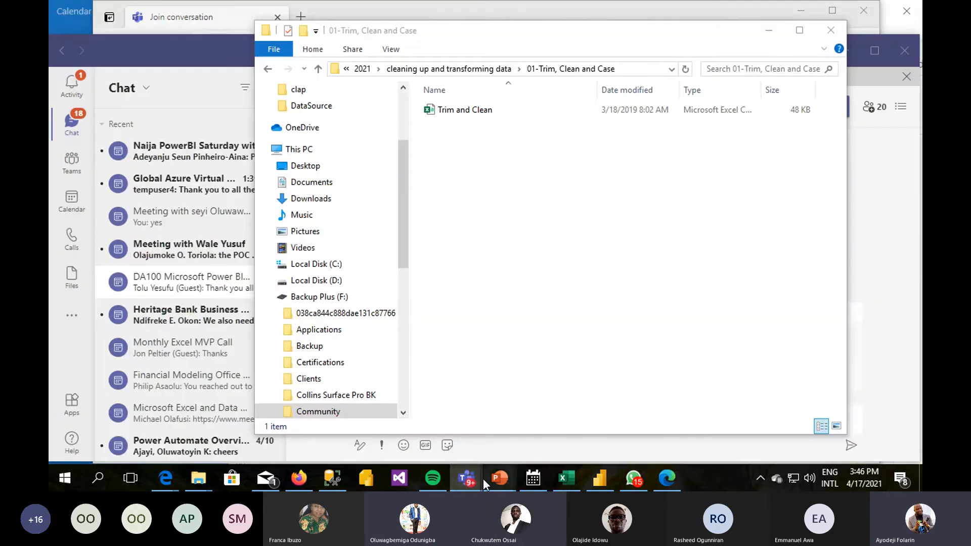
mouse_move(473, 479)
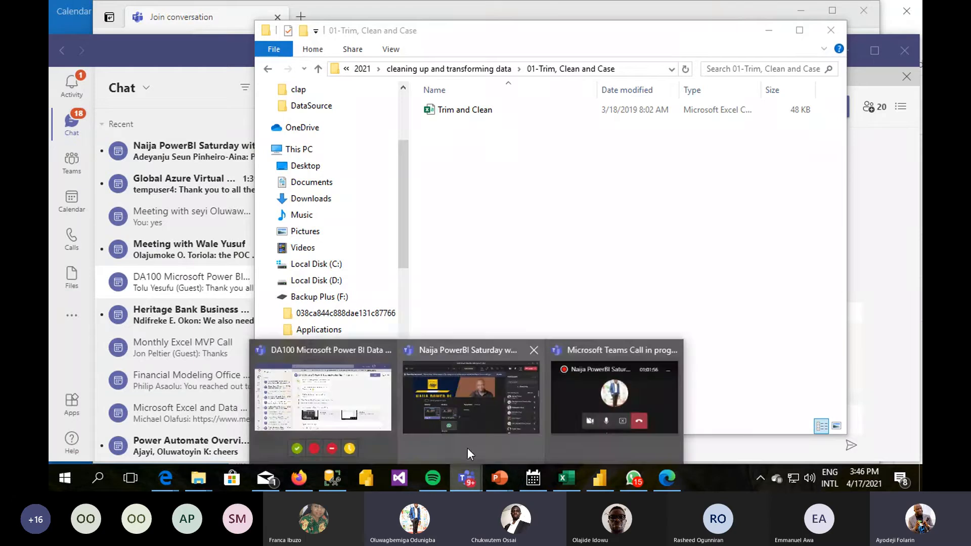
left_click(465, 411)
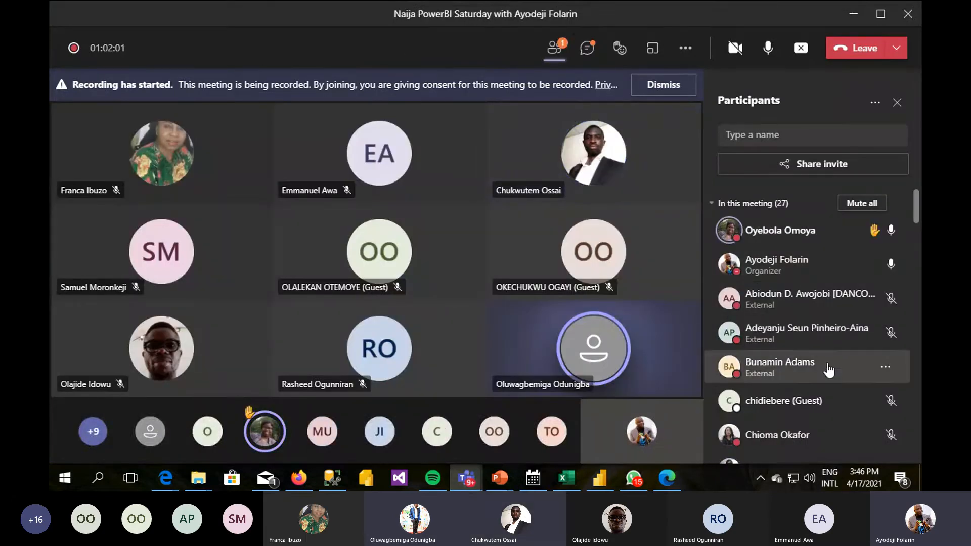
scroll(826, 366, "down", 4)
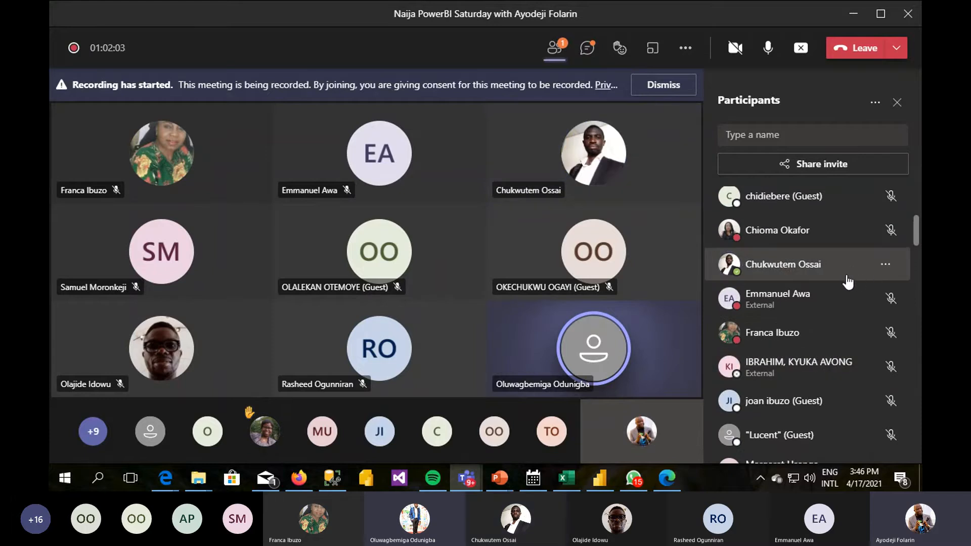
scroll(845, 278, "up", 4)
scroll(840, 338, "down", 5)
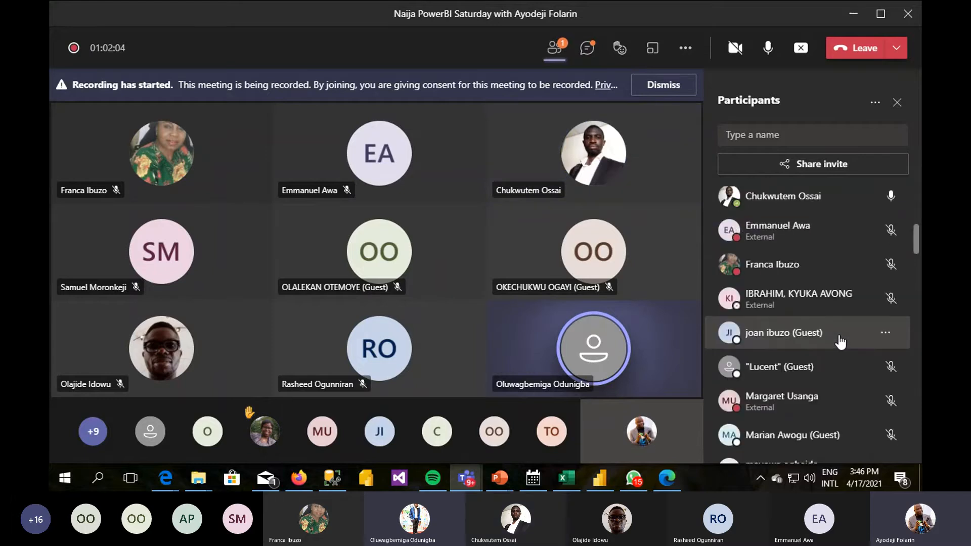
scroll(840, 339, "down", 3)
scroll(837, 341, "down", 6)
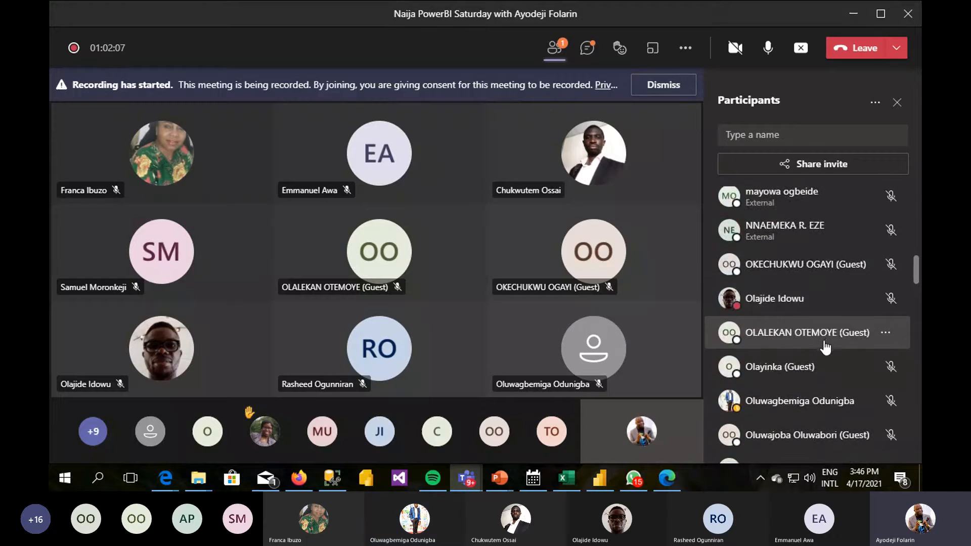
scroll(826, 349, "up", 12)
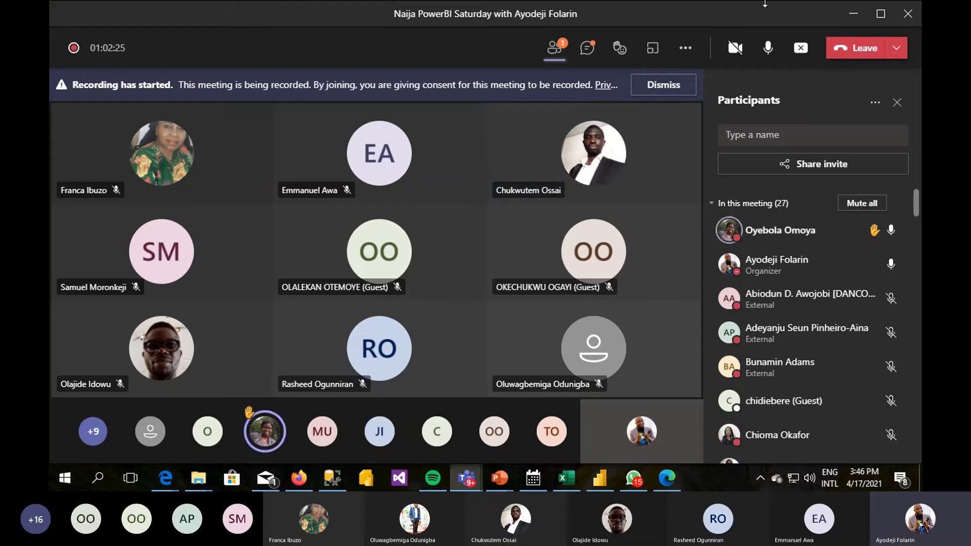
left_click(801, 48)
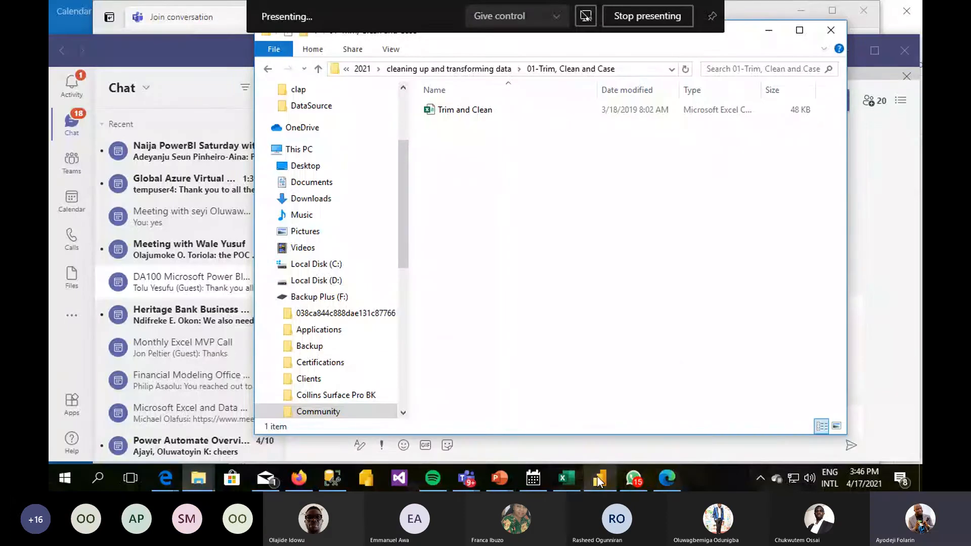
left_click(598, 479)
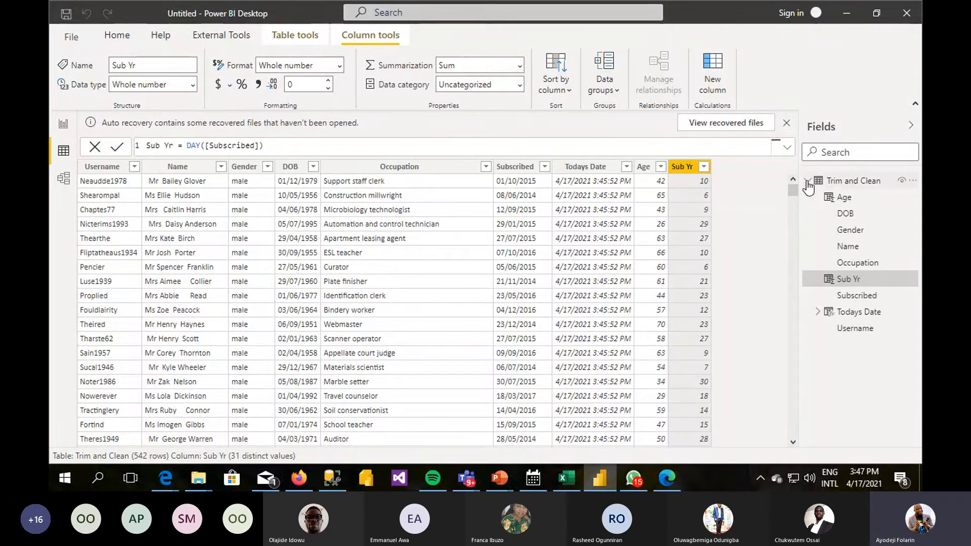
- Collapse the Trim and Clean fields, create a new calculated table, and name it Calendar Table
left_click(852, 186)
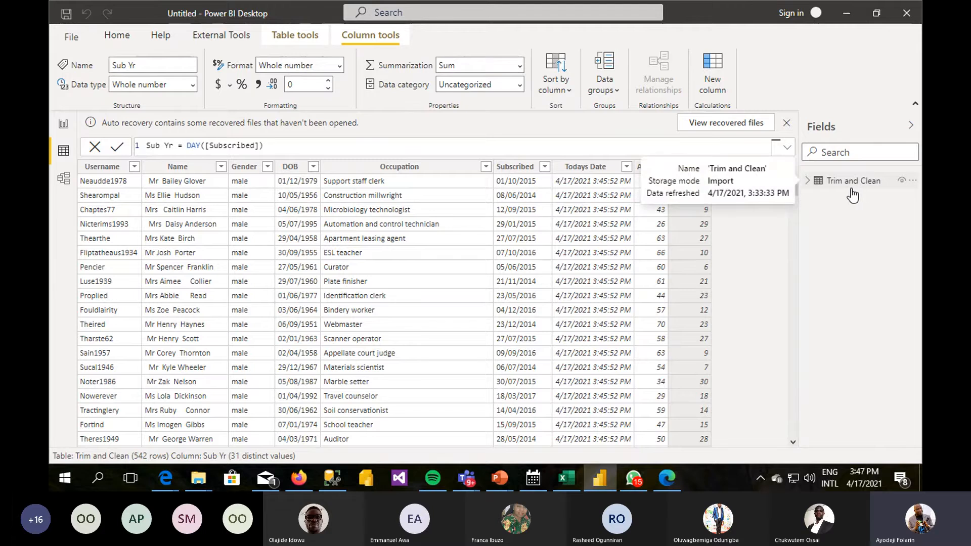
left_click(276, 40)
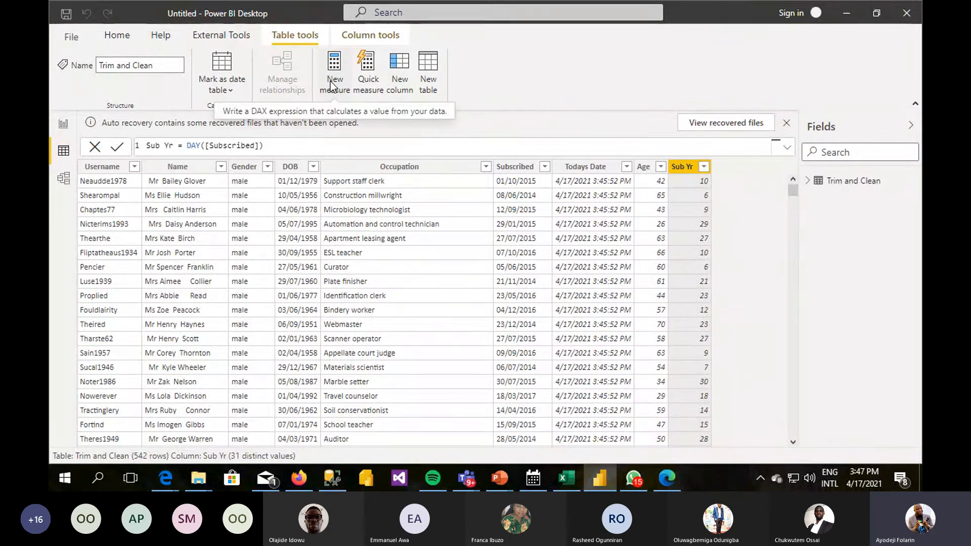
left_click(438, 76)
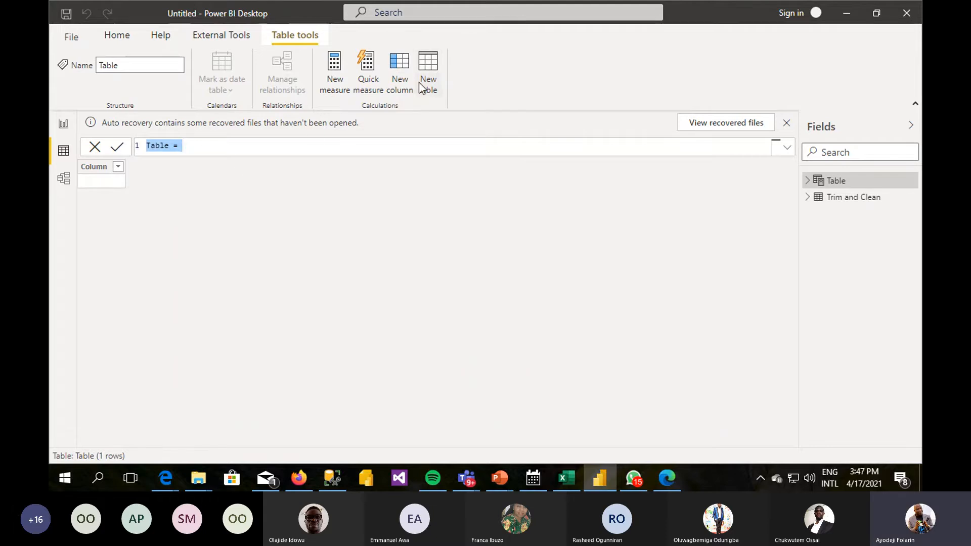
double_click(157, 146)
type("Ca")
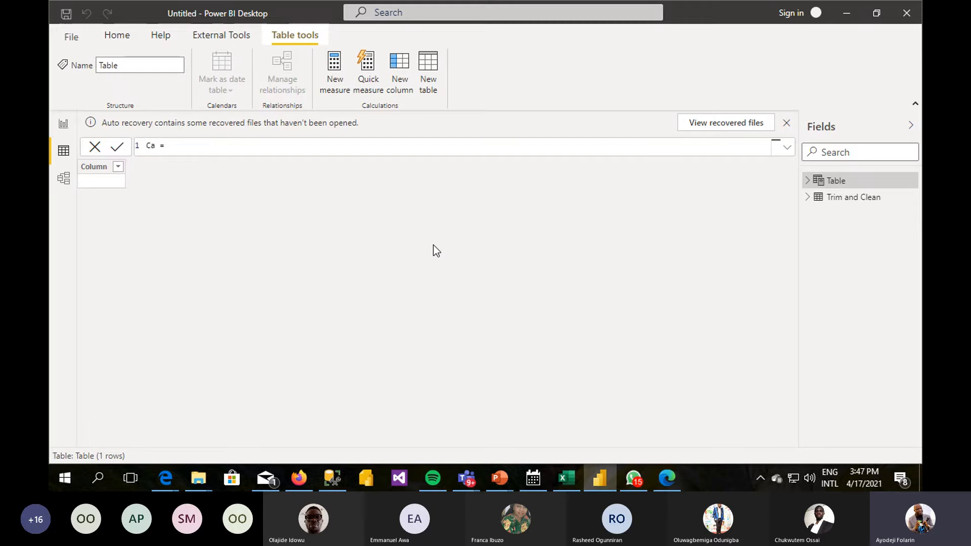
type("lendar Table")
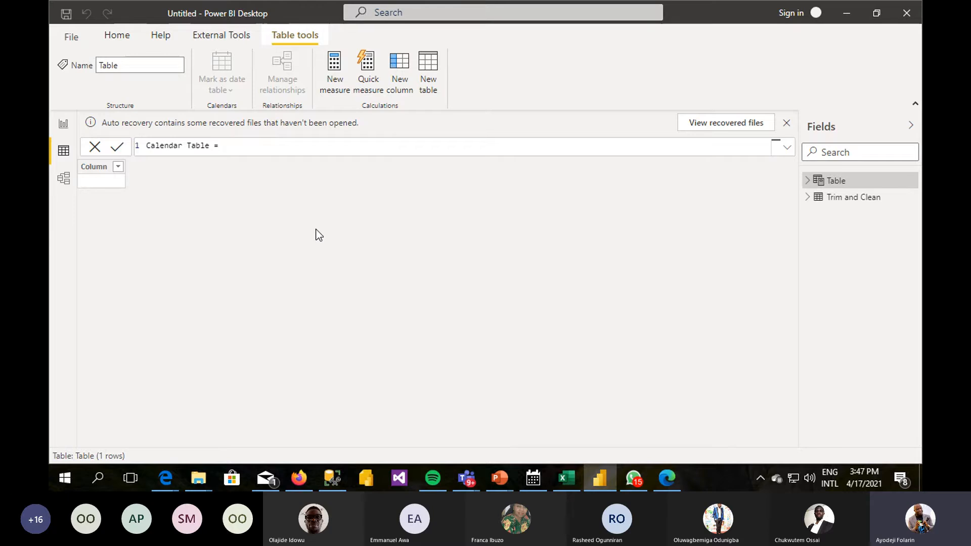
- Define the Calendar Table with the CALENDAR function from "1/1/2021" to "12/31/2021" and commit the formula
type("cl")
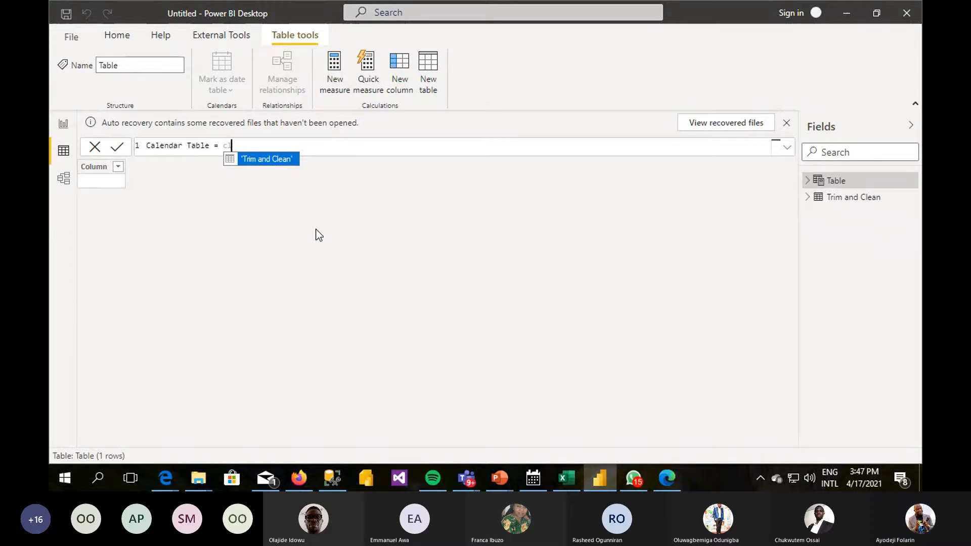
key("BackSpace")
type("a")
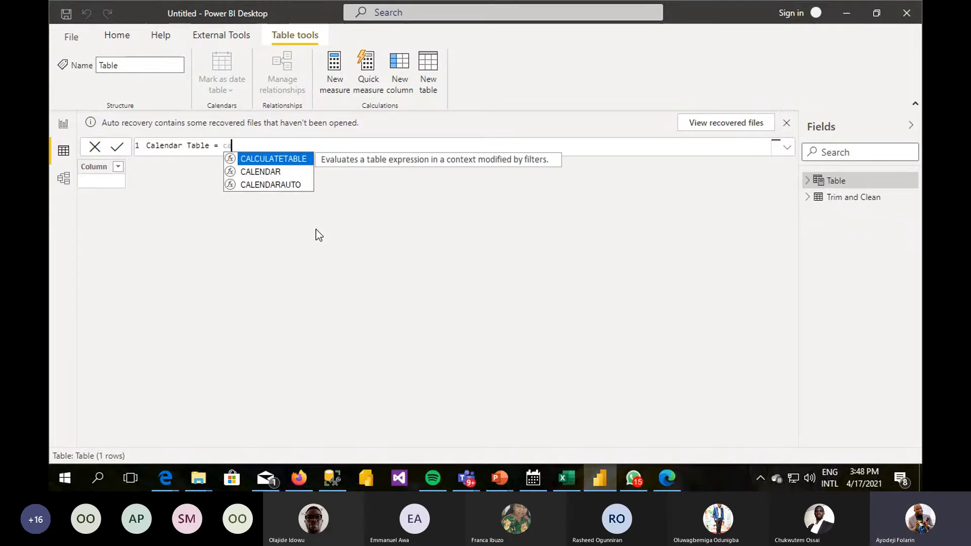
double_click(268, 173)
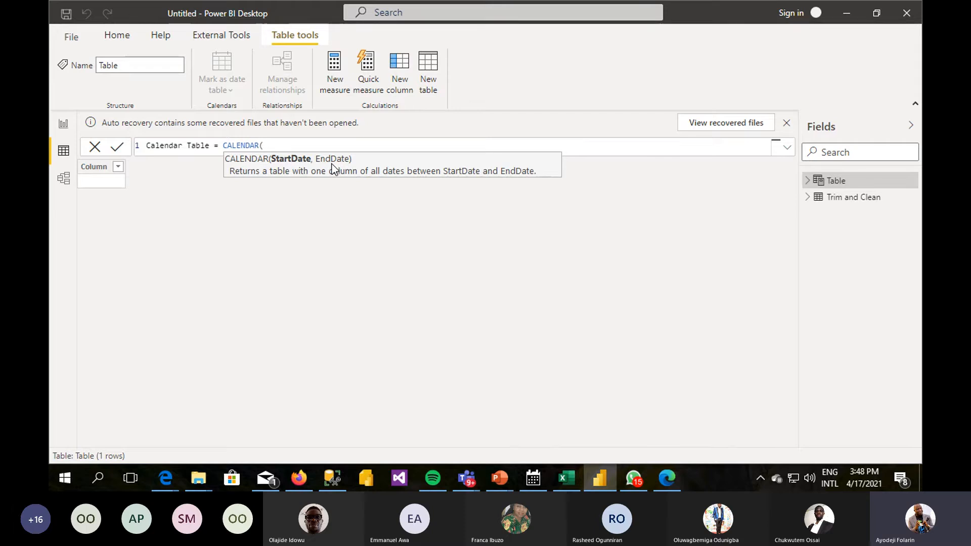
type("1/")
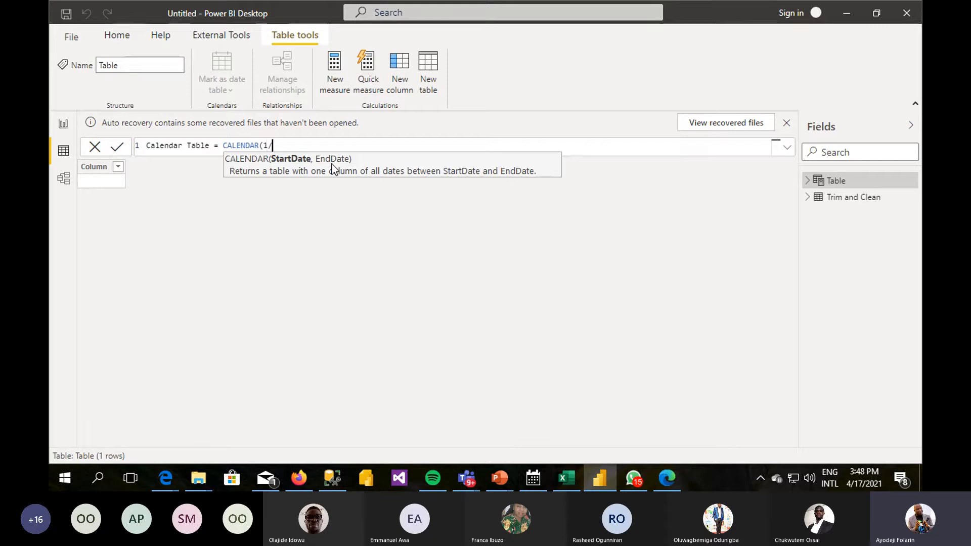
key("BackSpace")
key("BackSpace")
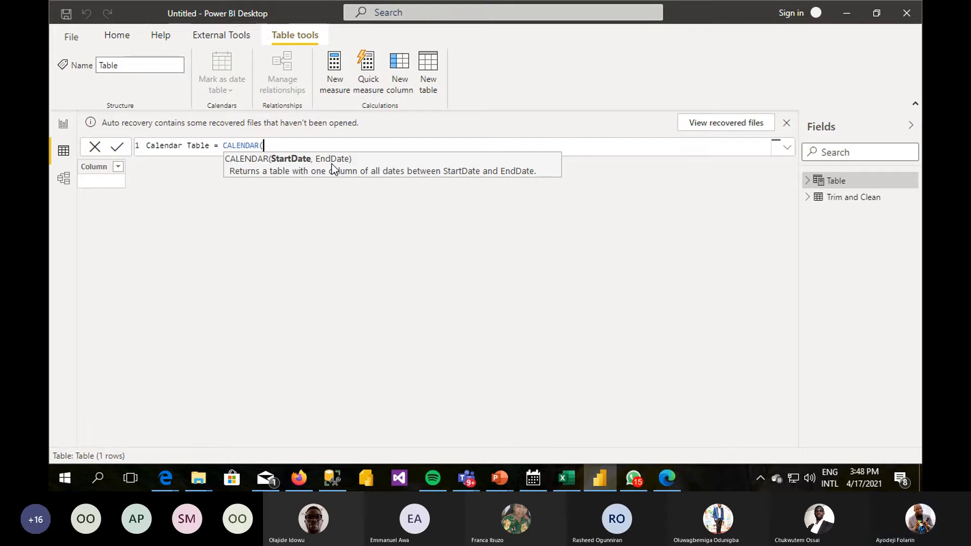
type("\"\"")
type("1/")
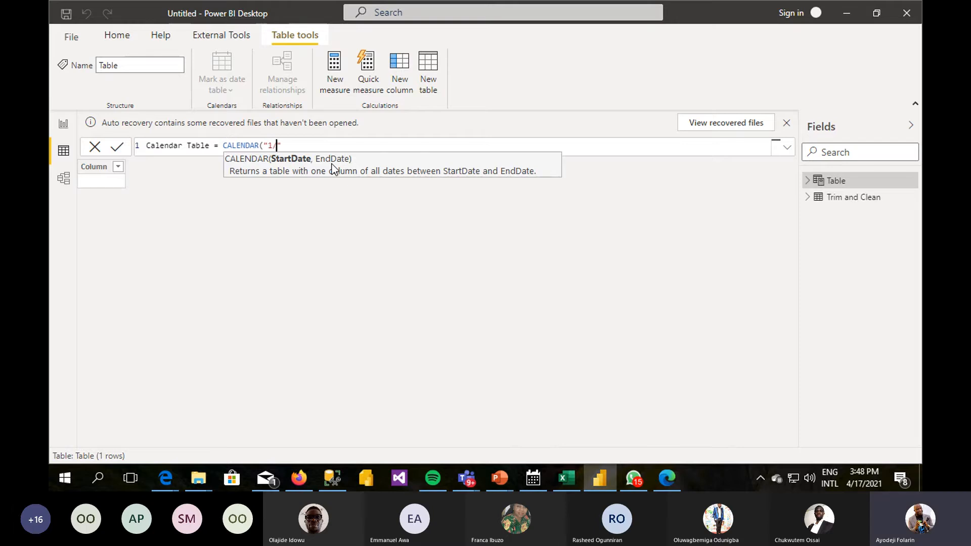
type("1/2020")
key("BackSpace")
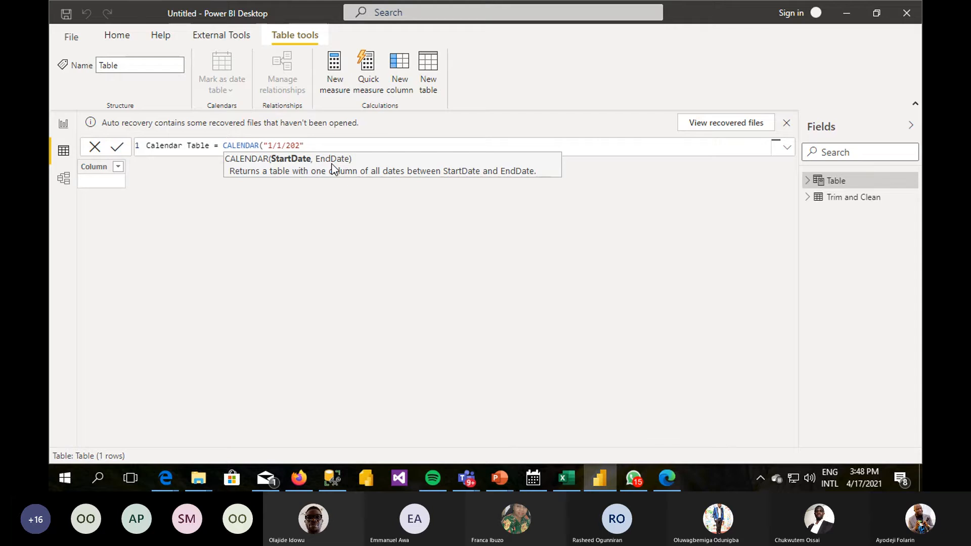
type("1\"")
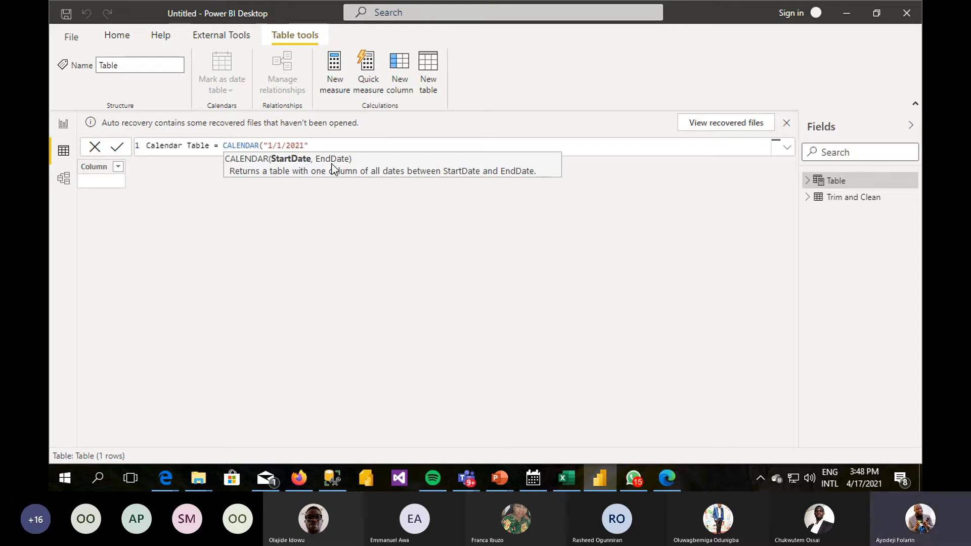
type(",\"12/31/2")
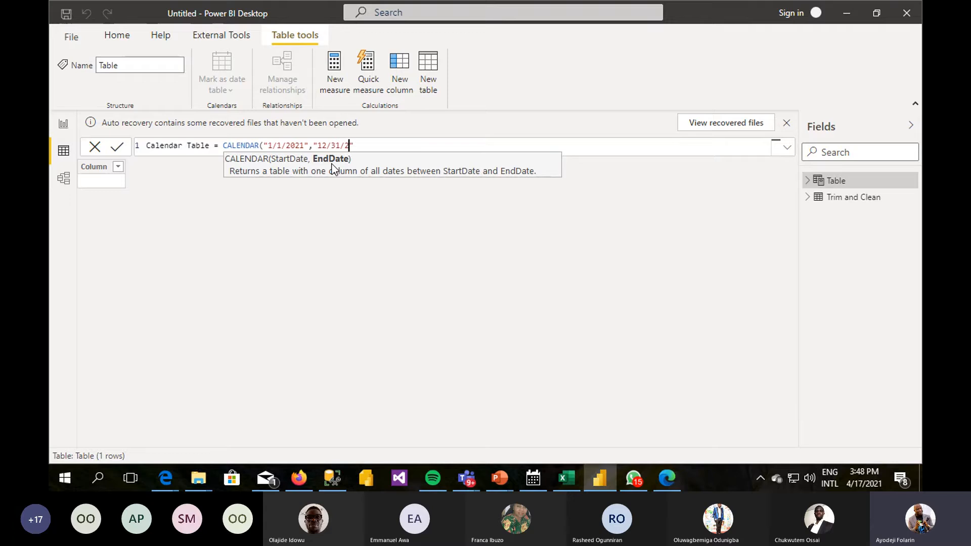
type("021\")")
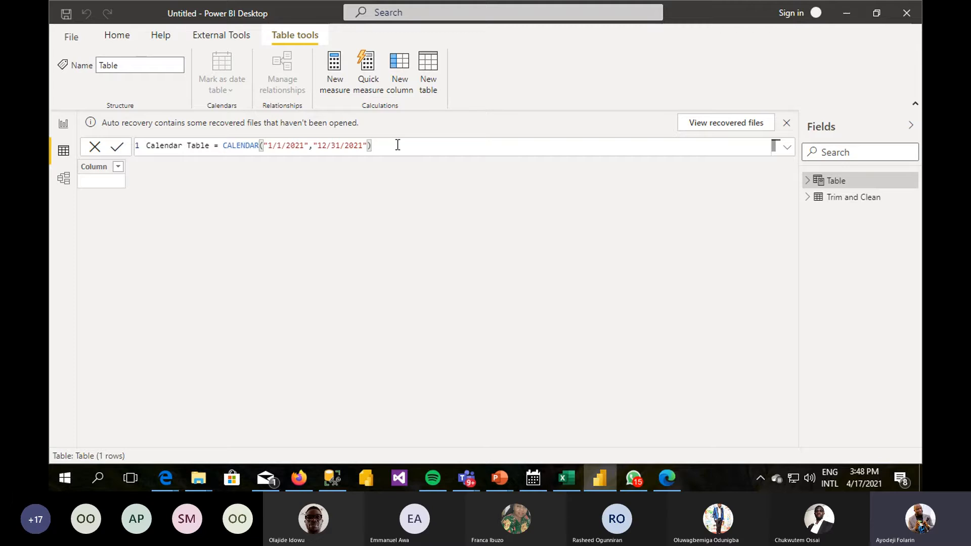
key("Return")
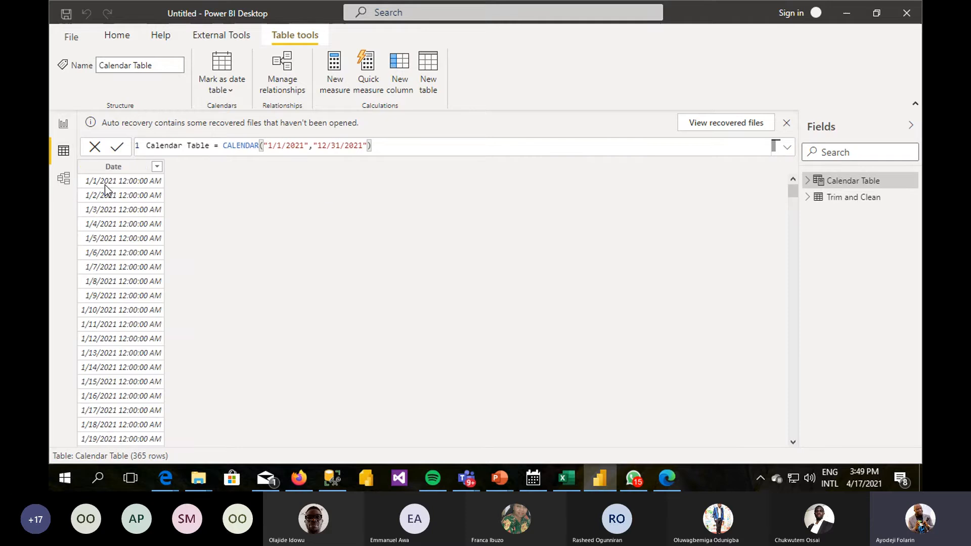
- Replace the CALENDAR function and its two dates with CALENDARAUTO() in the Calendar Table formula and commit it
left_click_drag(793, 191, 775, 154)
left_click_drag(261, 146, 403, 148)
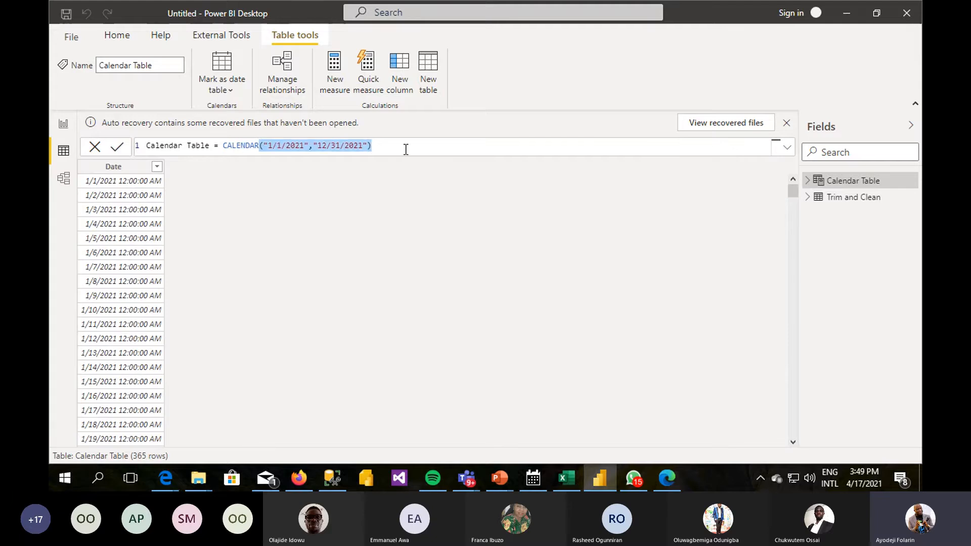
type("aut")
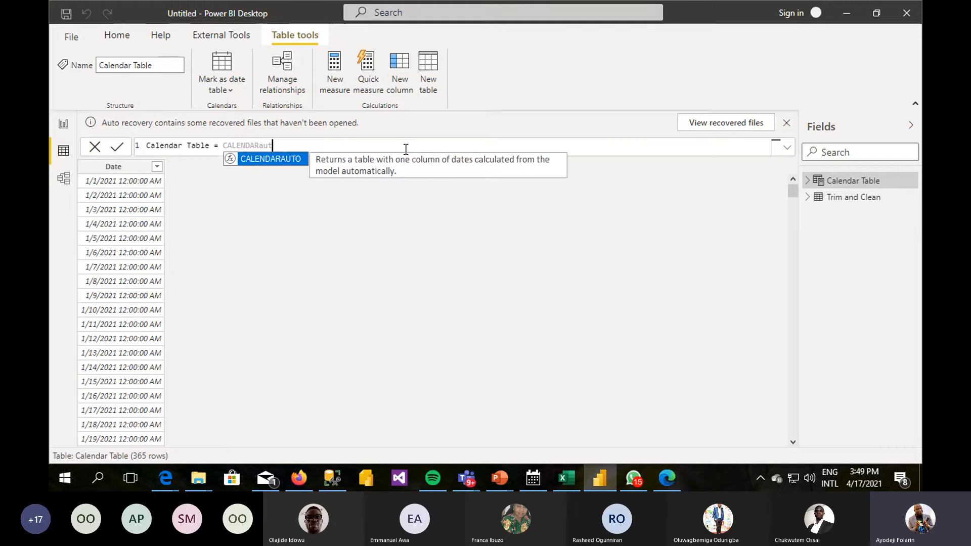
key("Tab")
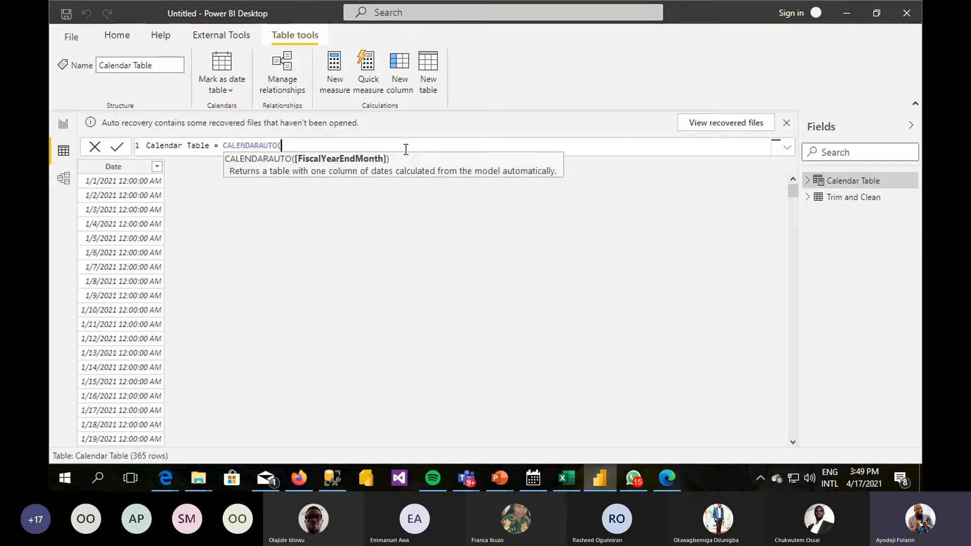
type(")")
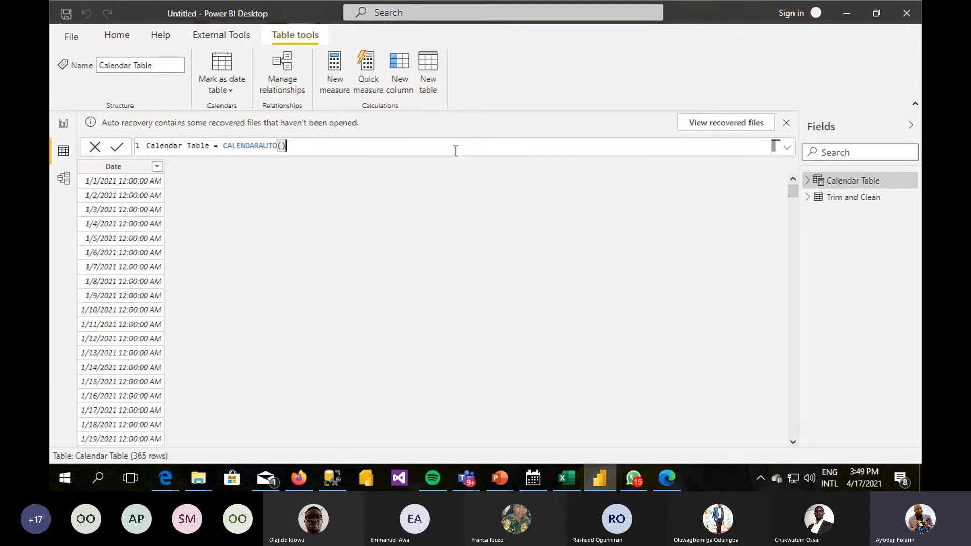
key("Return")
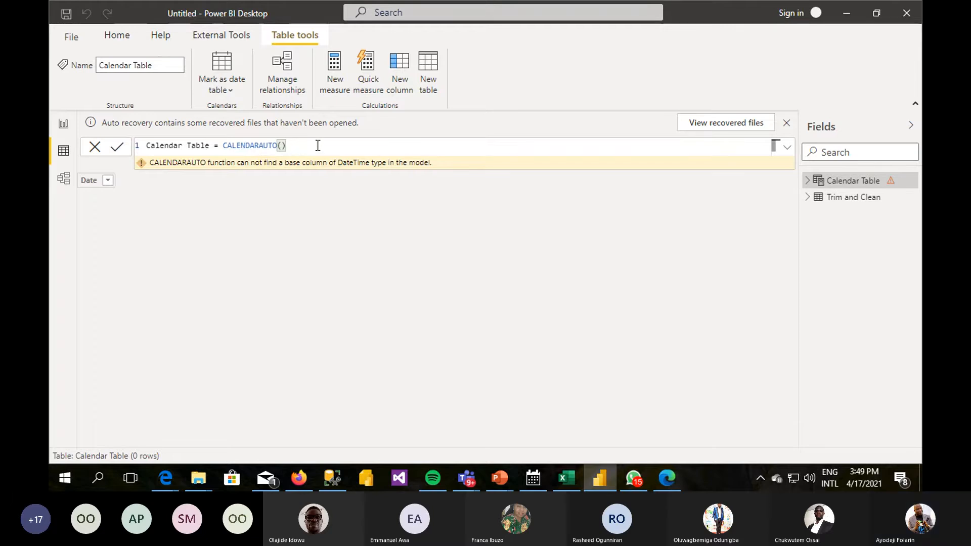
- Change the DOB column's data type to Date in the Trim and Clean table and accept the conversion
left_click(841, 202)
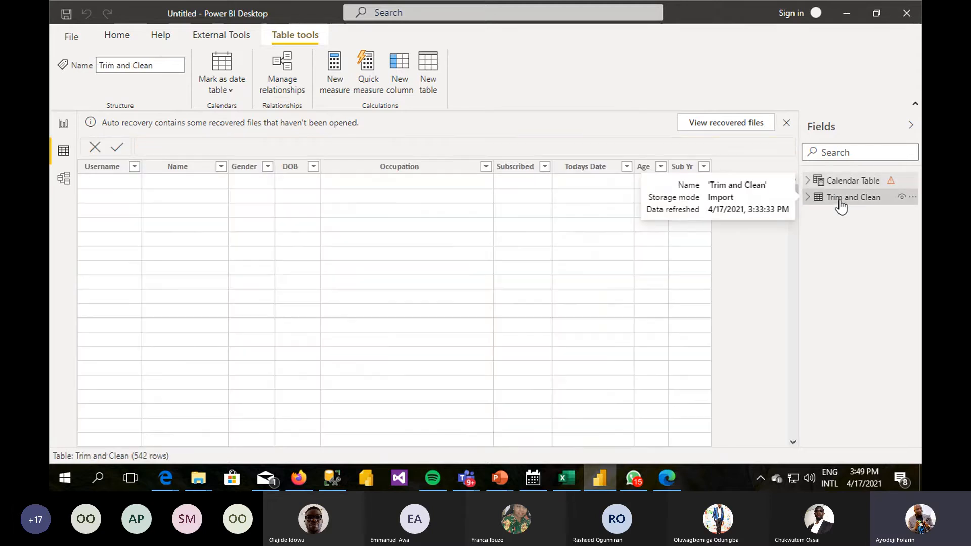
left_click(296, 178)
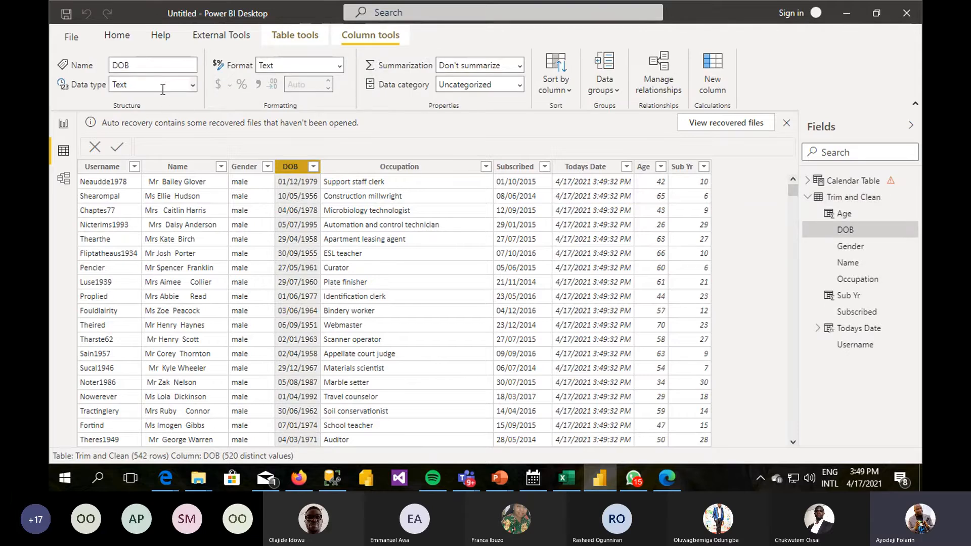
left_click(193, 86)
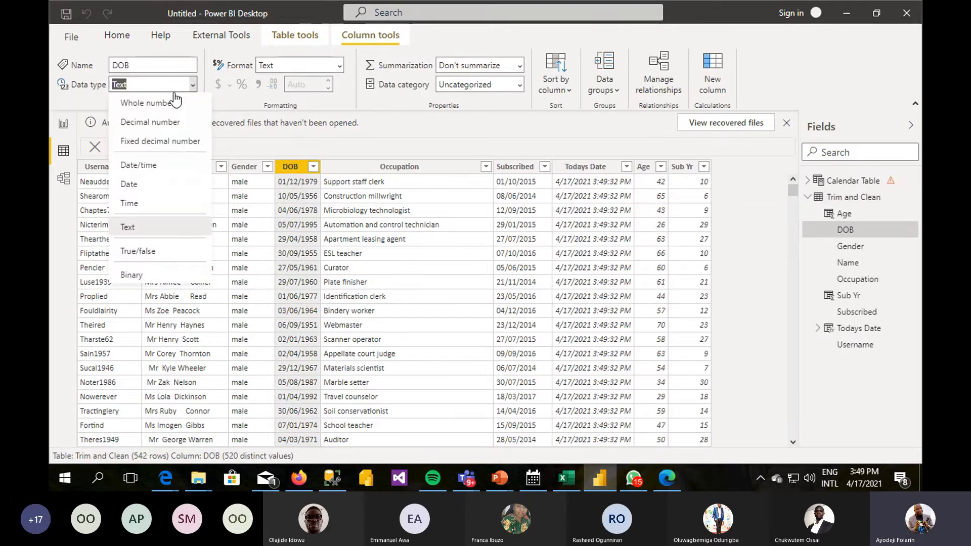
left_click(139, 185)
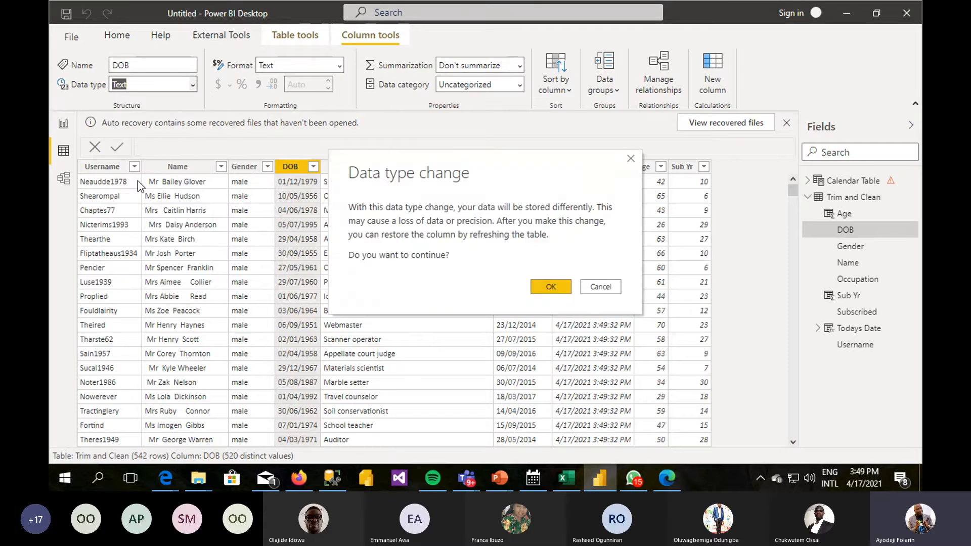
left_click(562, 291)
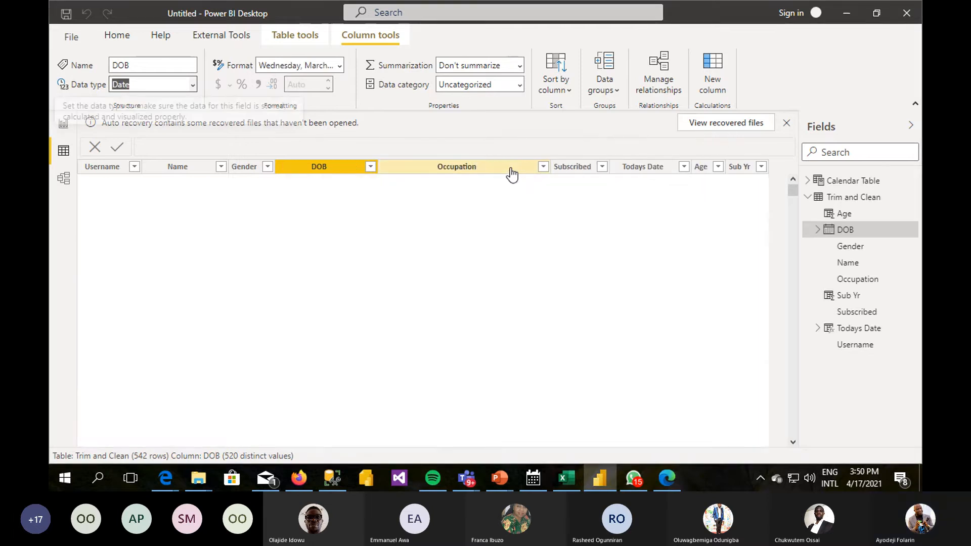
- Change the Subscribed column's data type to Date and accept the conversion
left_click(577, 172)
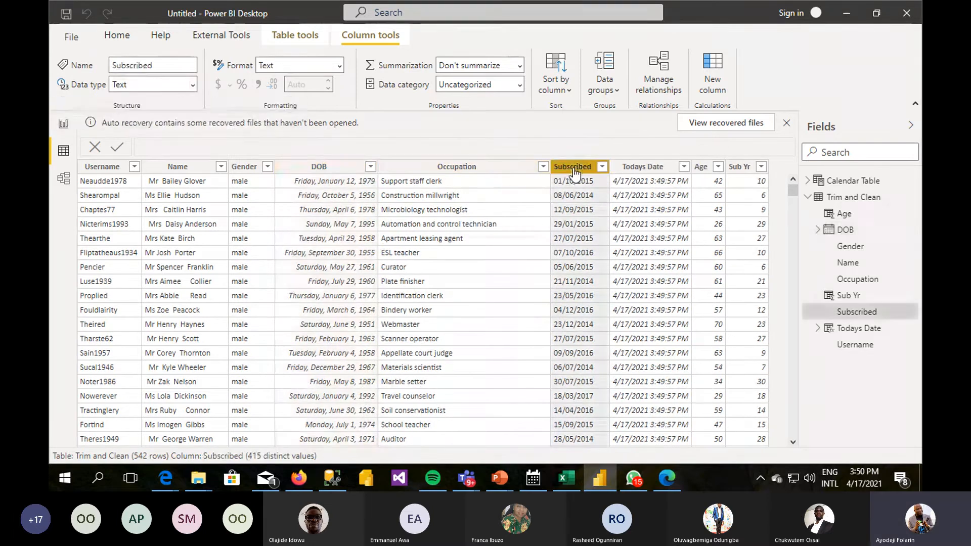
left_click(193, 85)
left_click(147, 186)
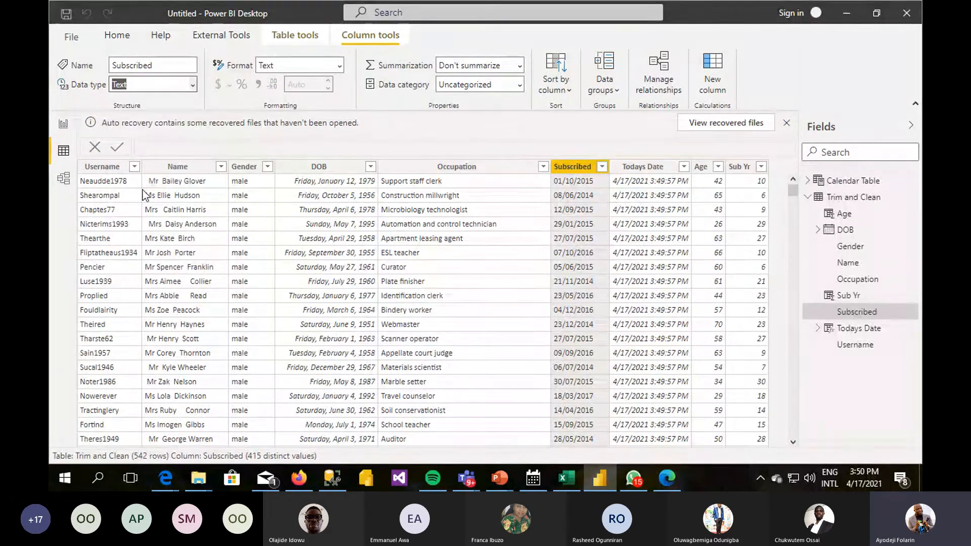
left_click(551, 286)
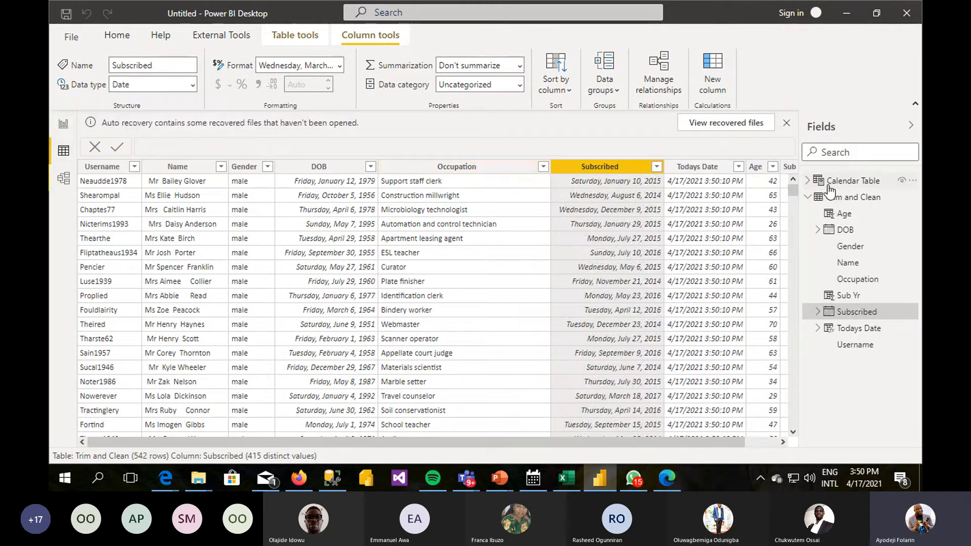
- Display the Calendar Table and look through its dates from the first to the last row
left_click(850, 181)
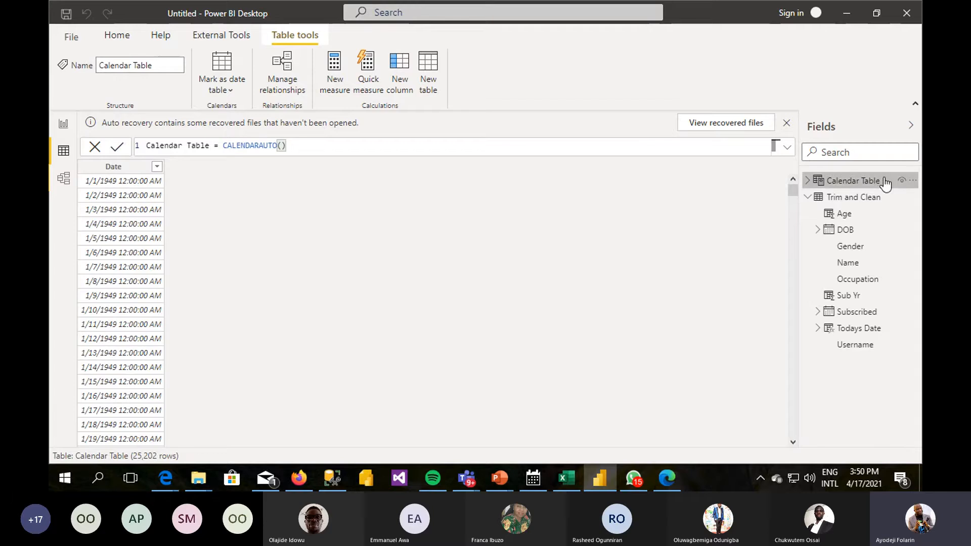
left_click_drag(793, 188, 806, 440)
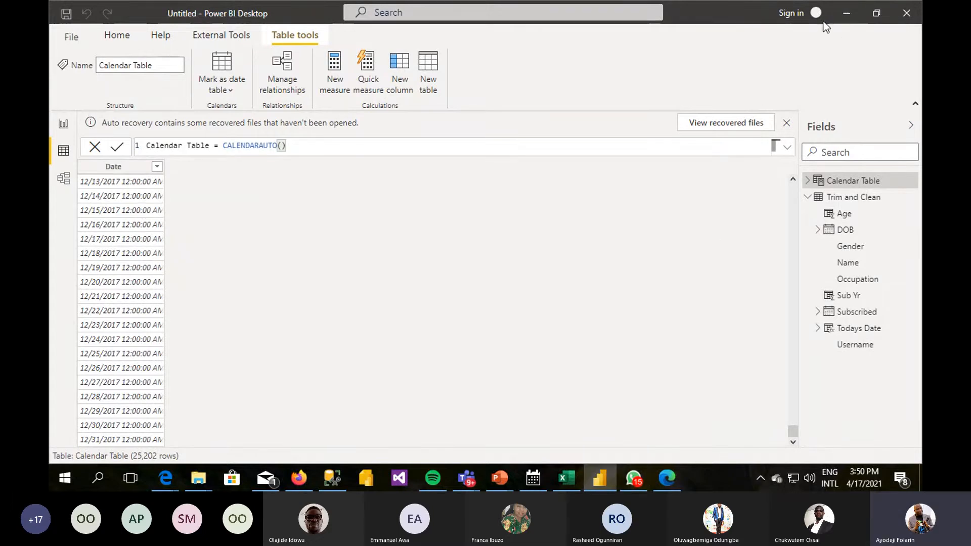
- Switch to the Microsoft Teams meeting to check on the participants, and return to Power BI Desktop
mouse_move(469, 479)
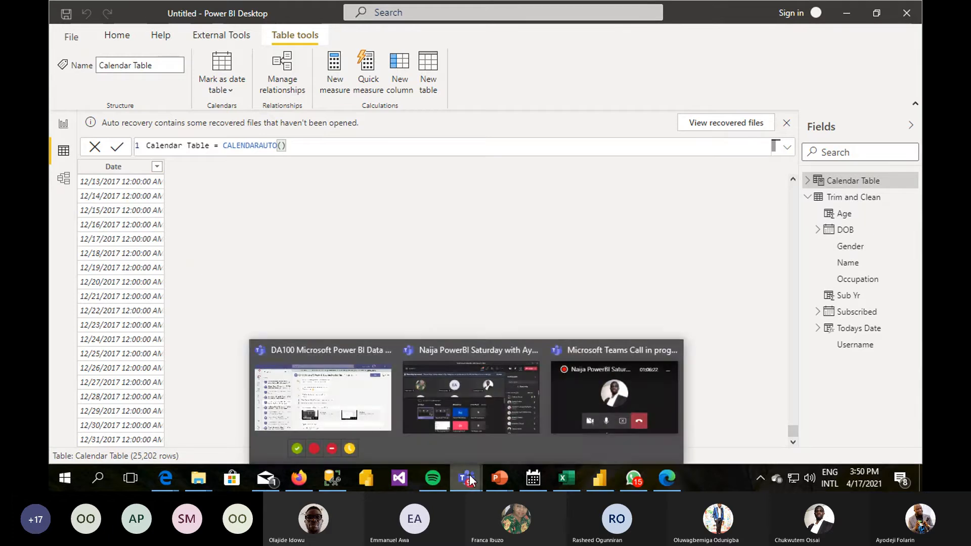
left_click(479, 393)
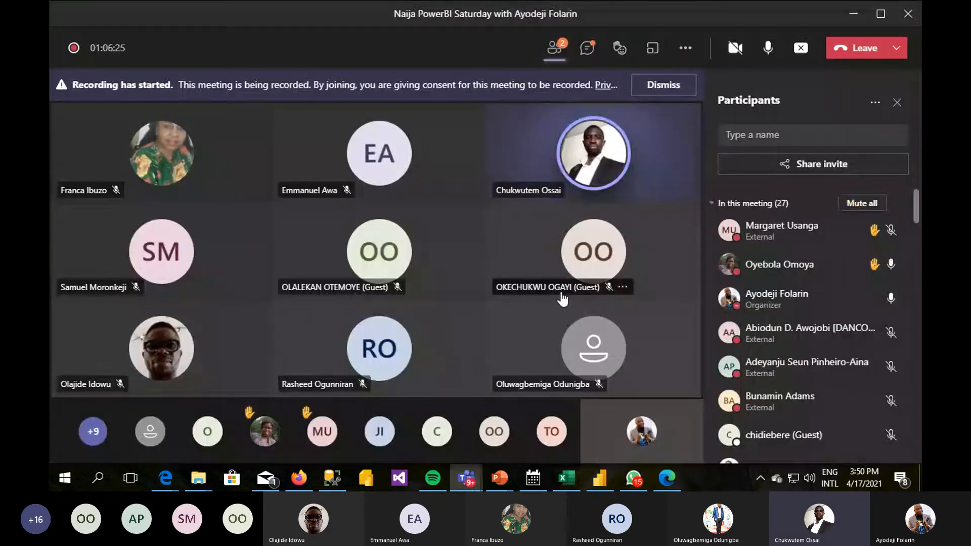
mouse_move(563, 298)
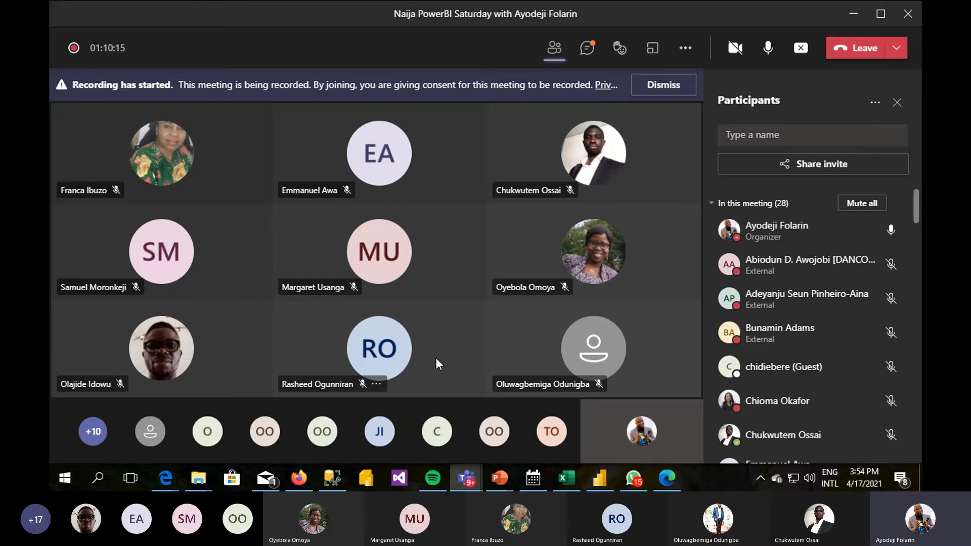
left_click(606, 478)
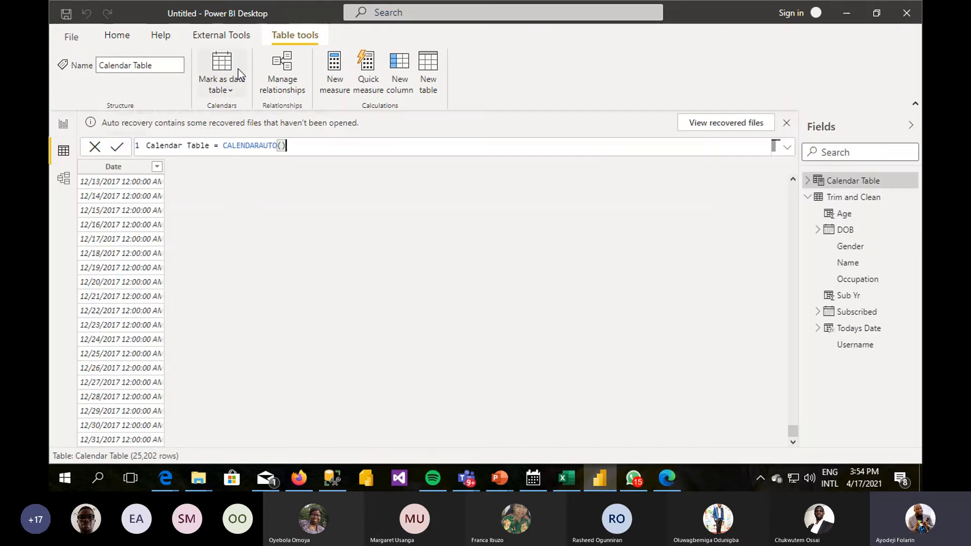
- Start a new manually entered table and name its first column Sales Date
left_click(109, 38)
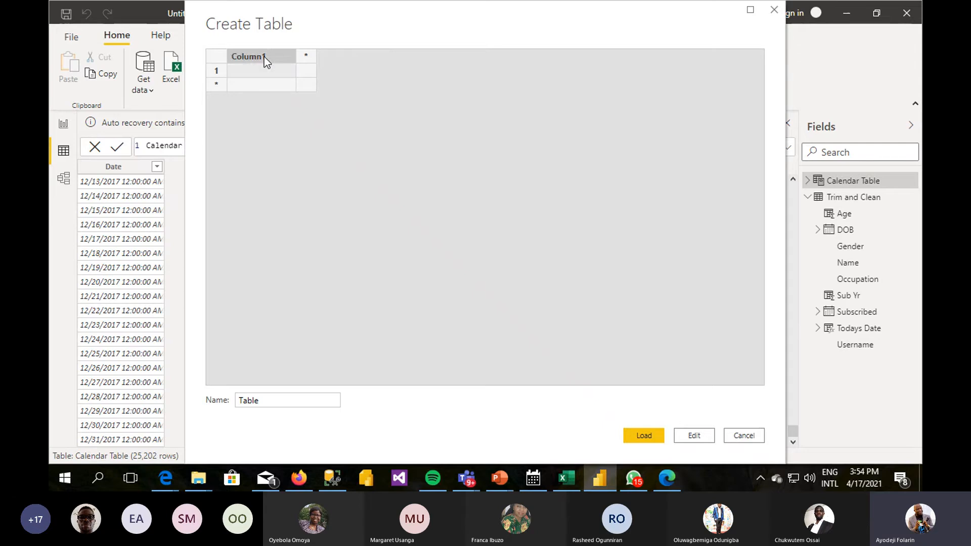
double_click(264, 56)
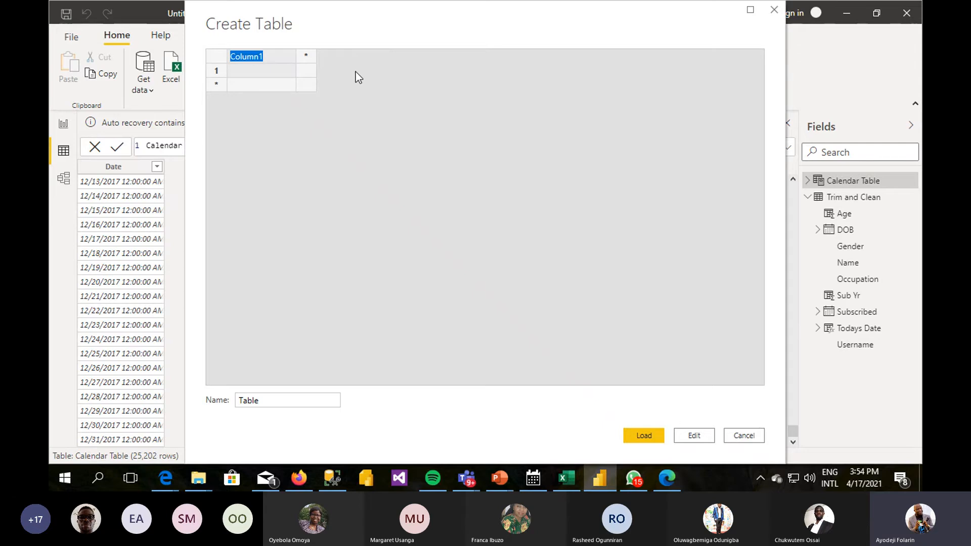
type("Sales Date")
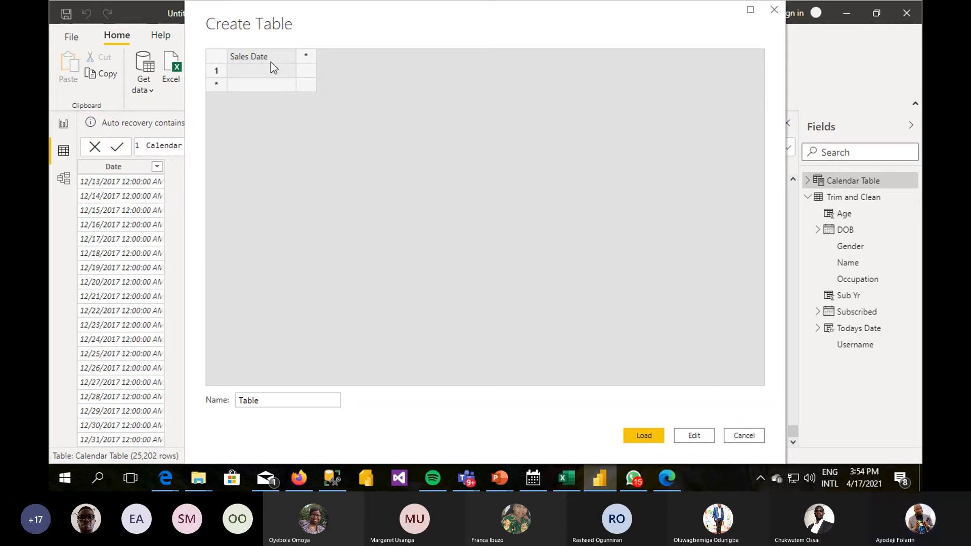
- Enter 20210304, 20211228 and 20210515 as the three rows of the Sales Date column
left_click(254, 75)
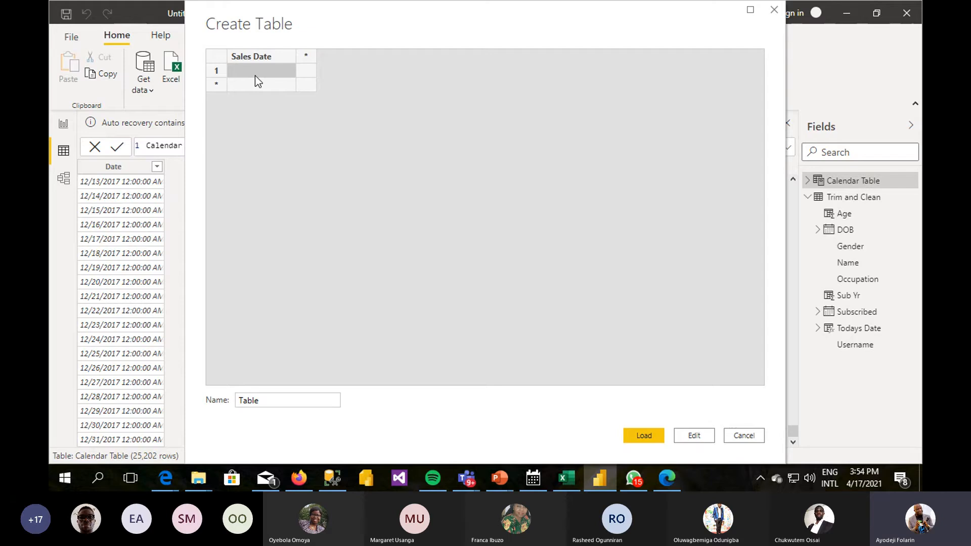
type("2")
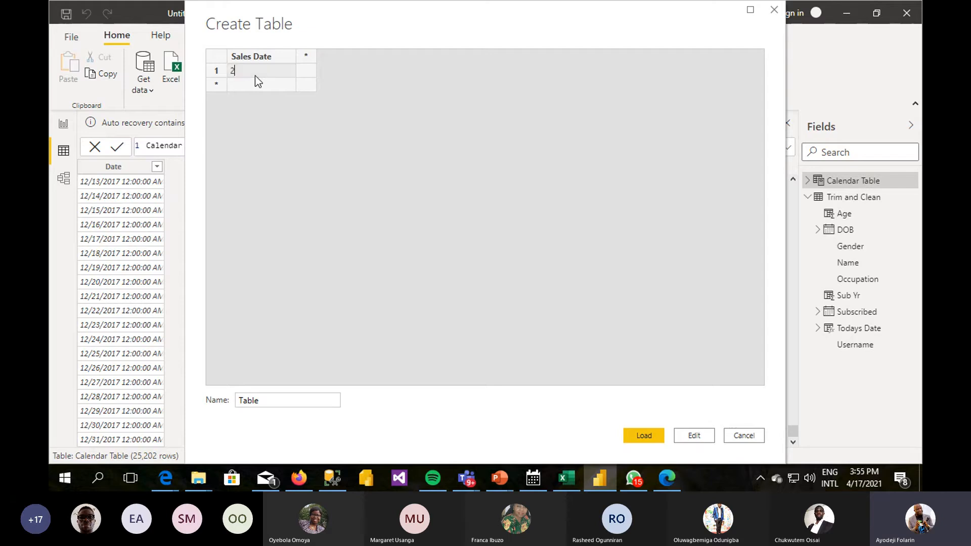
type("0210304")
key("Tab")
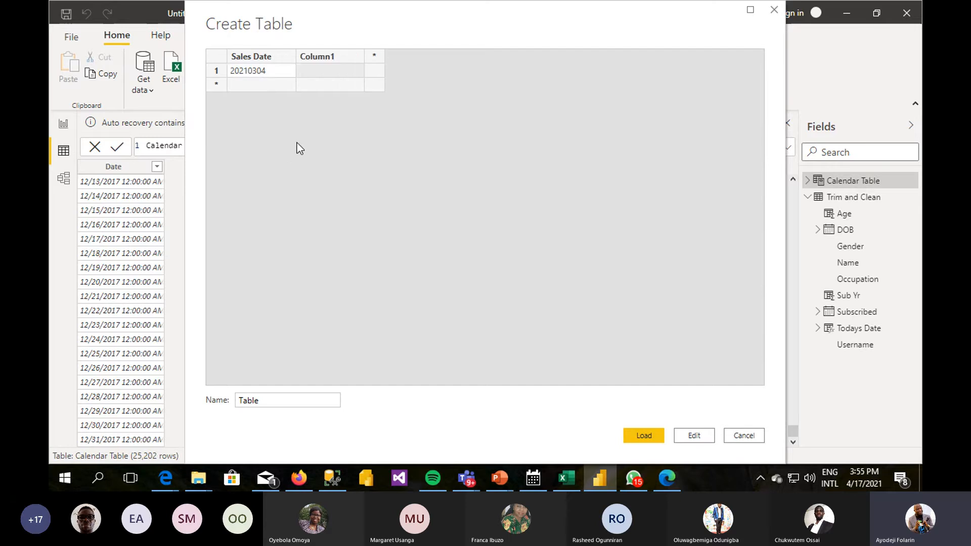
left_click(258, 88)
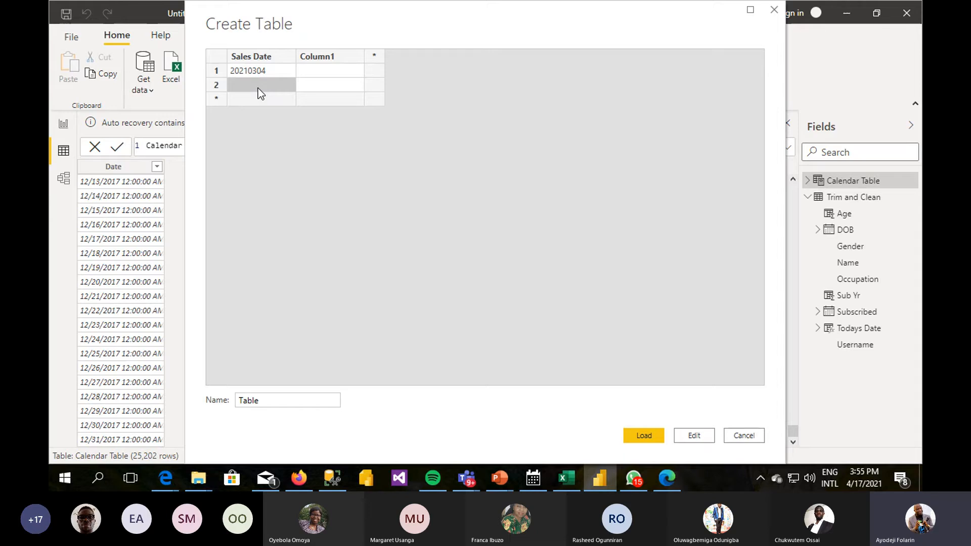
type("2")
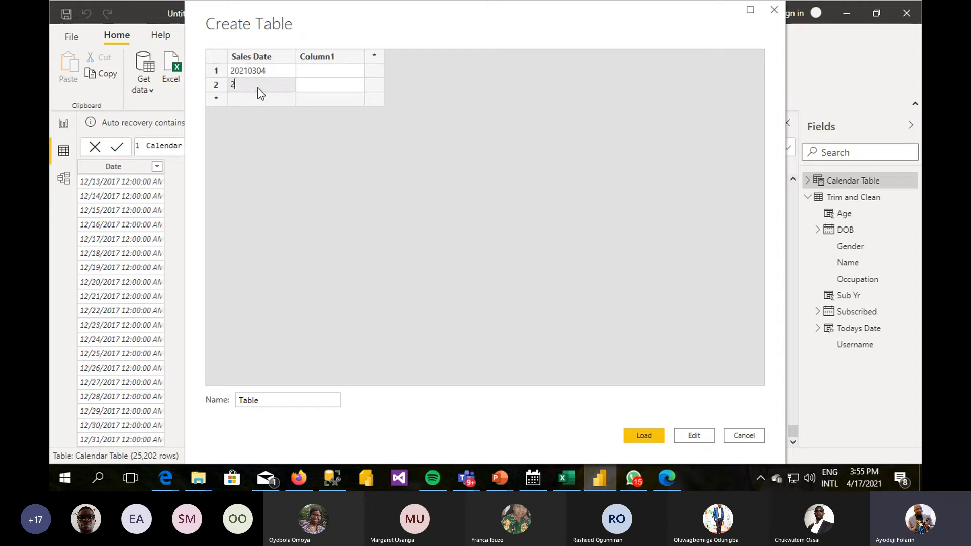
type("021")
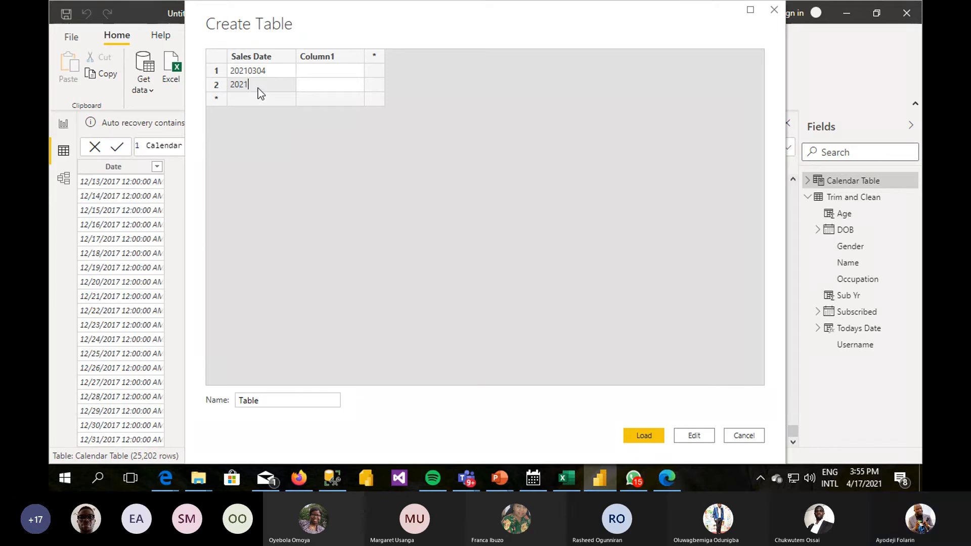
type("122")
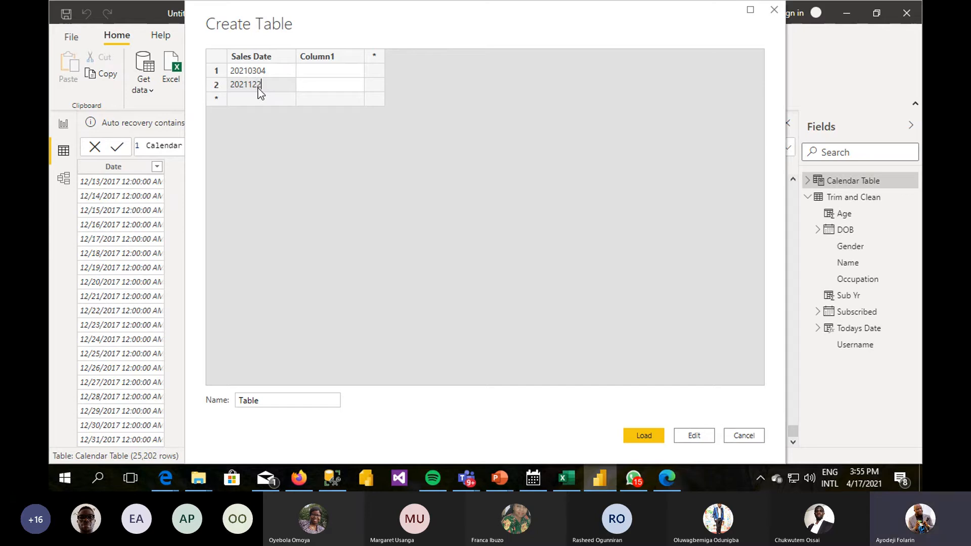
type("8")
key("Return")
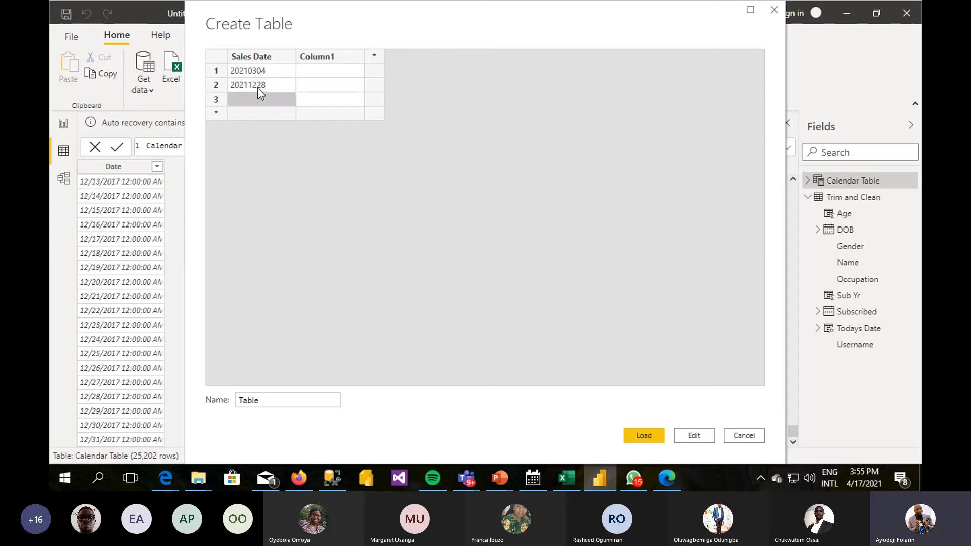
type("2021")
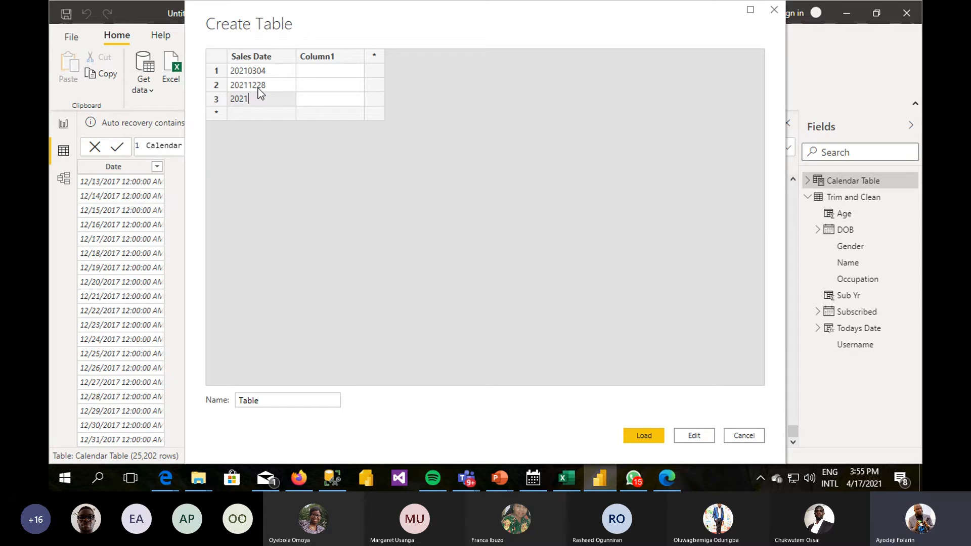
type("1")
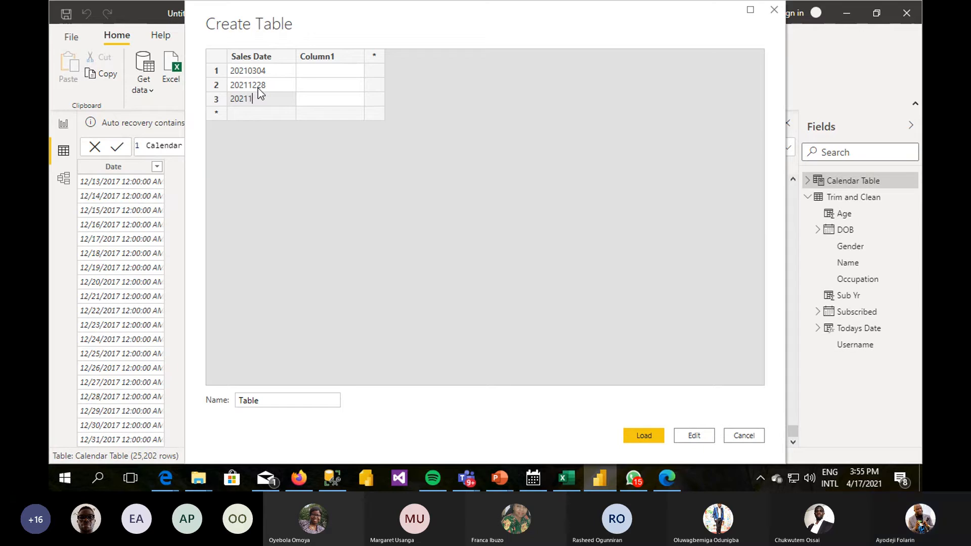
type("05")
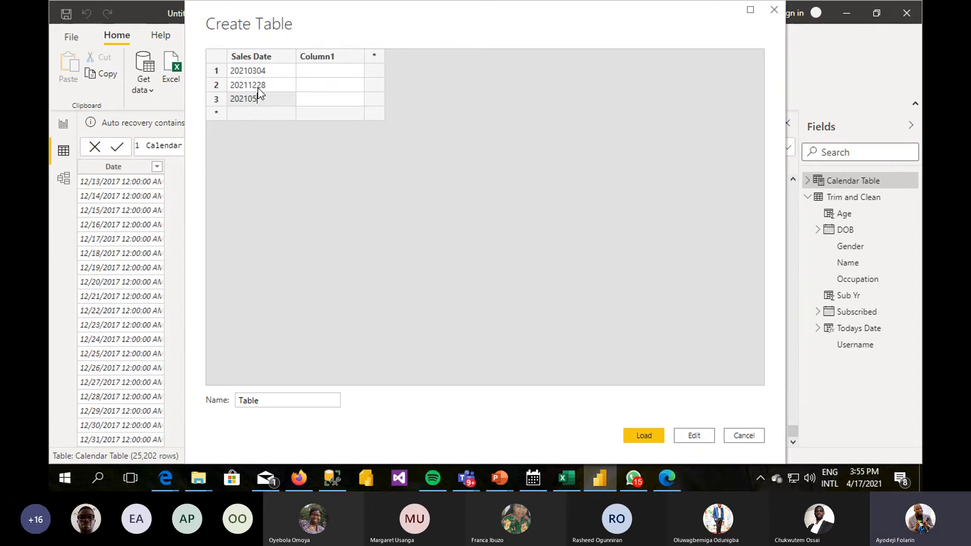
type("19")
- Delete the empty Column1 from the table being created
left_click(319, 56)
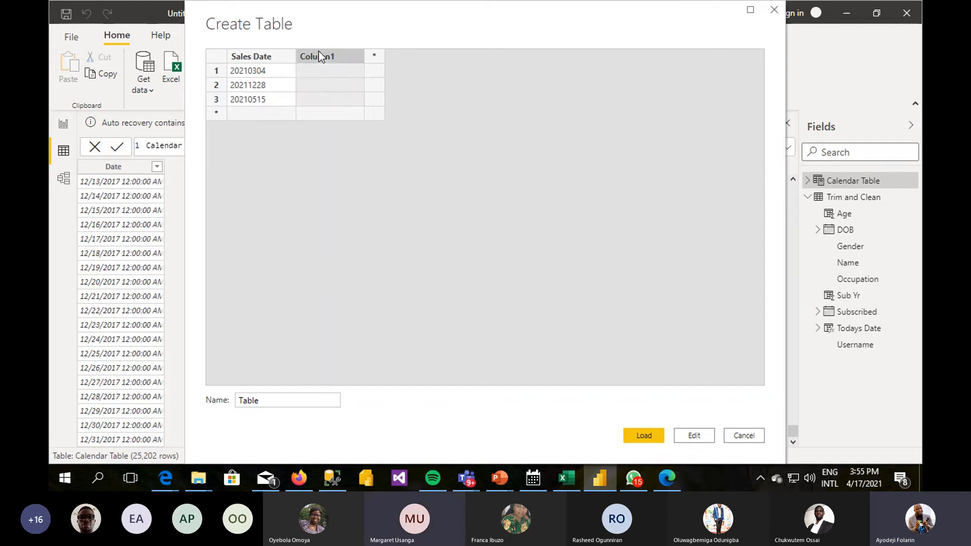
right_click(314, 53)
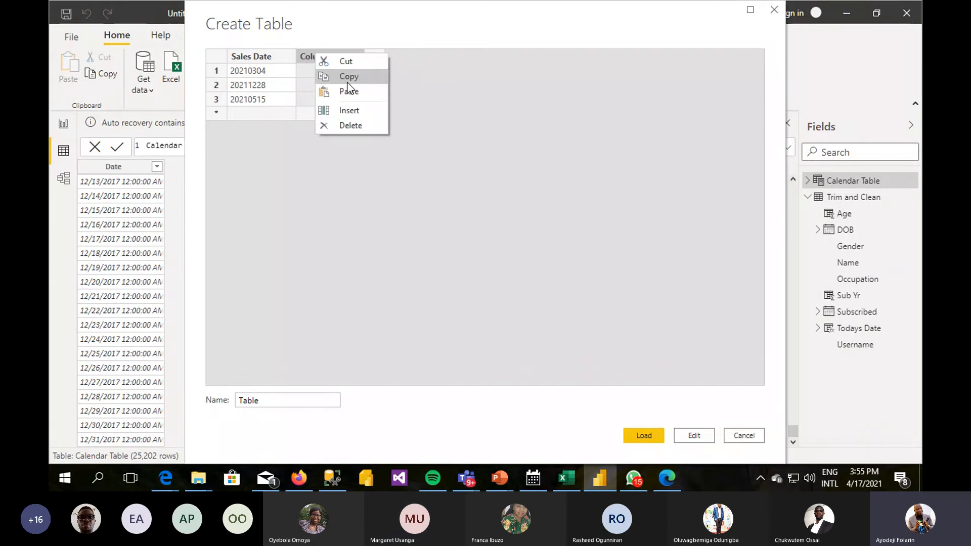
left_click(343, 125)
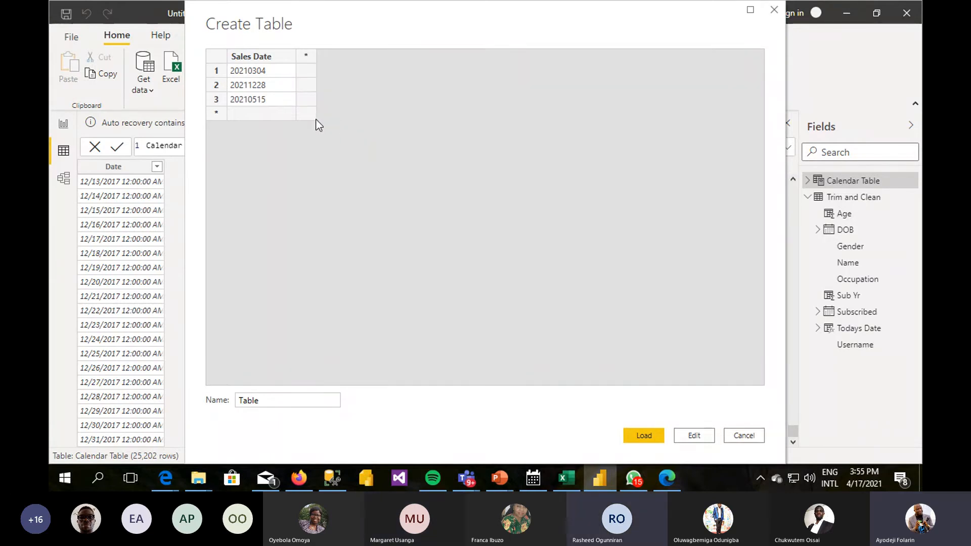
- Name the new table Datesales and load it into the model
left_click(279, 400)
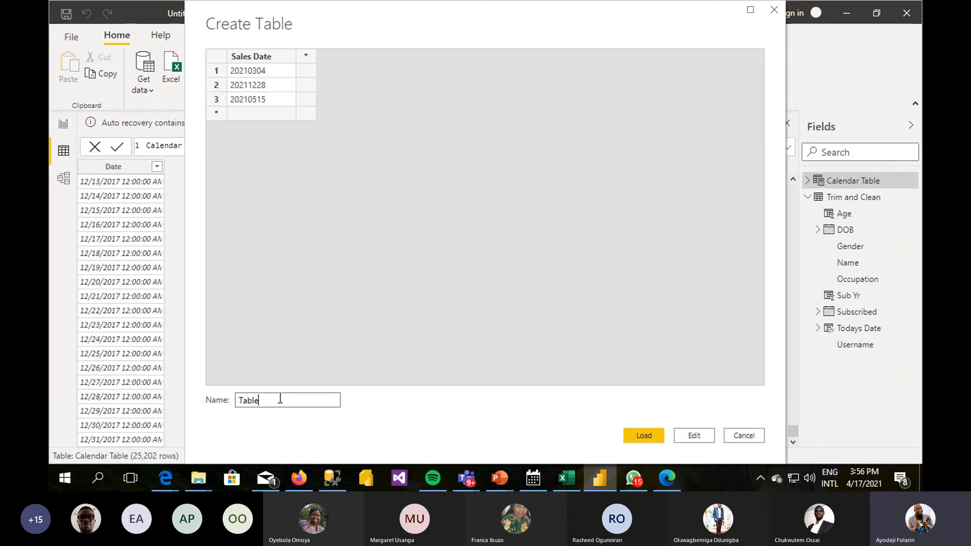
left_click_drag(280, 399, 191, 407)
type("Date")
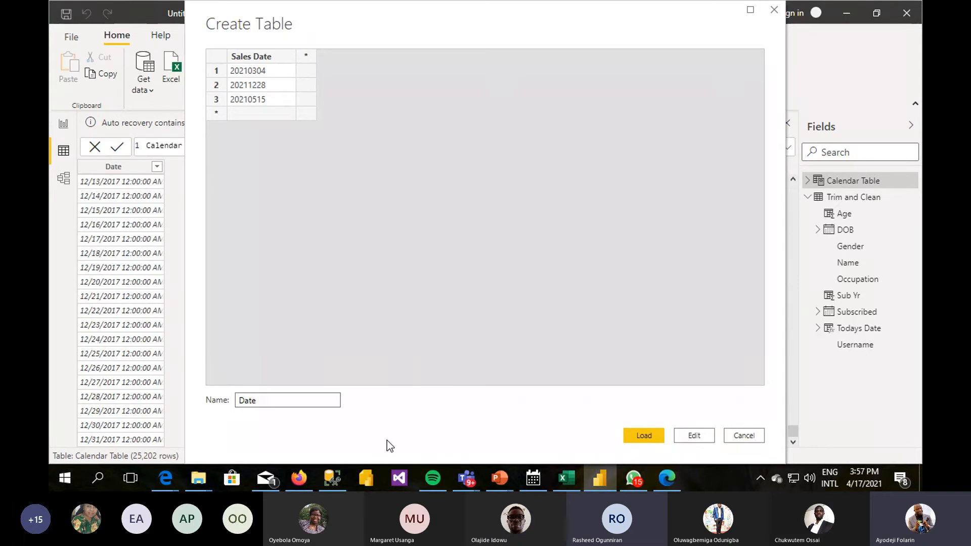
type("sal")
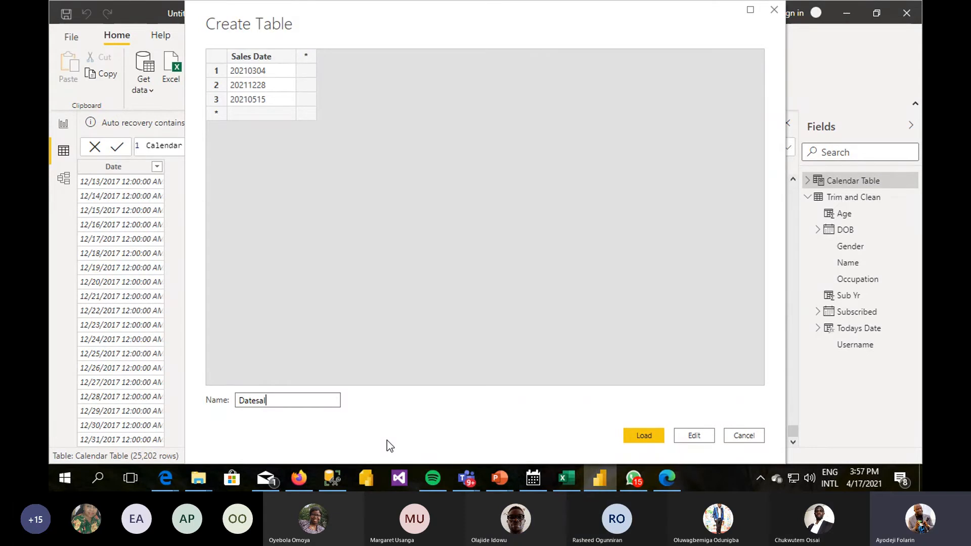
type("es")
left_click(644, 435)
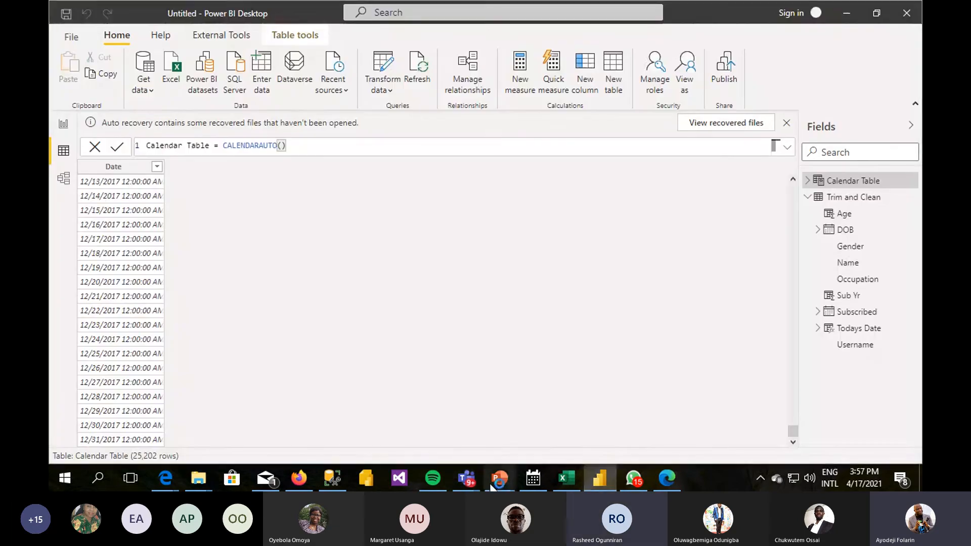
- Display the Datesales table and change its Sales Date column's data type to Text
mouse_move(600, 478)
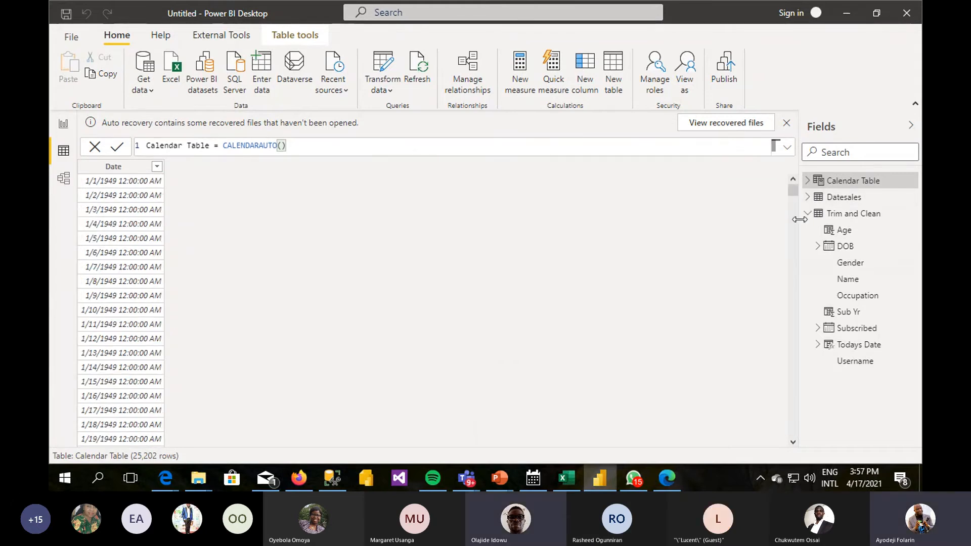
left_click(808, 215)
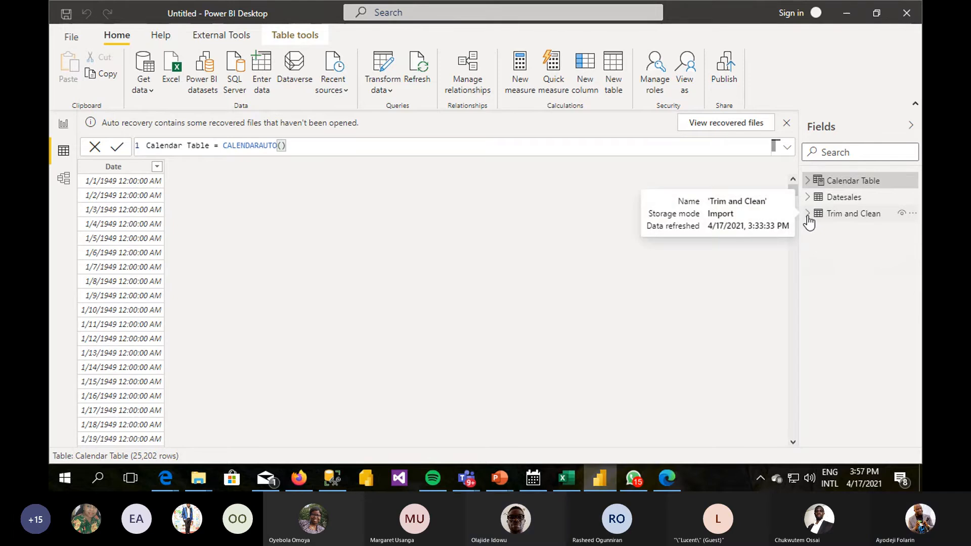
left_click(843, 198)
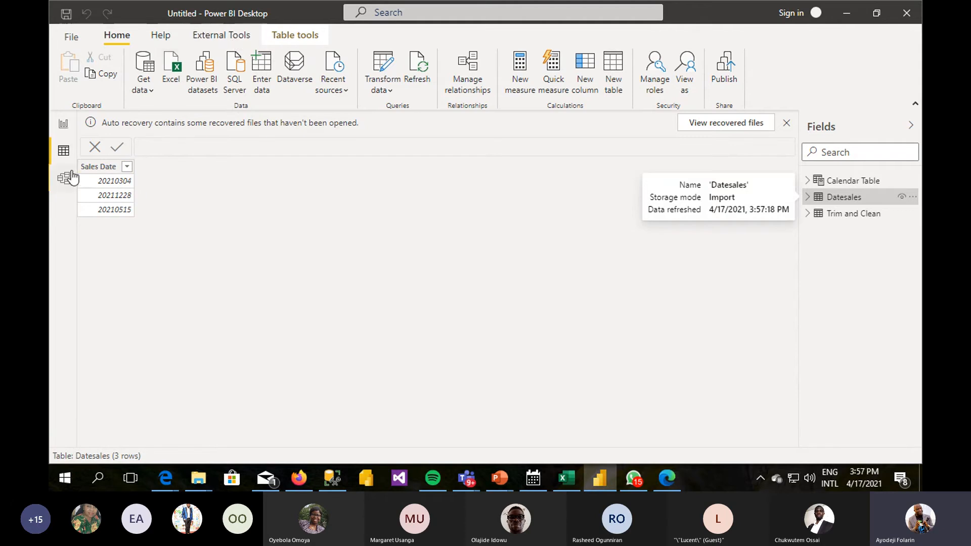
left_click(110, 169)
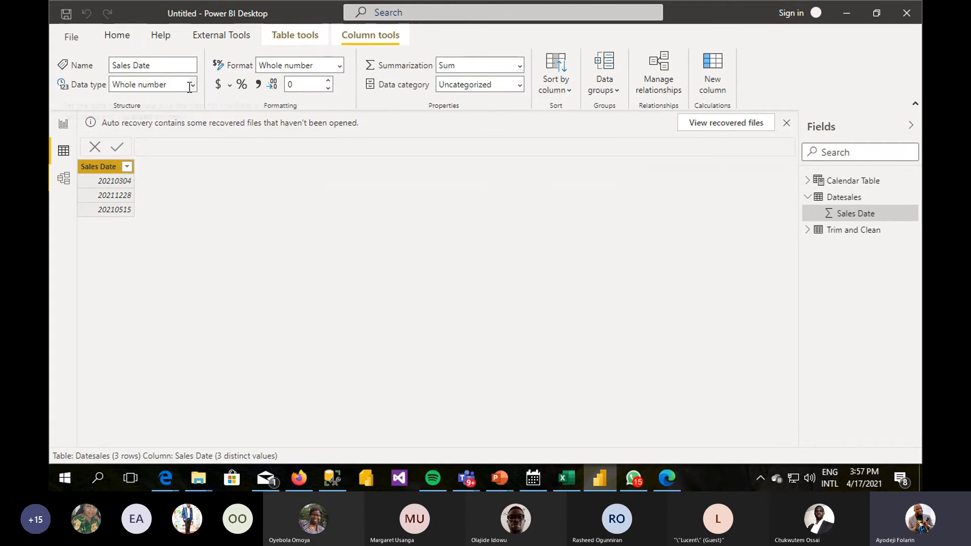
left_click(189, 86)
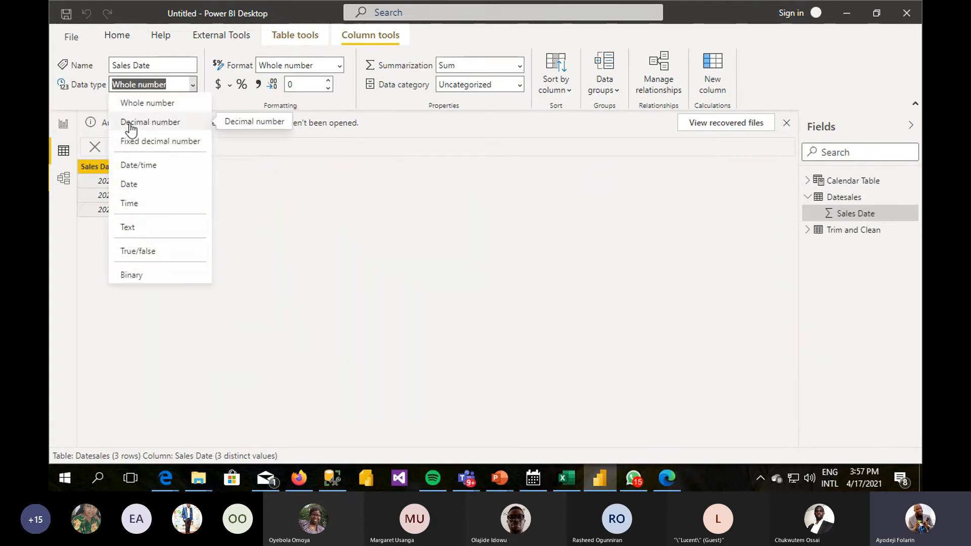
left_click(136, 229)
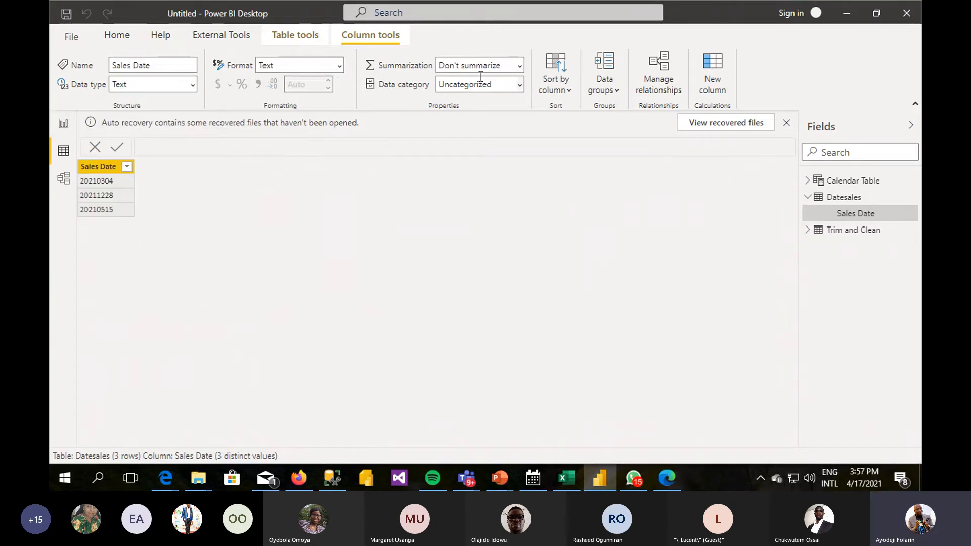
- Add a calculated column named RealDate to Datesales and begin its formula with the DATE function
left_click(708, 71)
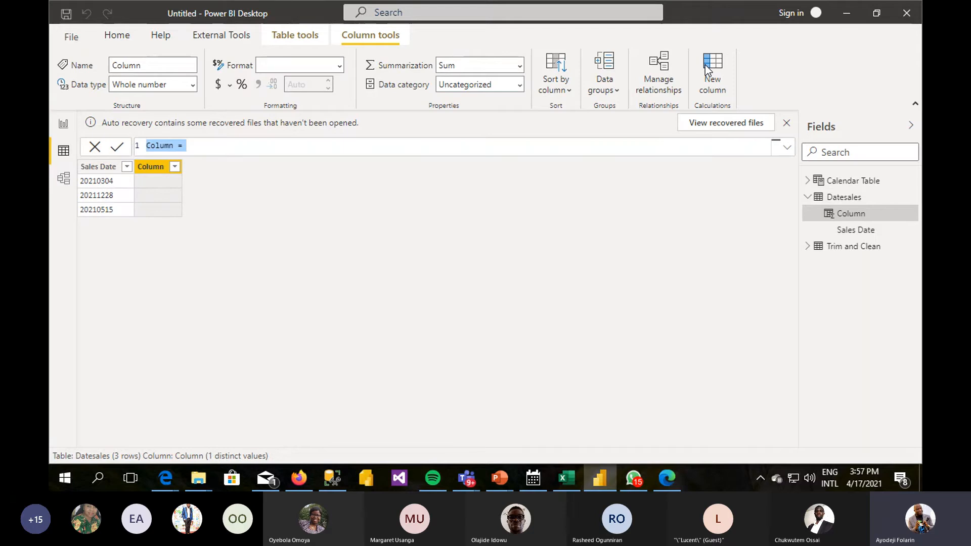
double_click(160, 145)
type("RealDate")
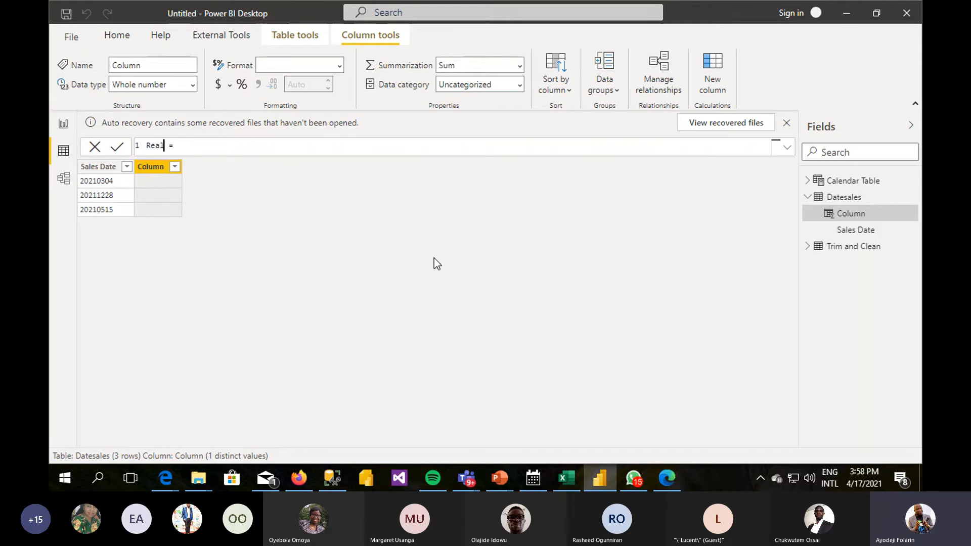
key("End")
type("Date")
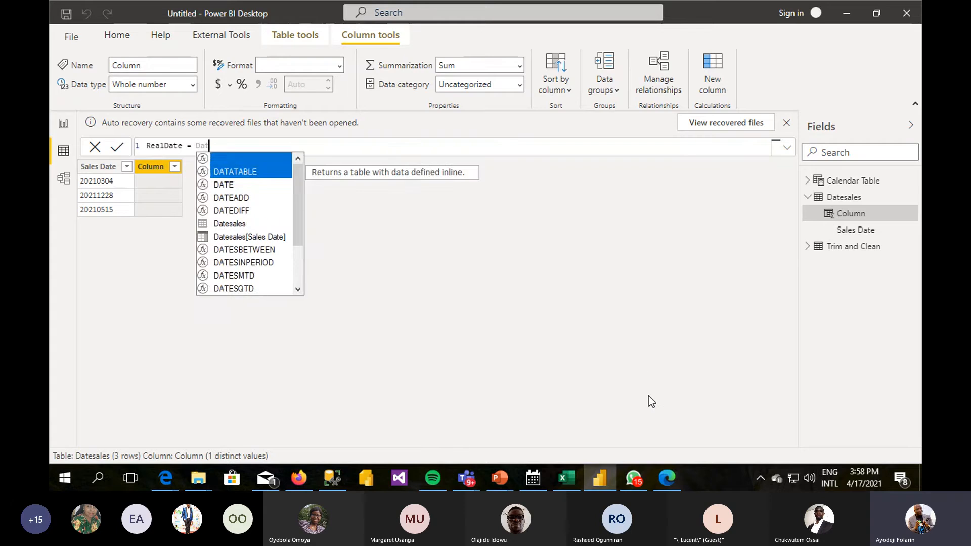
type("(")
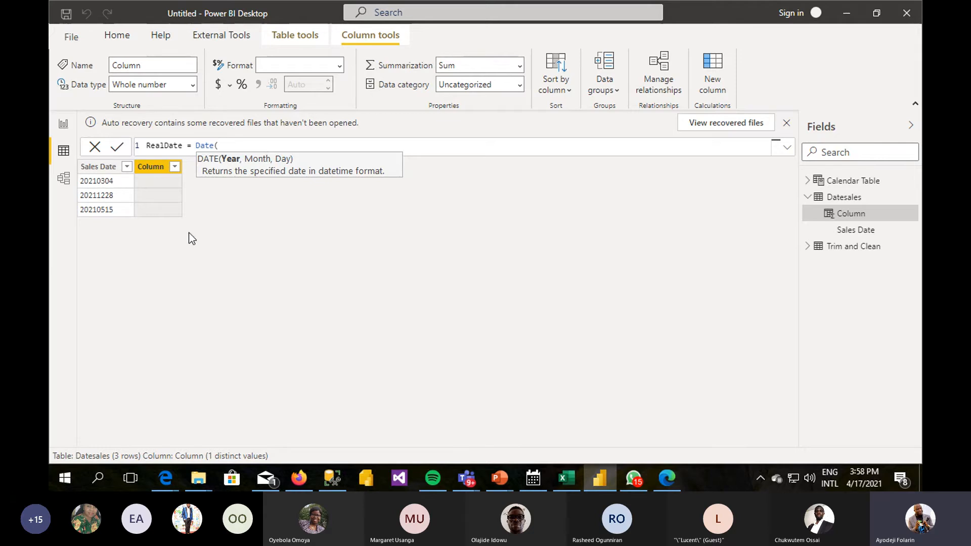
- Enter LEFT([Sales Date],4) as the year argument of the RealDate column's DATE formula
type("left")
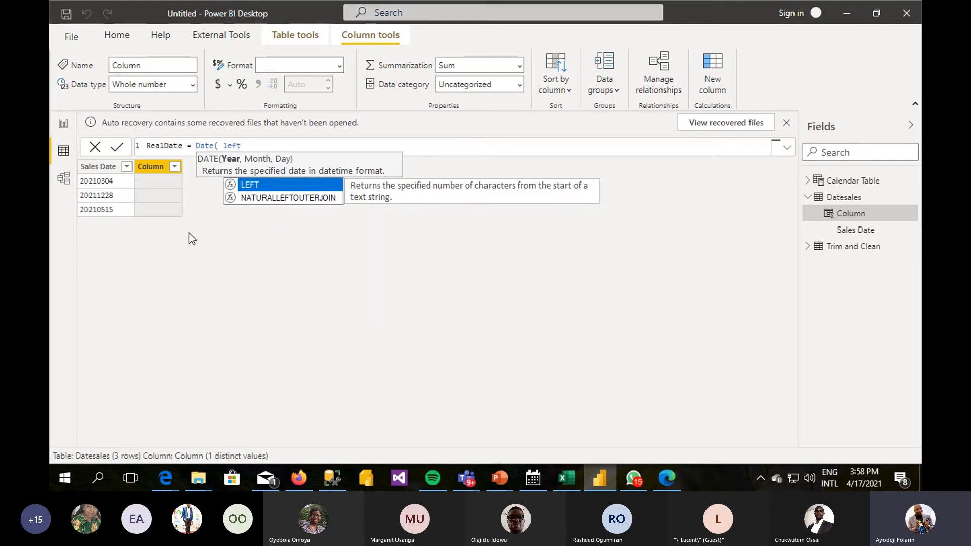
type("([")
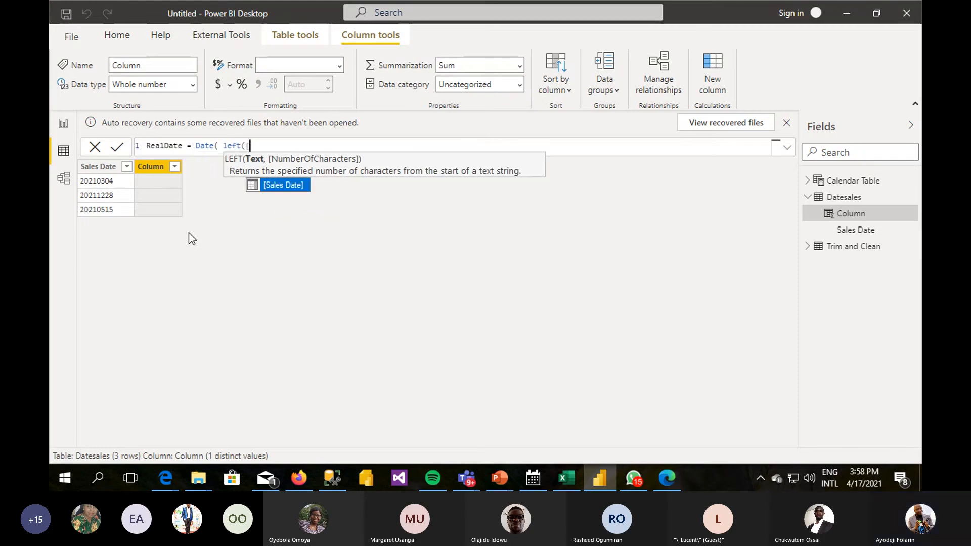
key("Tab")
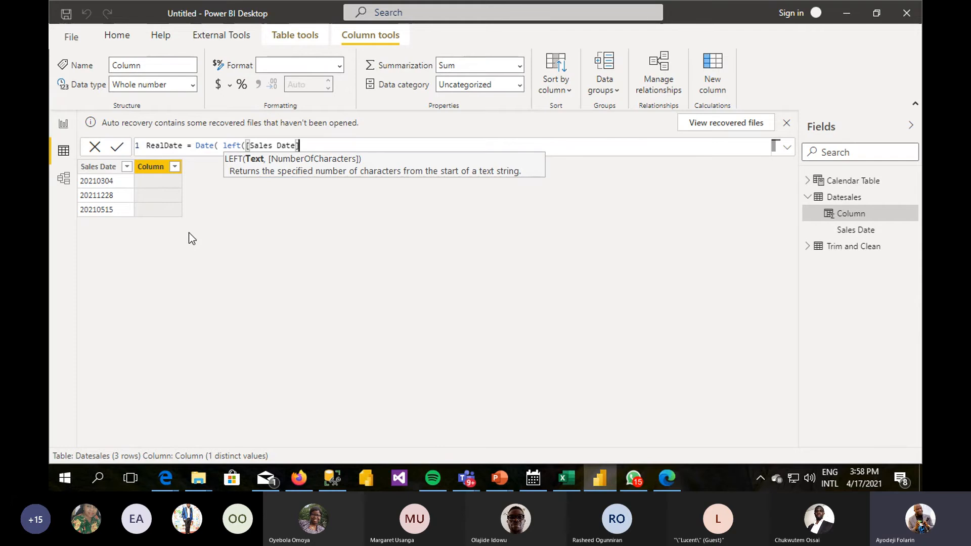
type(",")
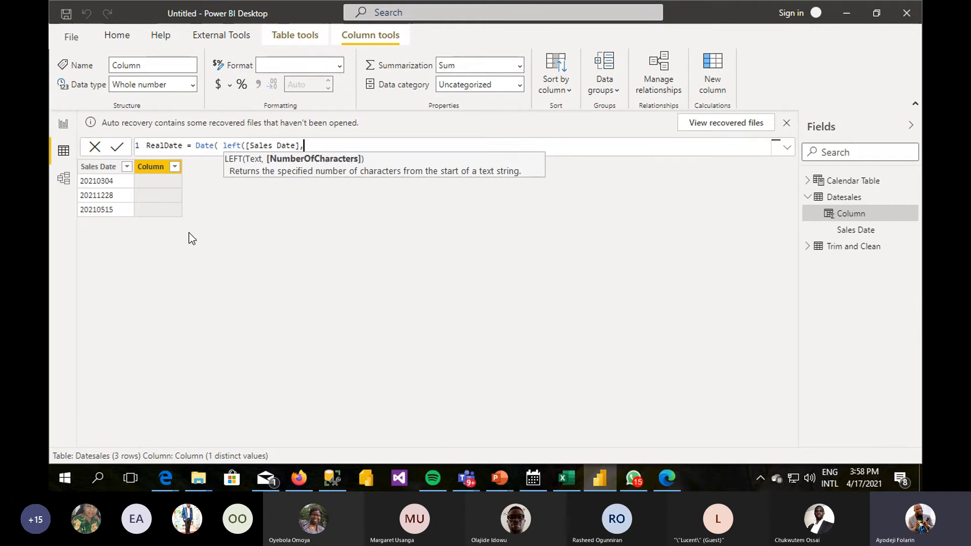
type("4)")
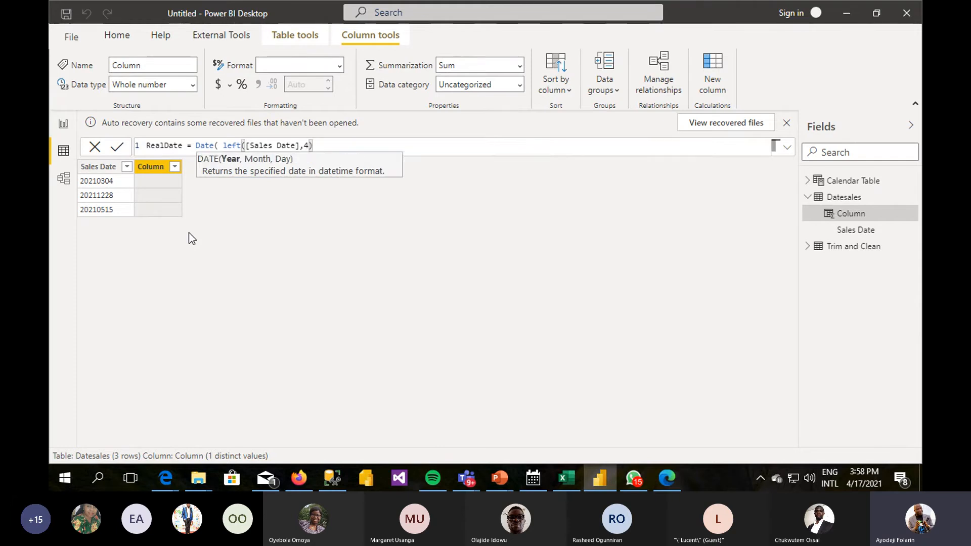
type(",")
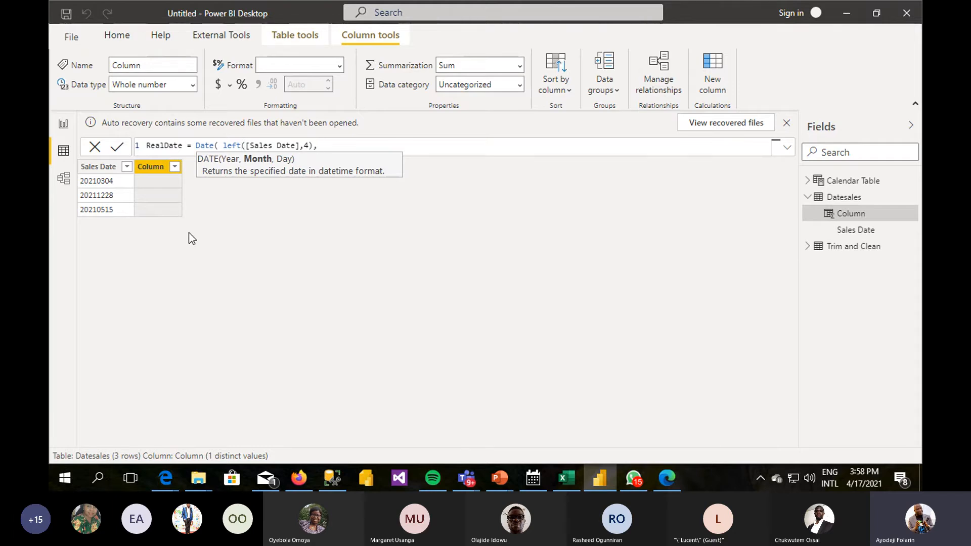
- Add MID([Sales Date],5,2) as the month argument of the DATE formula
type("mid(")
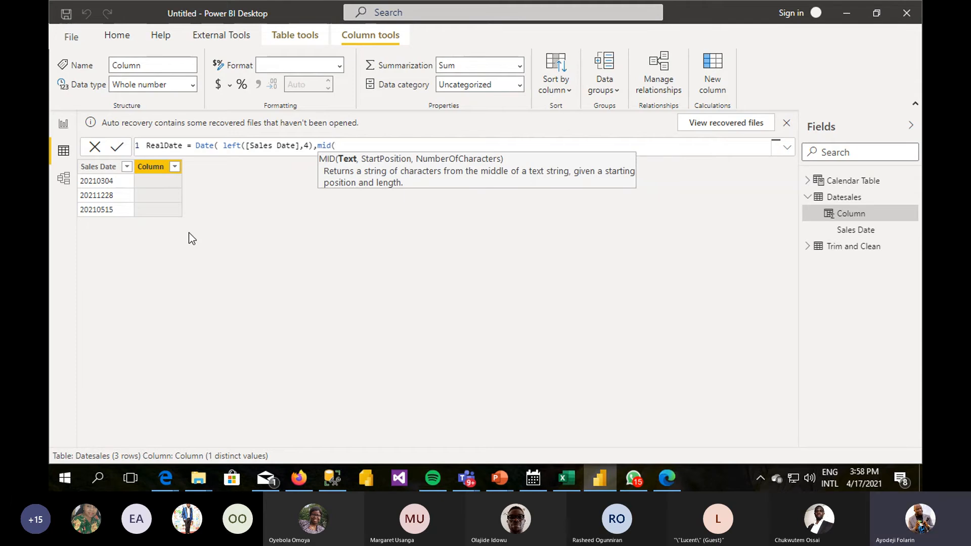
type("[")
key("Tab")
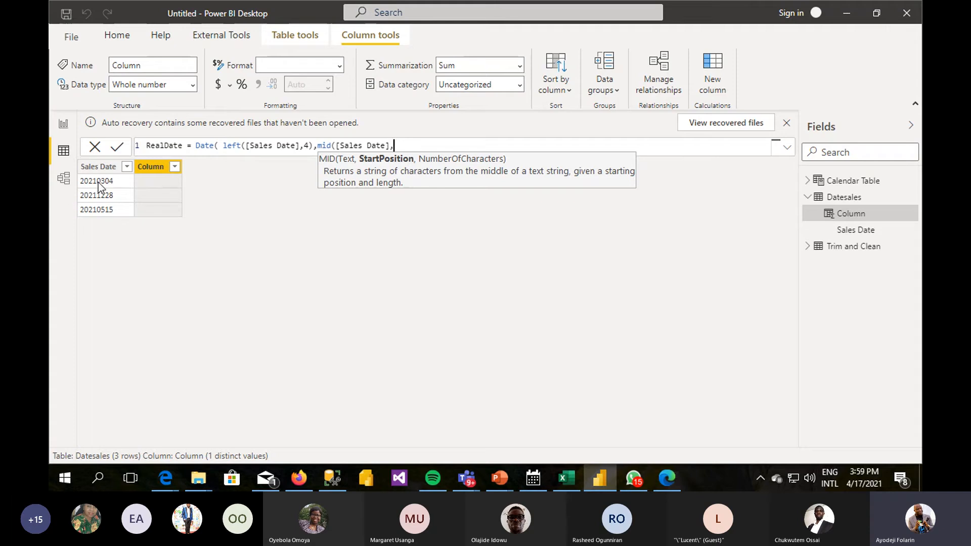
type("5,2)")
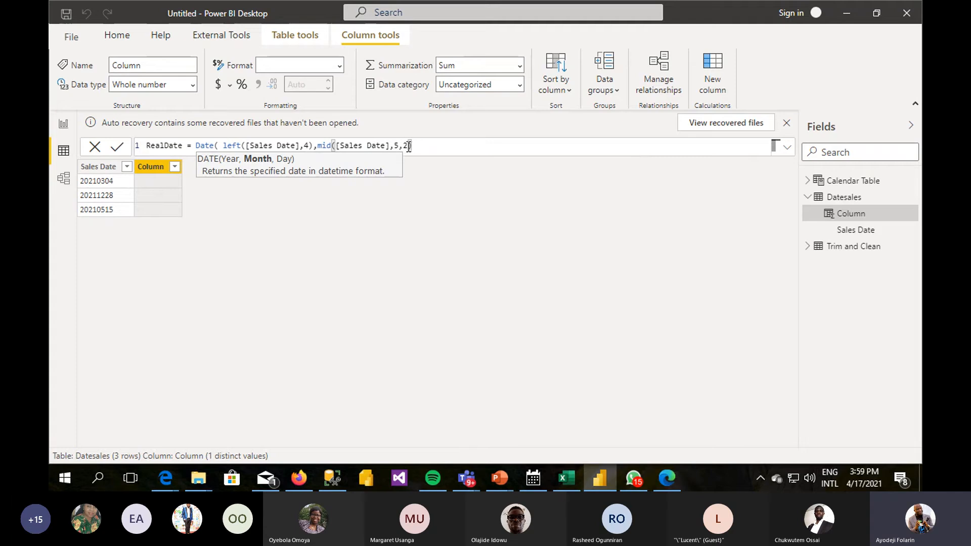
type(",")
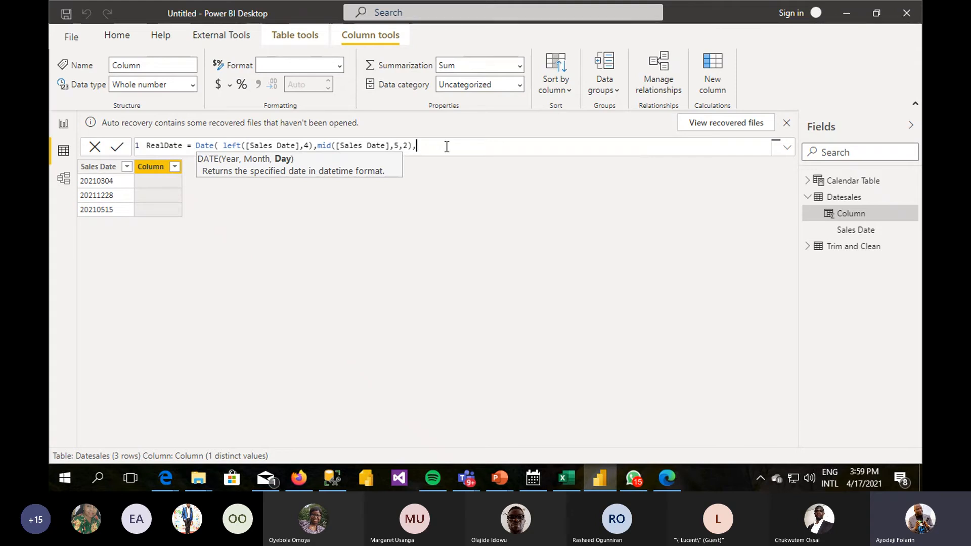
- Add RIGHT([Sales Date],2) as the day argument, close the DATE formula and commit the RealDate column
type("right")
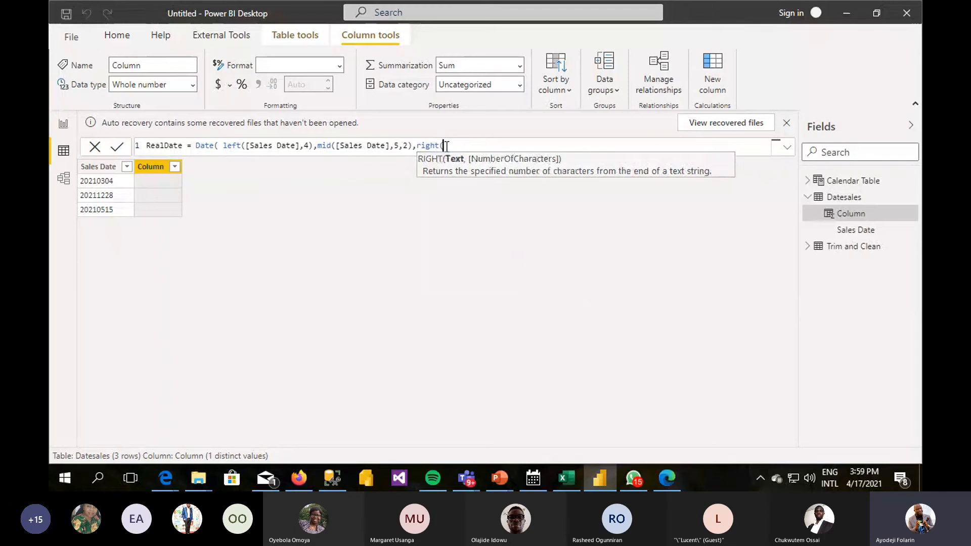
type("(")
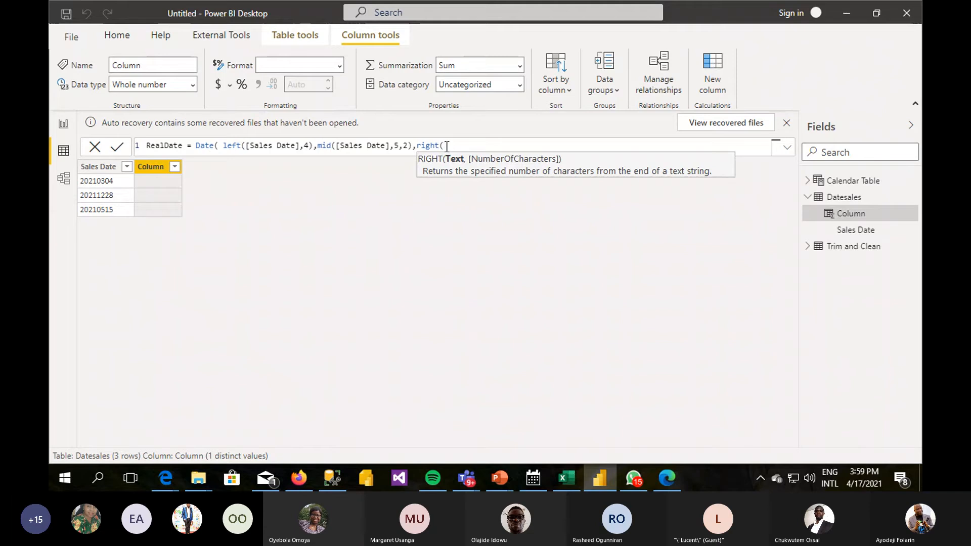
type("[Sales Date],")
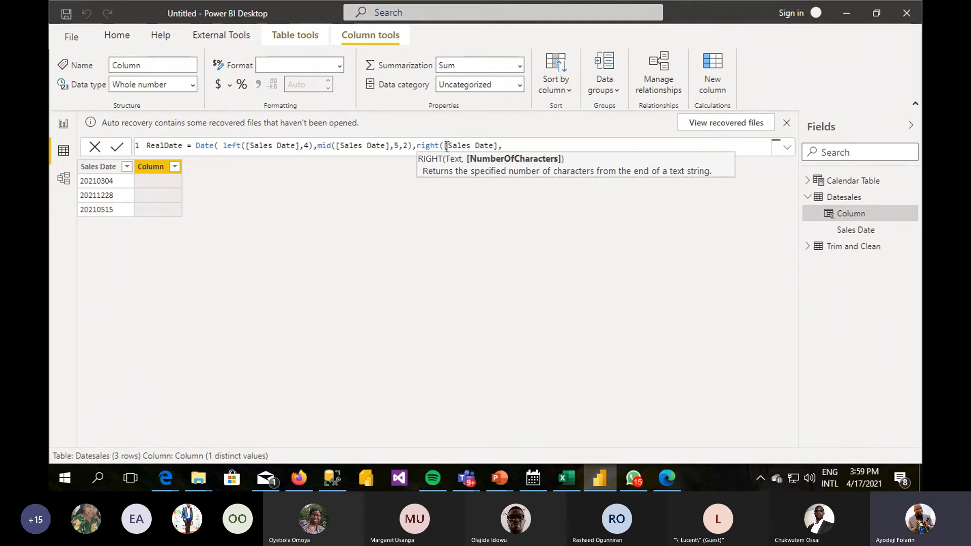
type("2)")
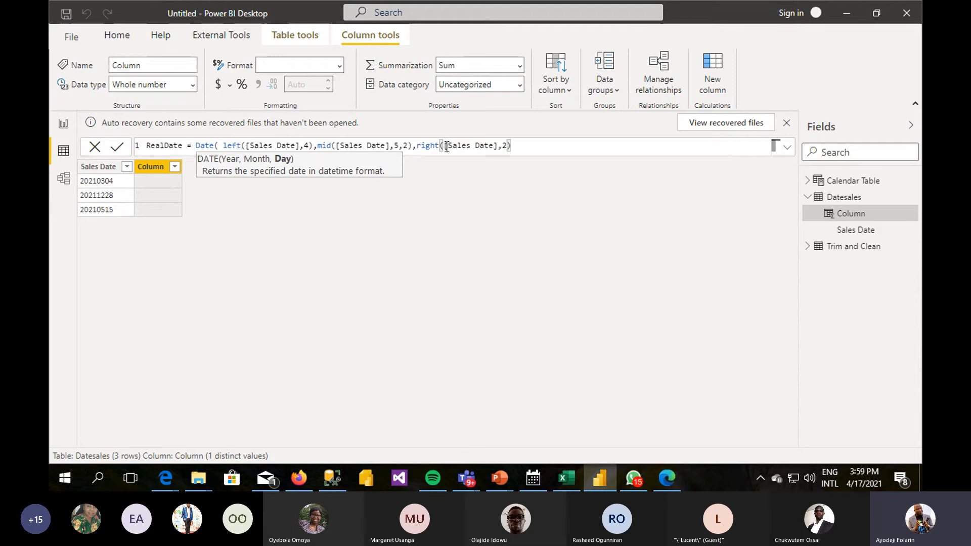
type(")")
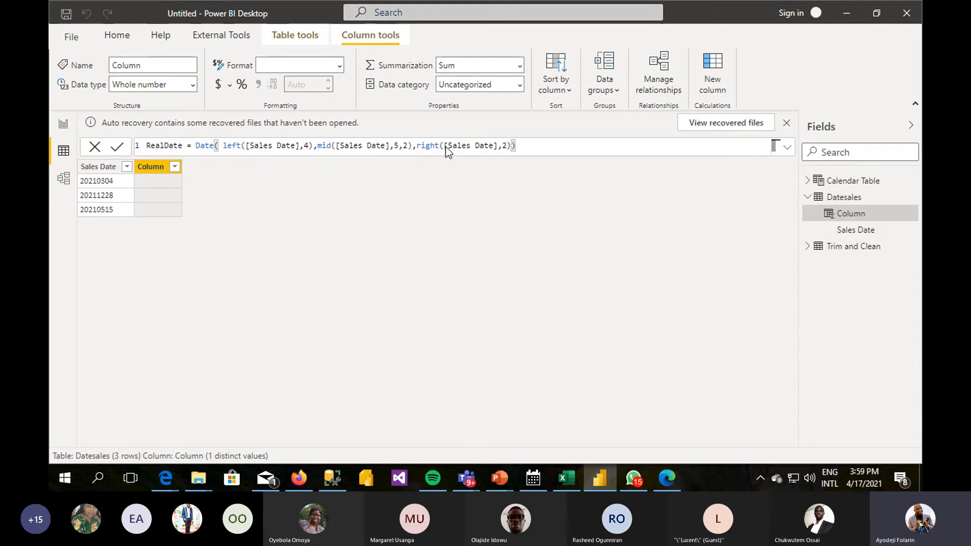
key("Return")
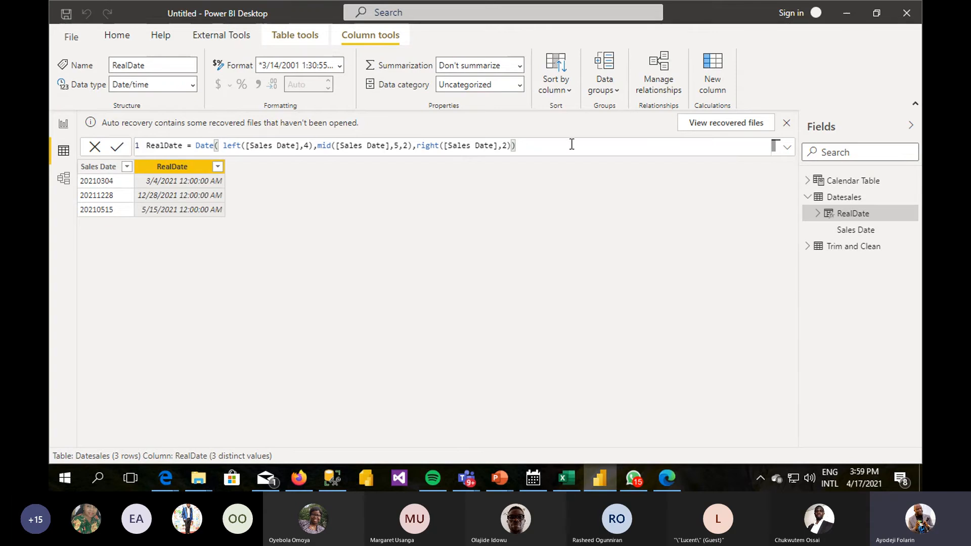
- Copy the complete RealDate formula and post it as a message in the Teams meeting chat
left_click_drag(553, 147, 99, 150)
key("ctrl+c")
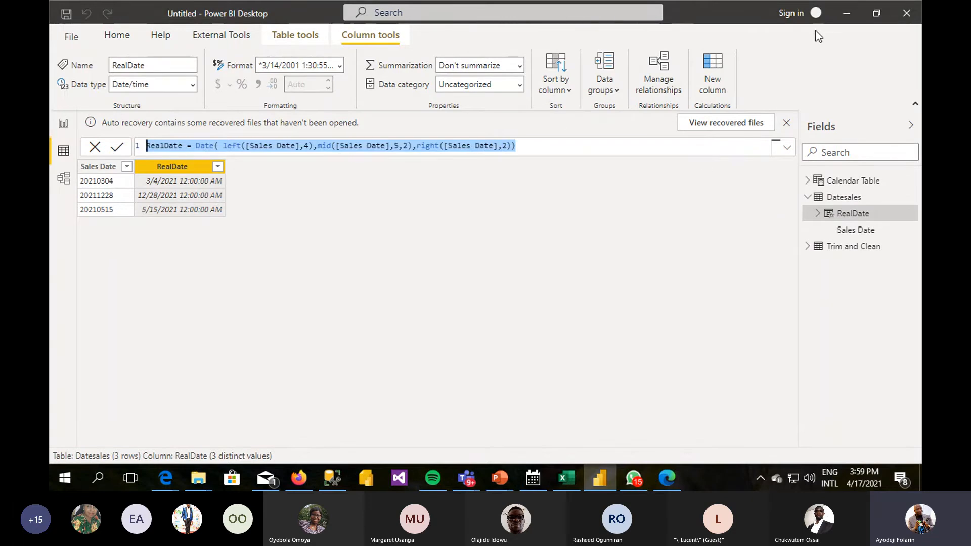
left_click(601, 477)
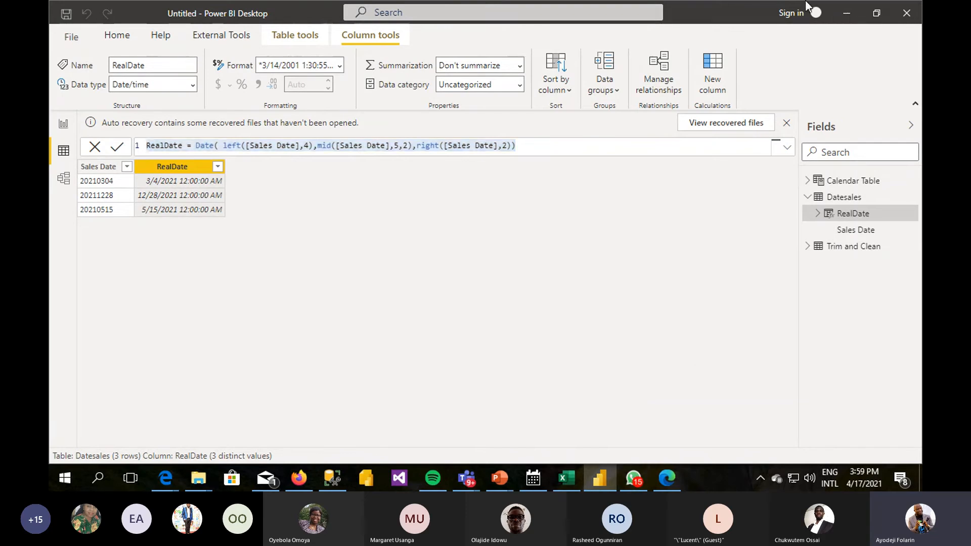
left_click(845, 19)
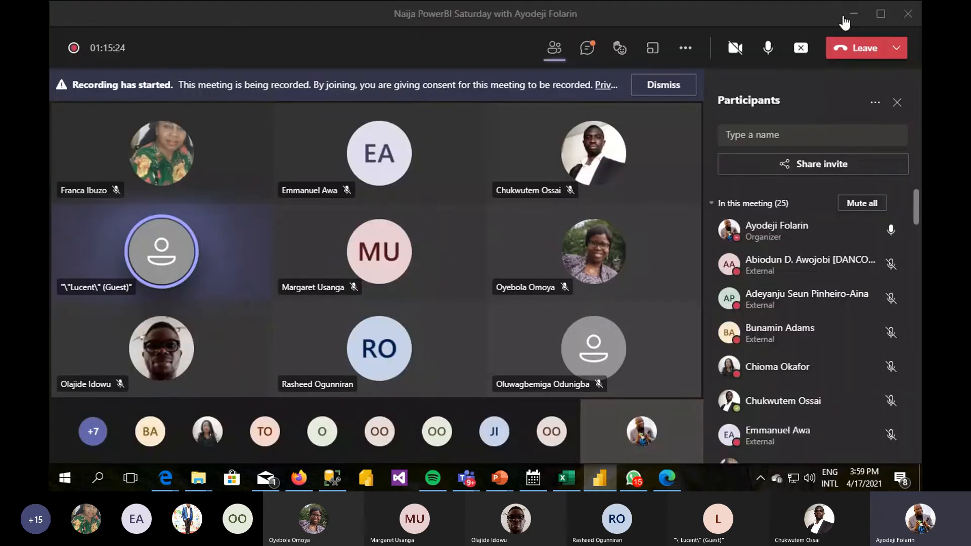
left_click(590, 49)
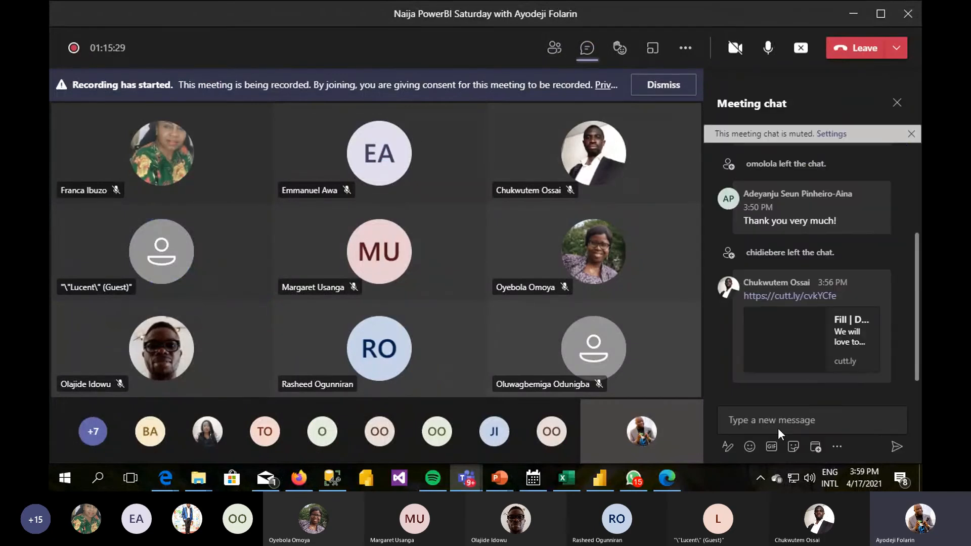
left_click(757, 418)
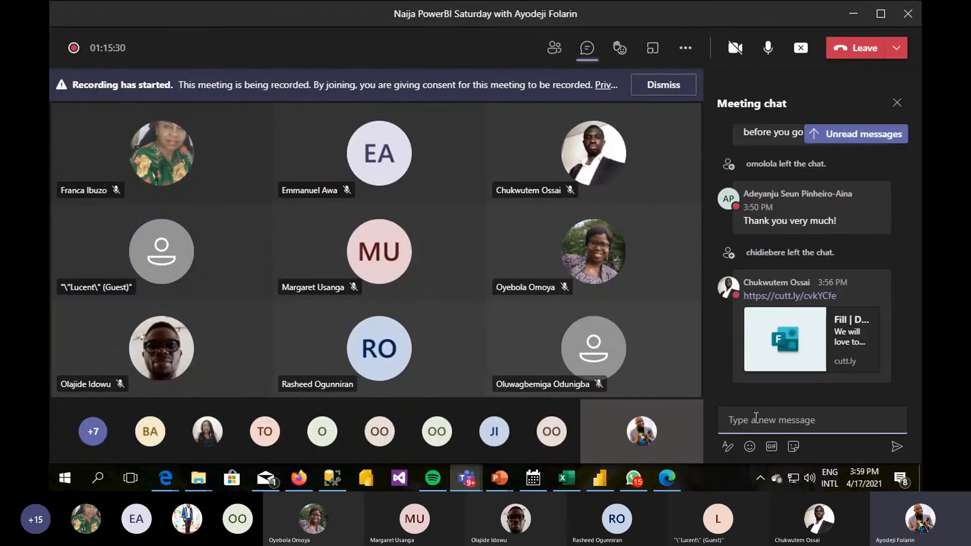
key("ctrl+v")
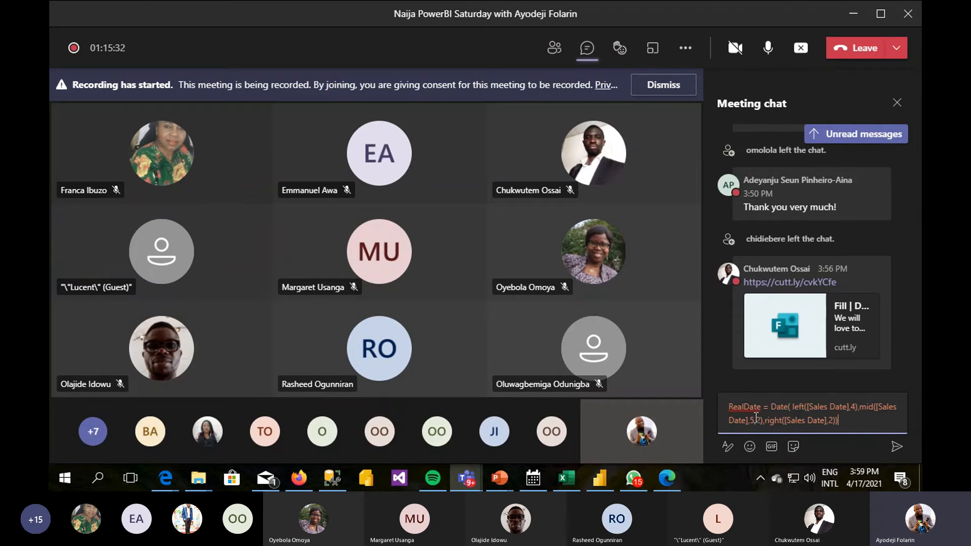
key("Return")
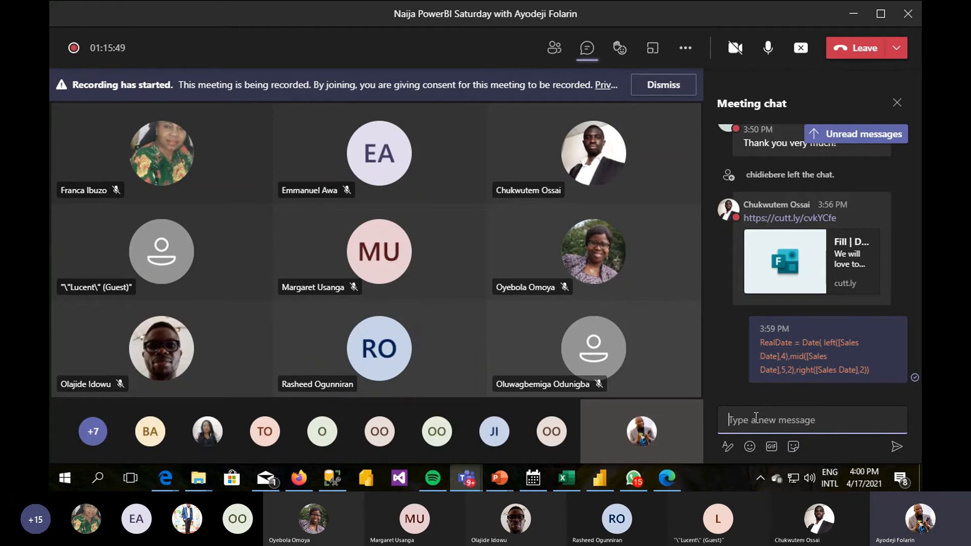
- Dismiss the meeting's recording notice and stop sharing the screen, with the participants list displayed
left_click(658, 81)
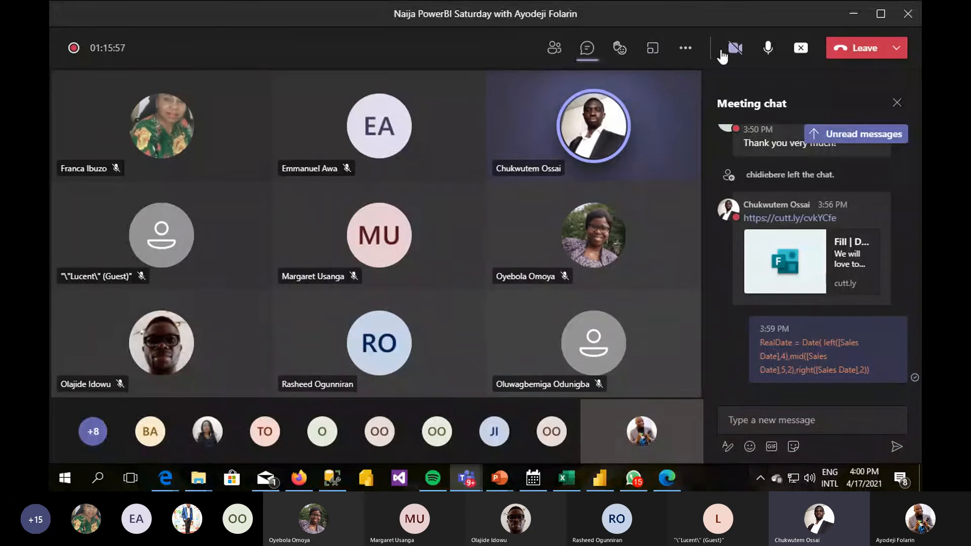
left_click(556, 48)
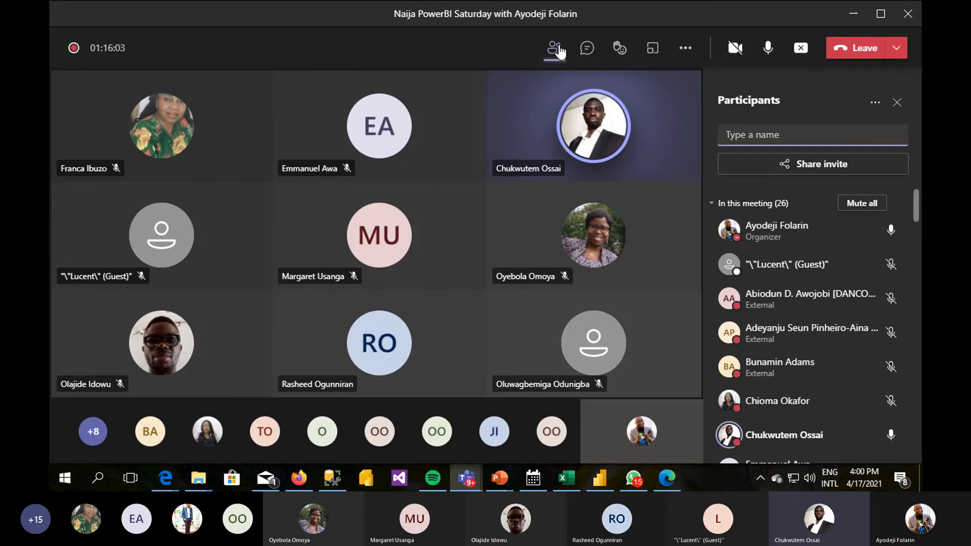
left_click(799, 49)
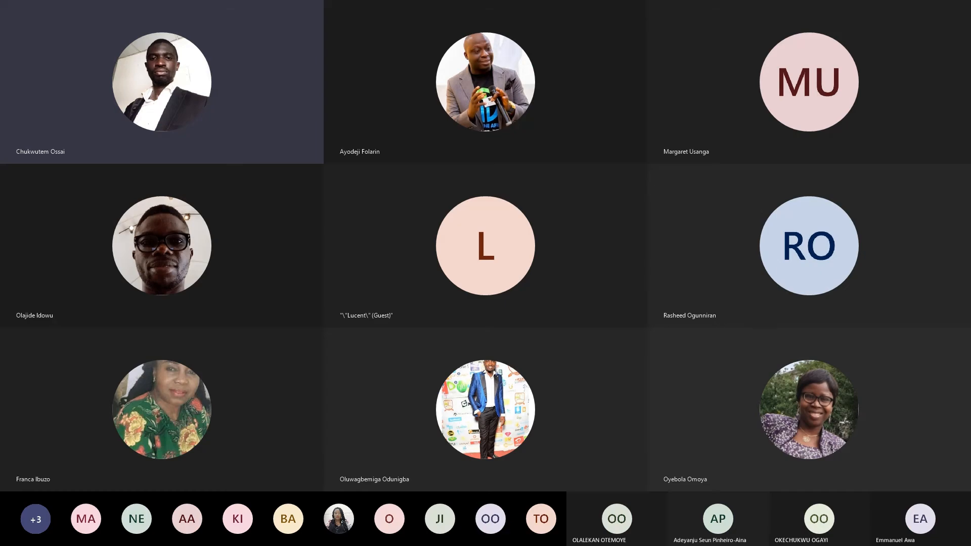
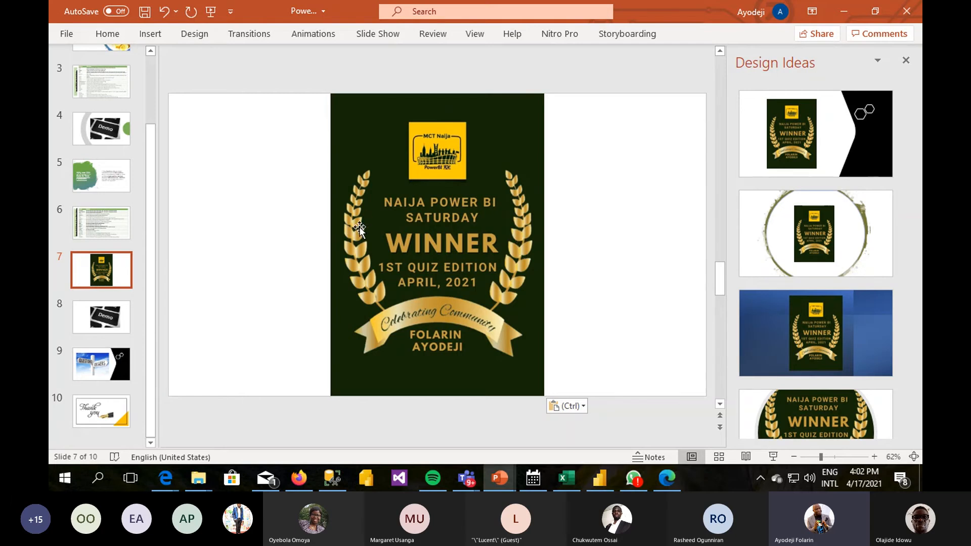
left_click(444, 168)
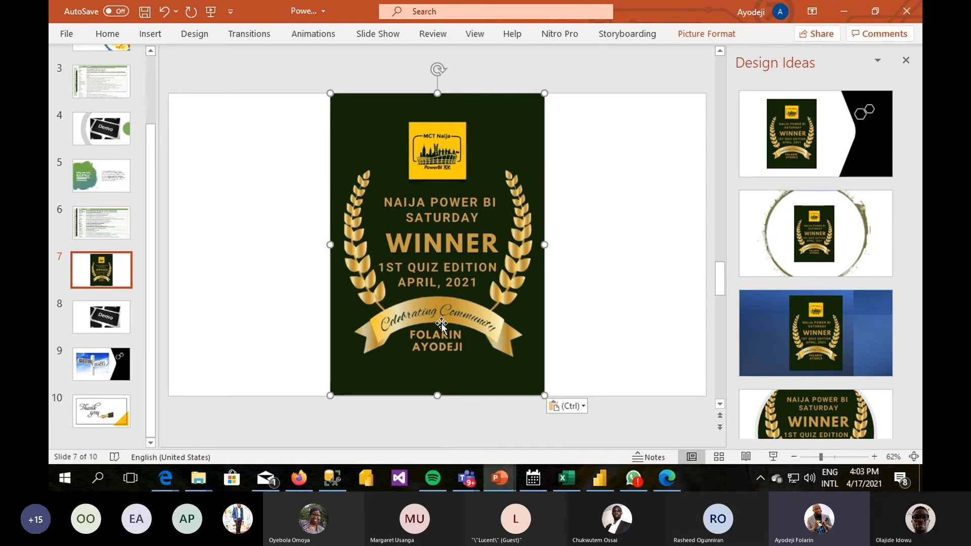
left_click(633, 139)
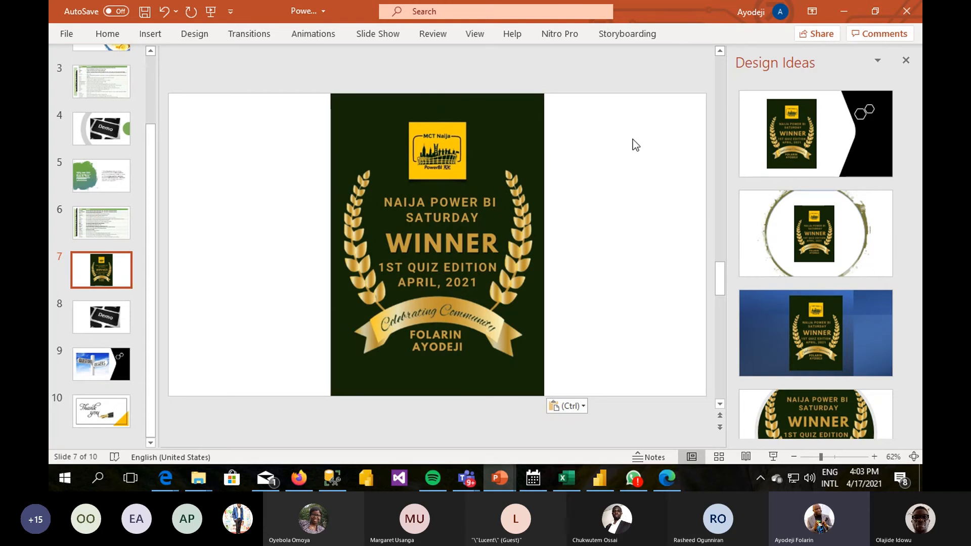
- Switch from PowerPoint to the Naija PowerBI Saturday meeting in Teams and look back through the earlier meeting chat messages
left_click(848, 15)
left_click(769, 31)
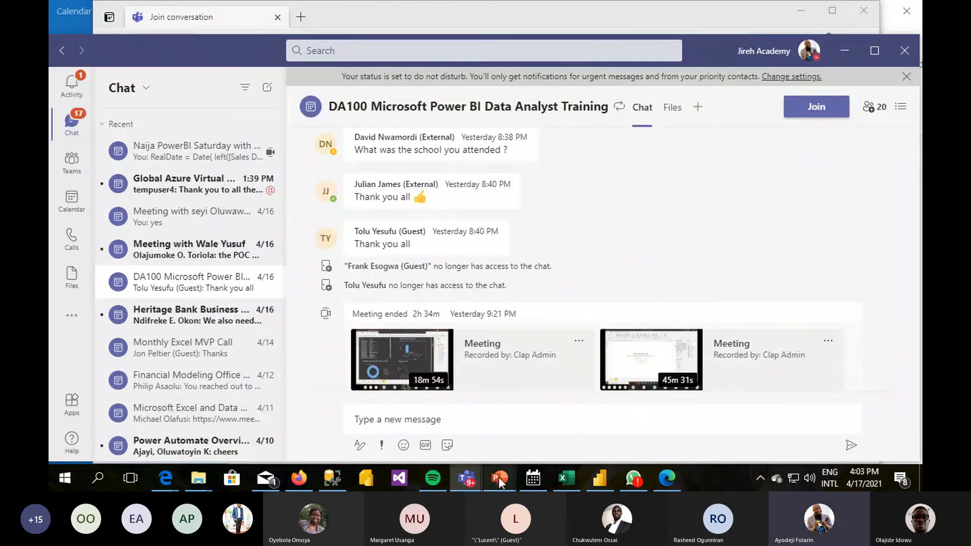
mouse_move(498, 478)
mouse_move(596, 442)
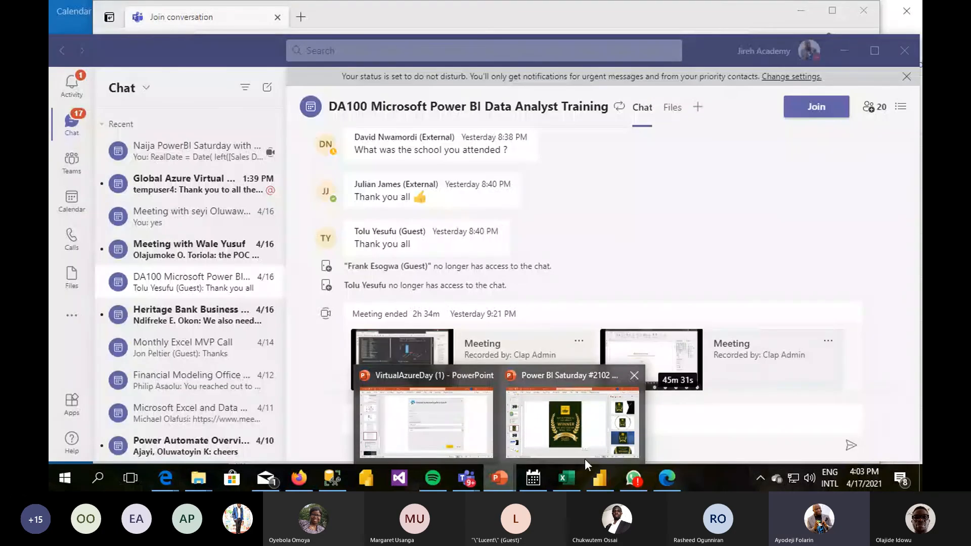
mouse_move(465, 477)
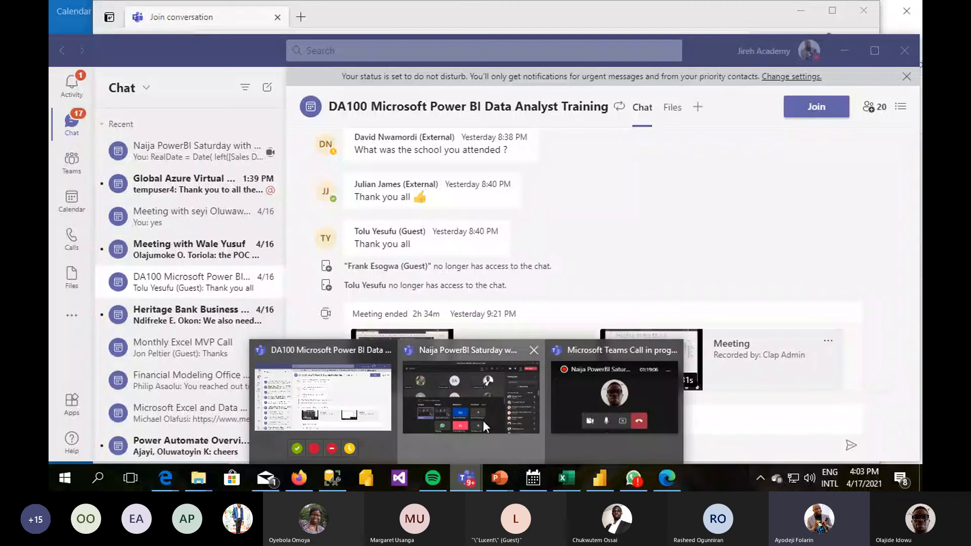
left_click(483, 421)
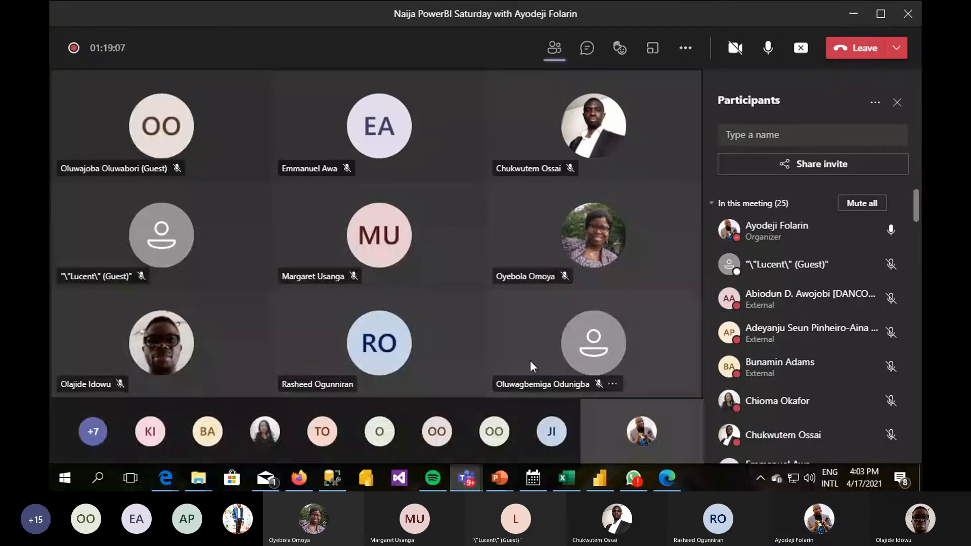
left_click(585, 53)
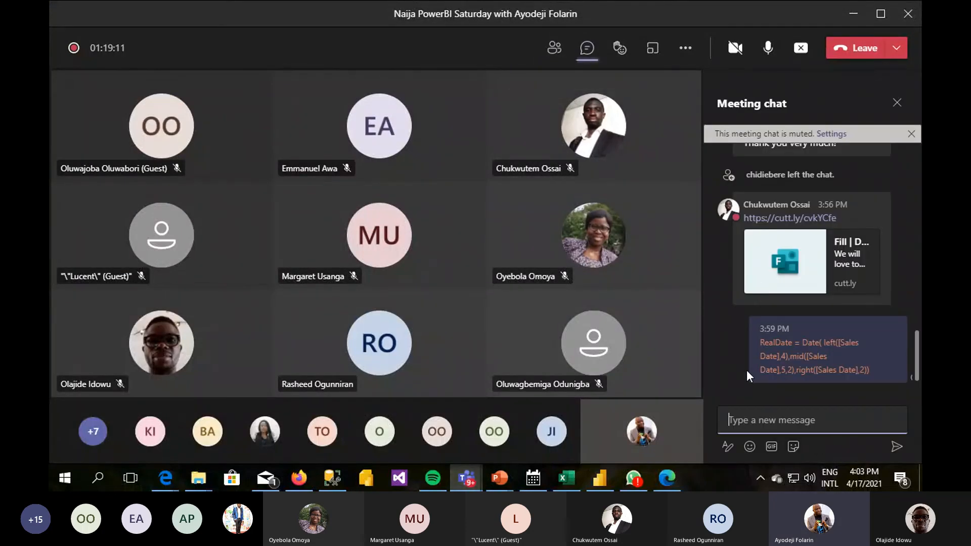
scroll(746, 377, "up", 3)
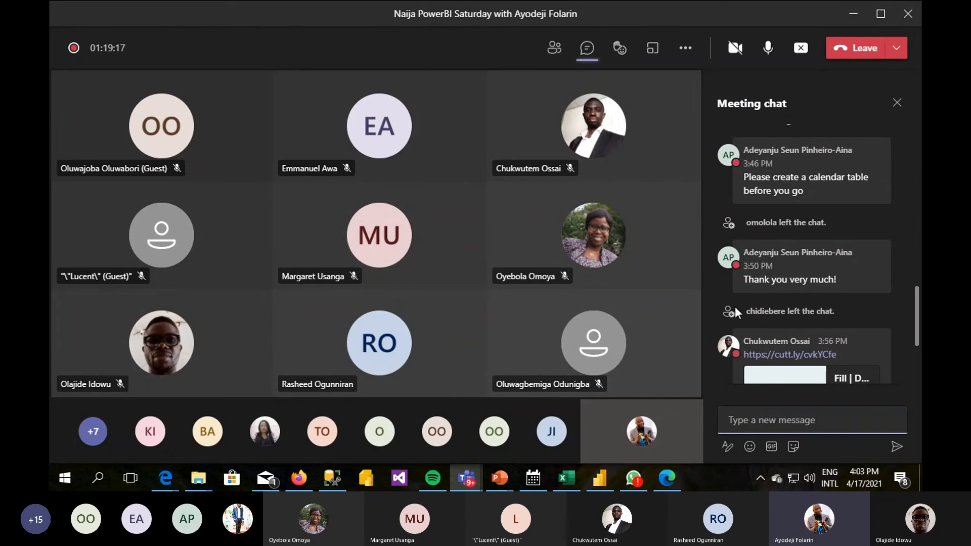
- Read further back in the meeting chat to the messages posted before the calendar table request
scroll(735, 306, "up", 1)
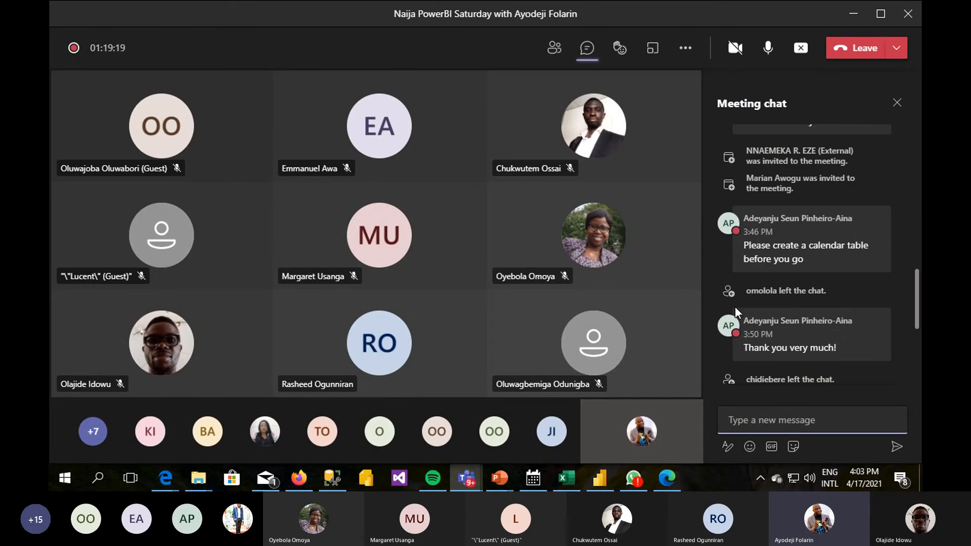
scroll(736, 307, "up", 2)
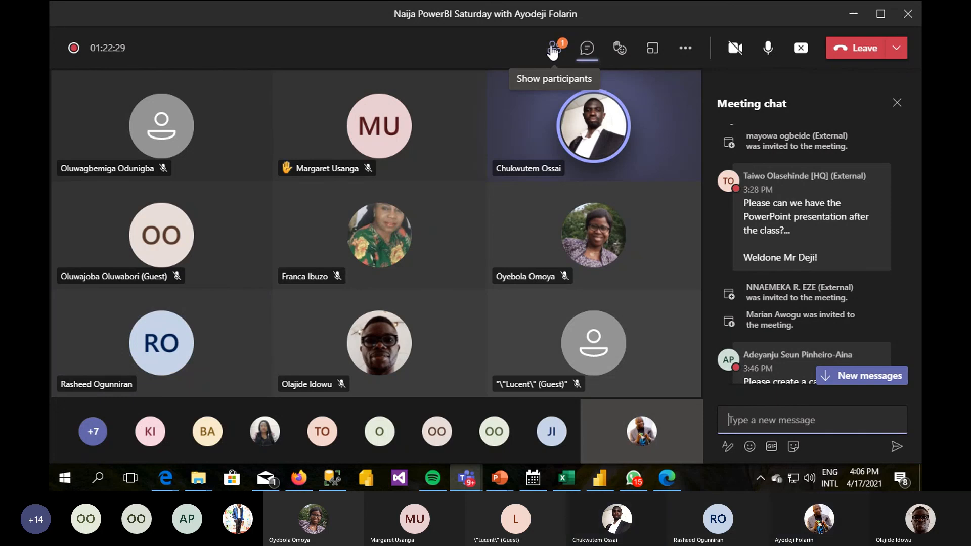
- Show the meeting's participants and look through everyone in the meeting and the others from chat, checking raised hands and microphone states
left_click(687, 53)
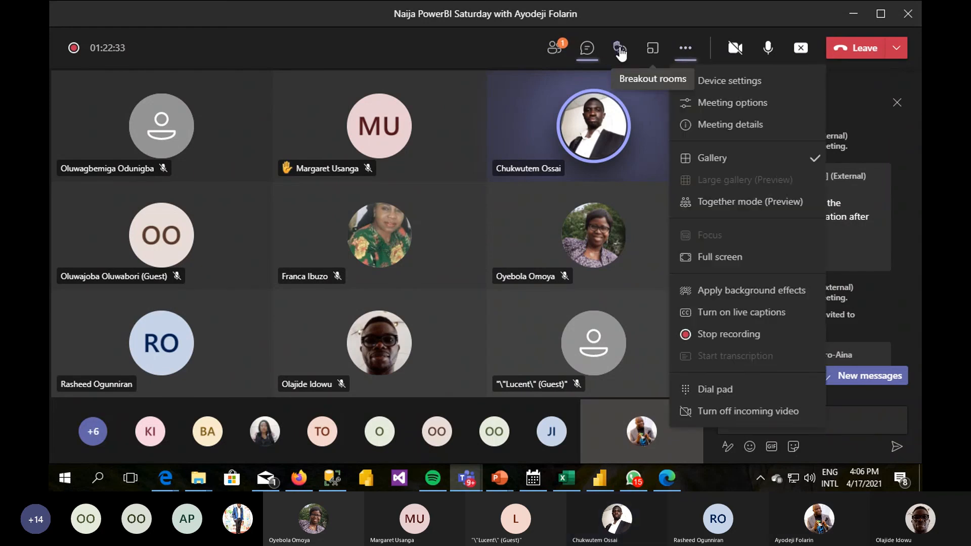
left_click(556, 50)
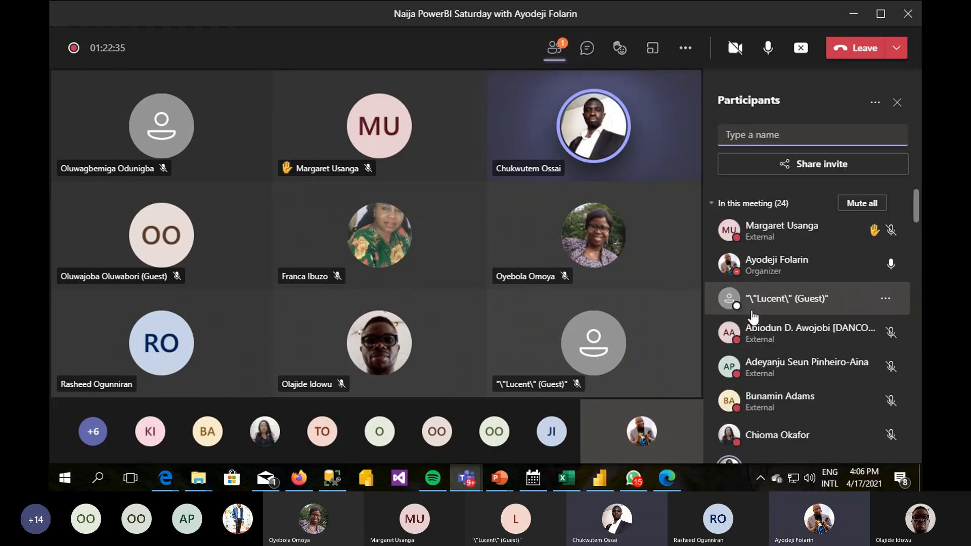
scroll(761, 311, "down", 1)
scroll(763, 316, "down", 3)
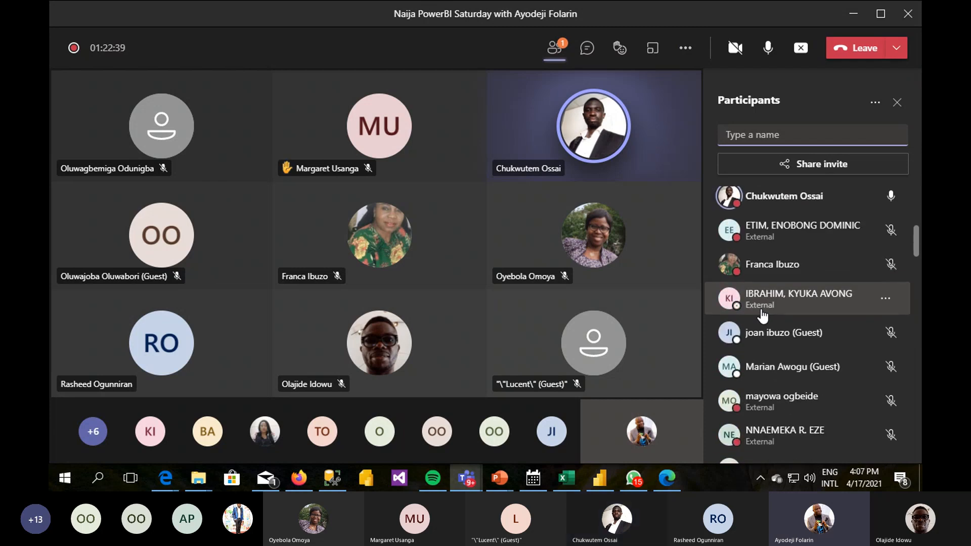
scroll(762, 316, "down", 3)
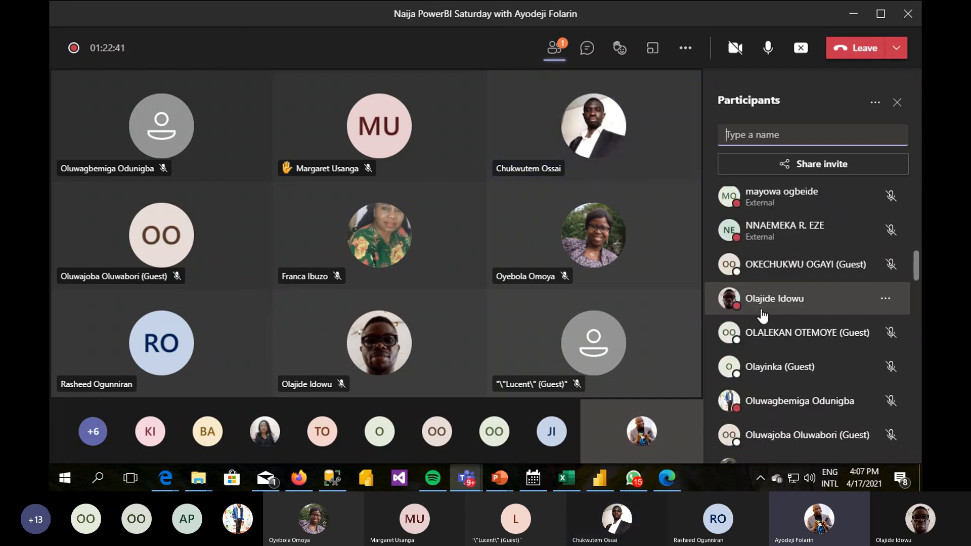
scroll(762, 317, "down", 2)
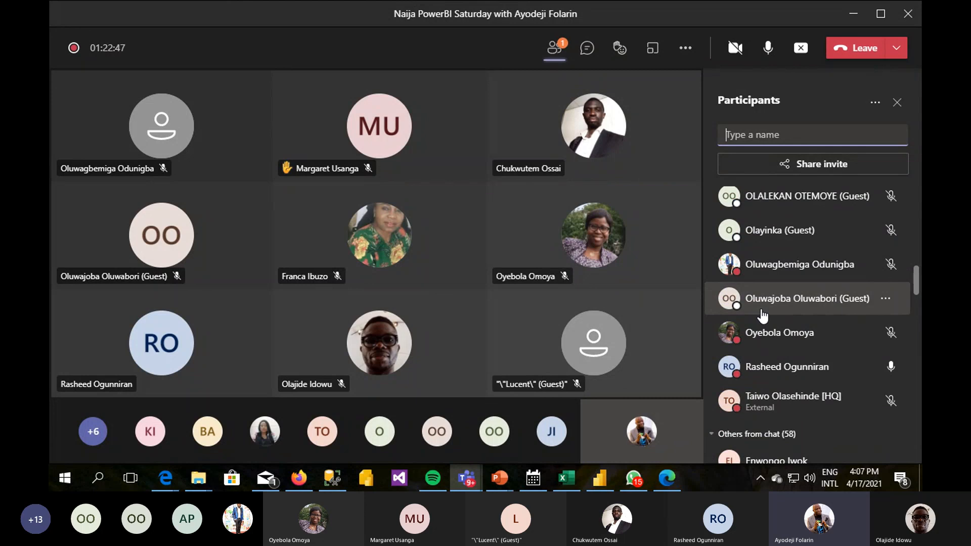
scroll(763, 316, "up", 1)
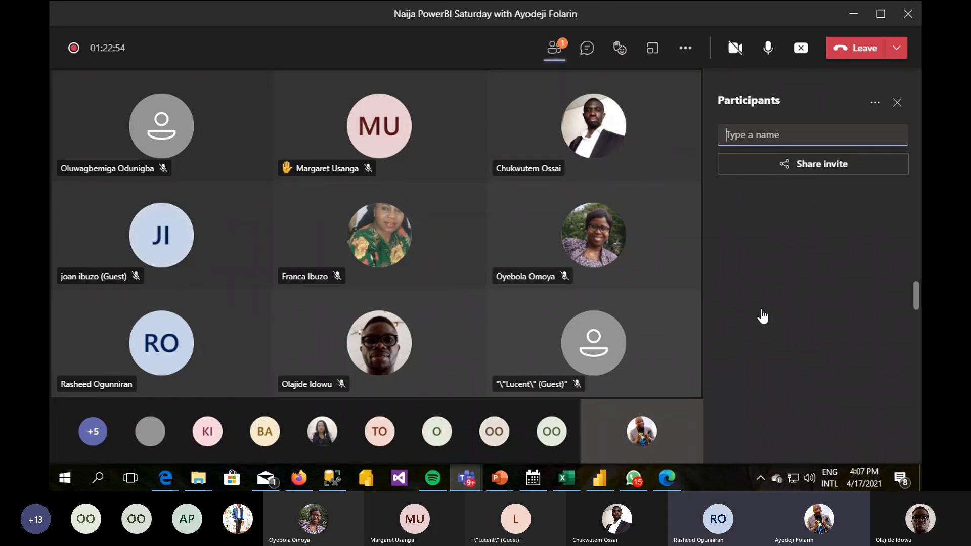
scroll(764, 316, "up", 10)
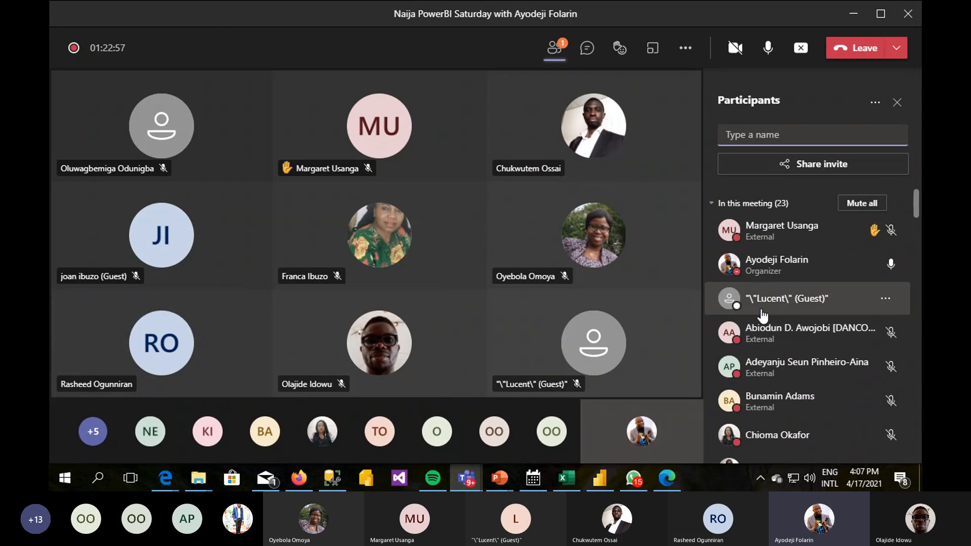
scroll(808, 331, "down", 4)
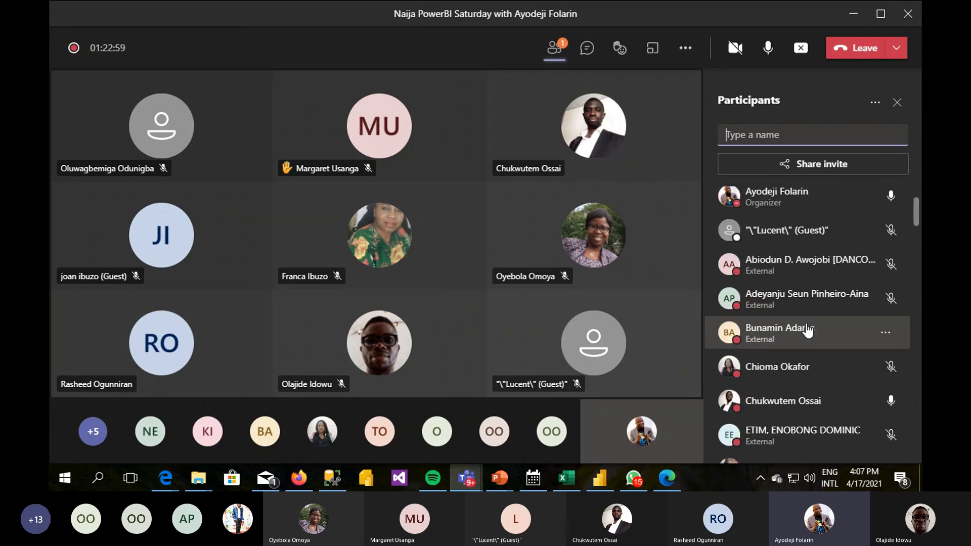
scroll(808, 332, "down", 5)
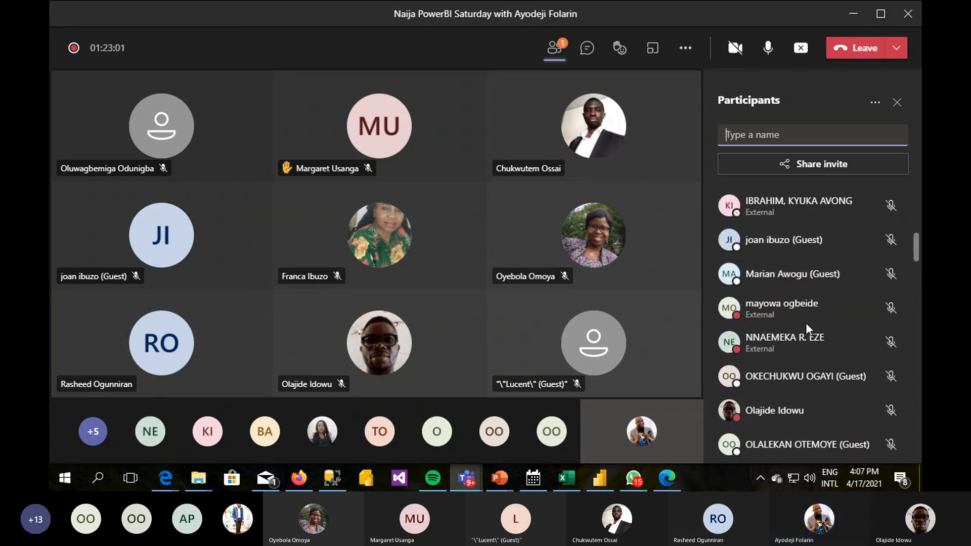
scroll(808, 329, "down", 5)
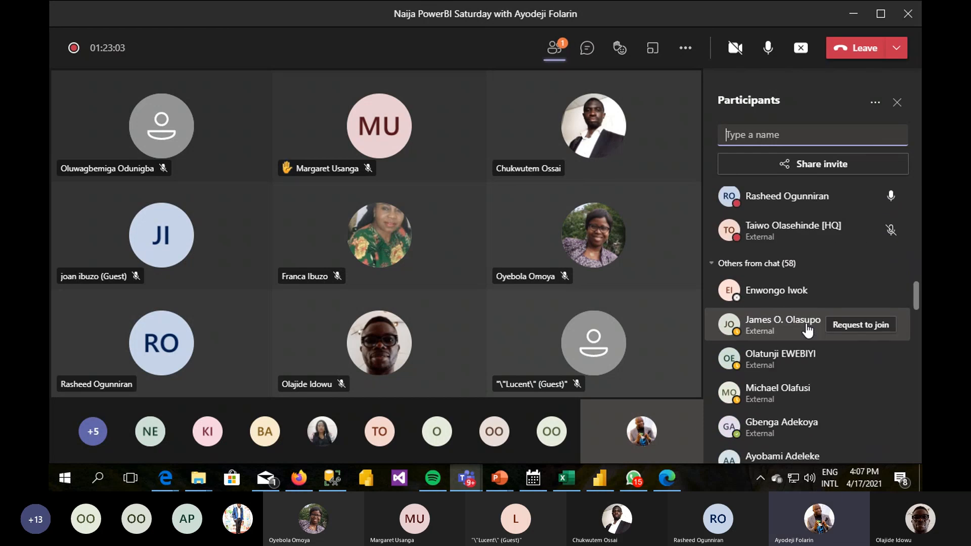
scroll(808, 330, "up", 3)
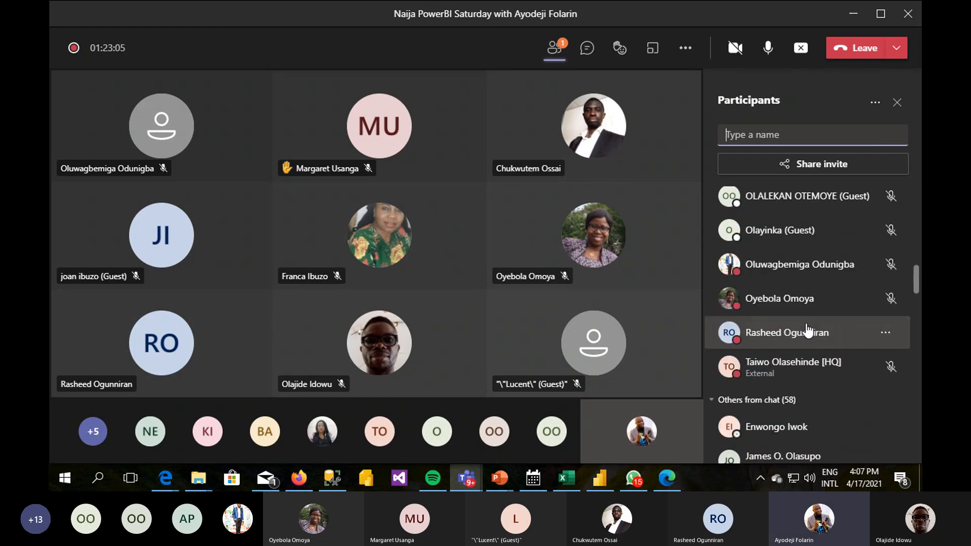
scroll(808, 331, "up", 3)
scroll(808, 331, "up", 5)
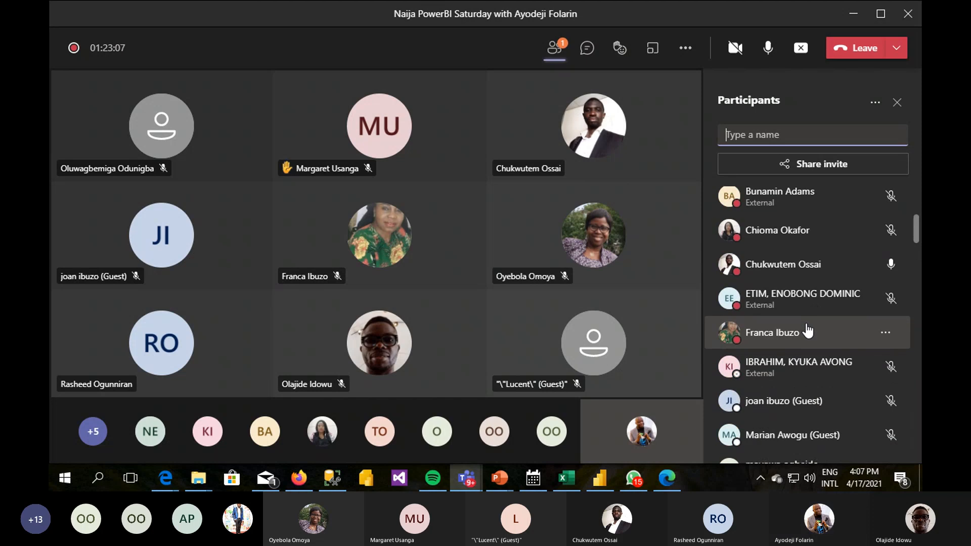
scroll(808, 332, "up", 3)
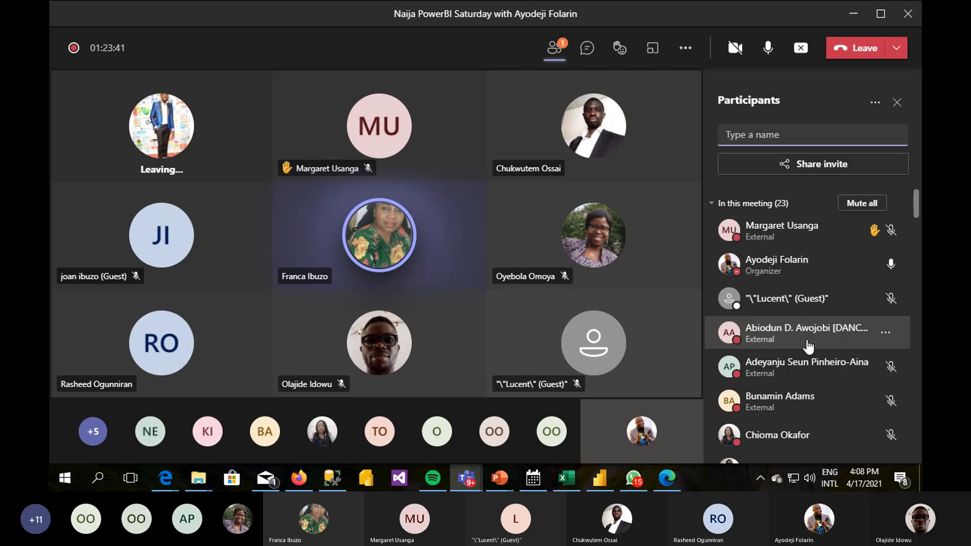
- Stop the recording of the Naija PowerBI Saturday meeting
left_click(682, 57)
left_click(687, 332)
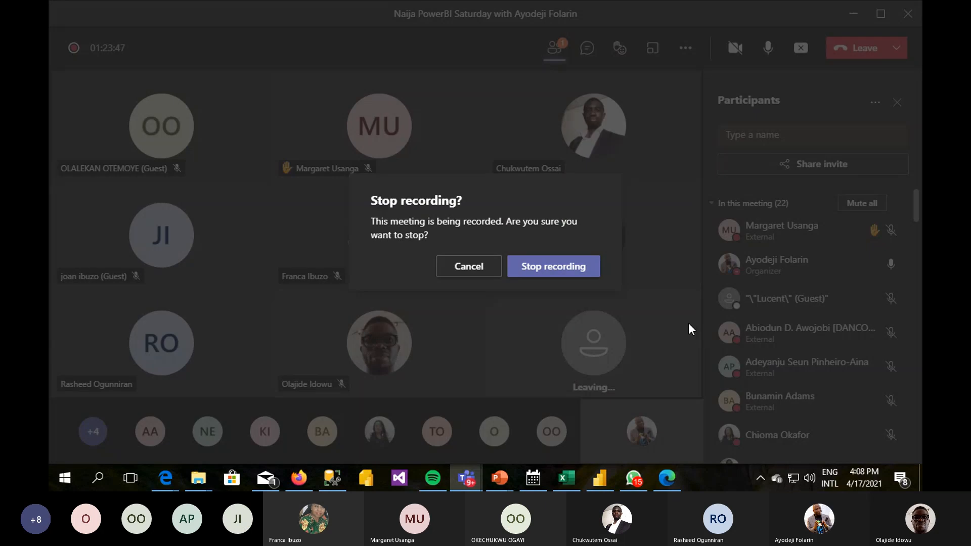